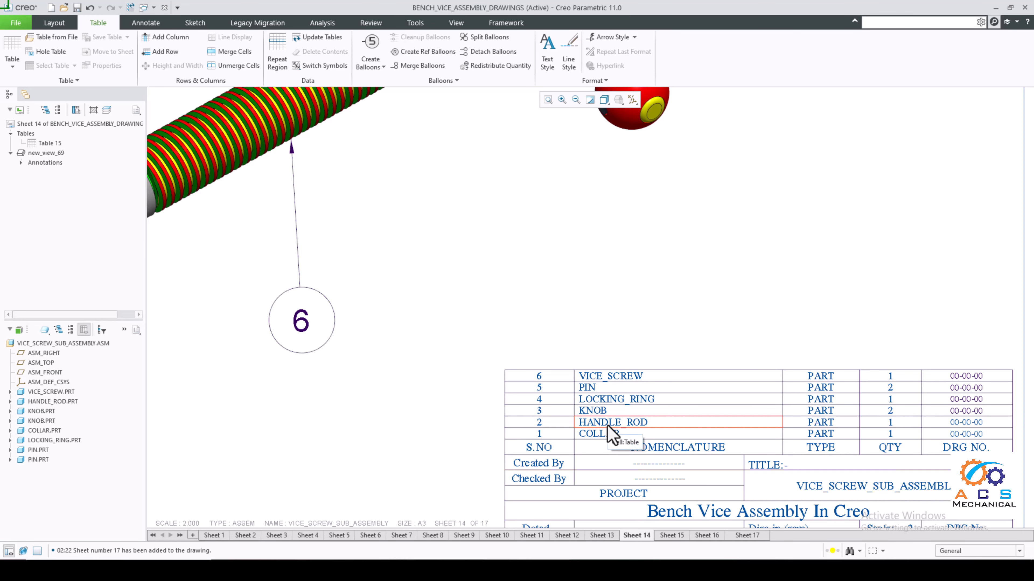
- Set HANDLE_ROD.PRT as the current drawing model and switch to the empty Sheet 17
scroll(619, 427, "up", 2)
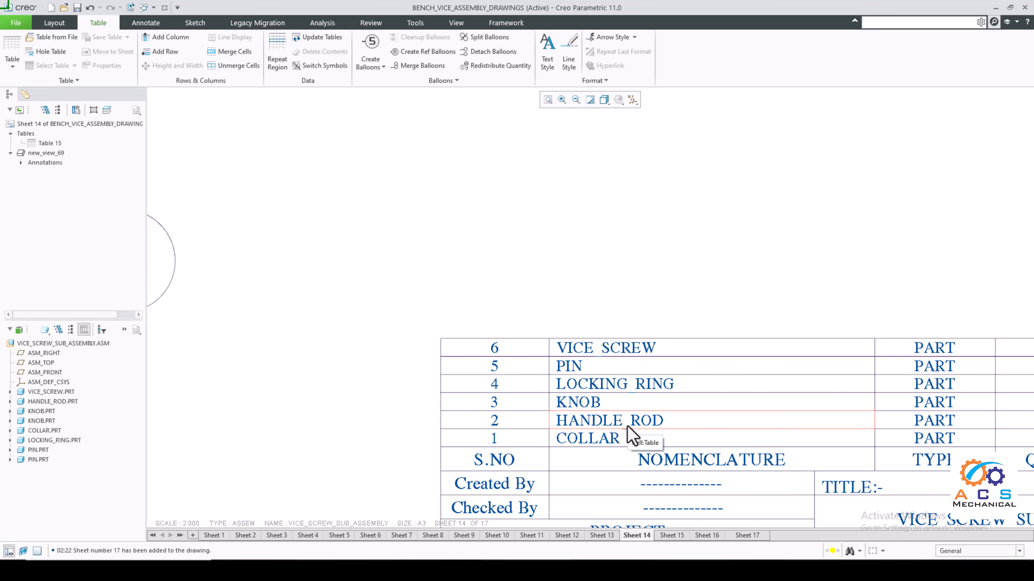
scroll(627, 426, "down", 2)
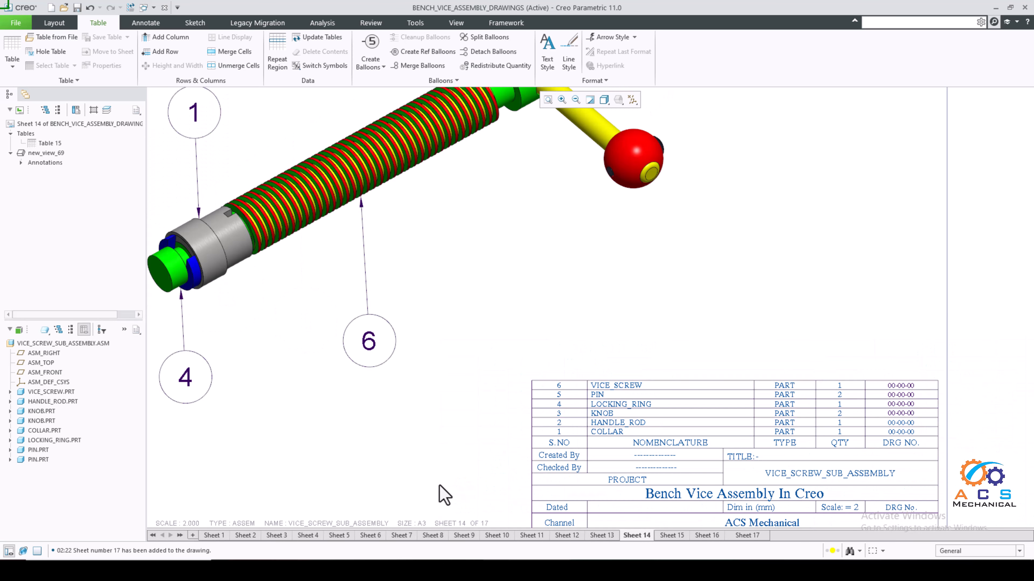
left_click(61, 403)
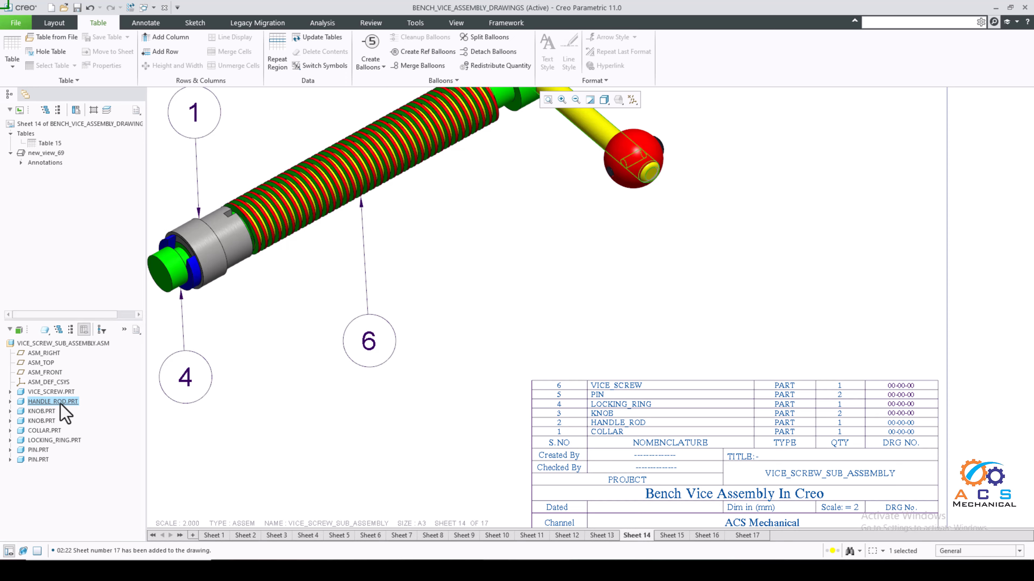
right_click(65, 413)
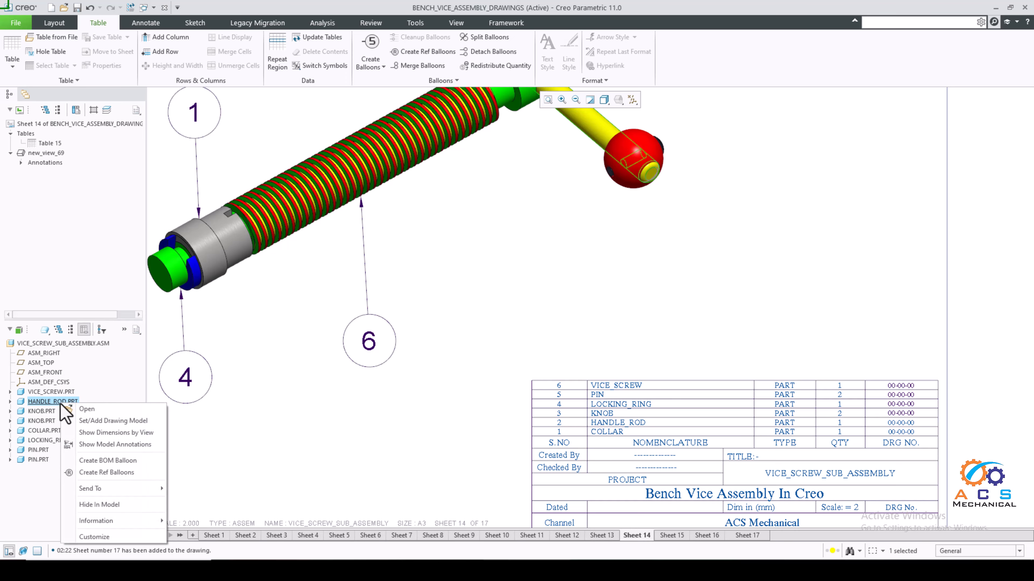
left_click(96, 422)
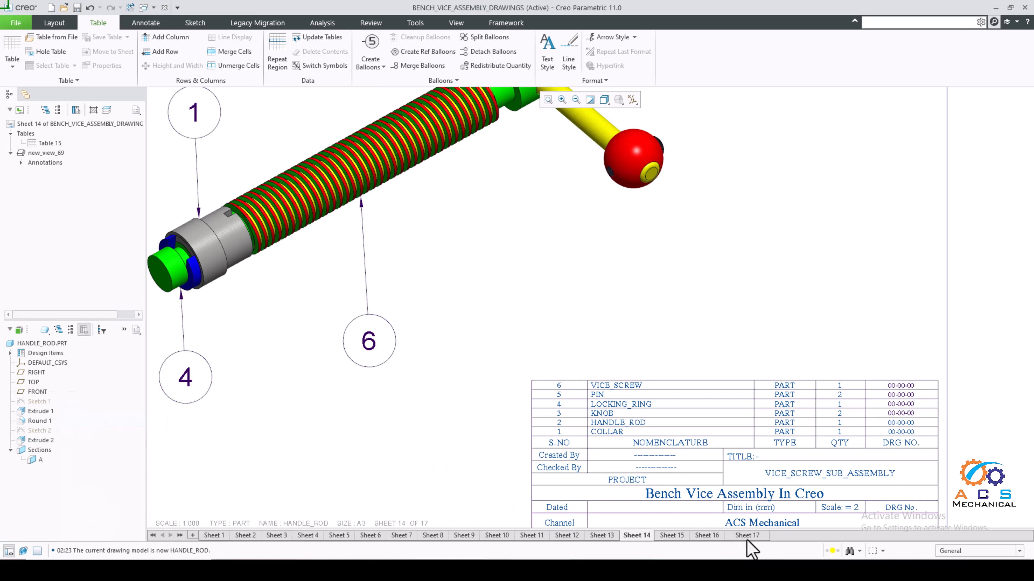
mouse_move(750, 536)
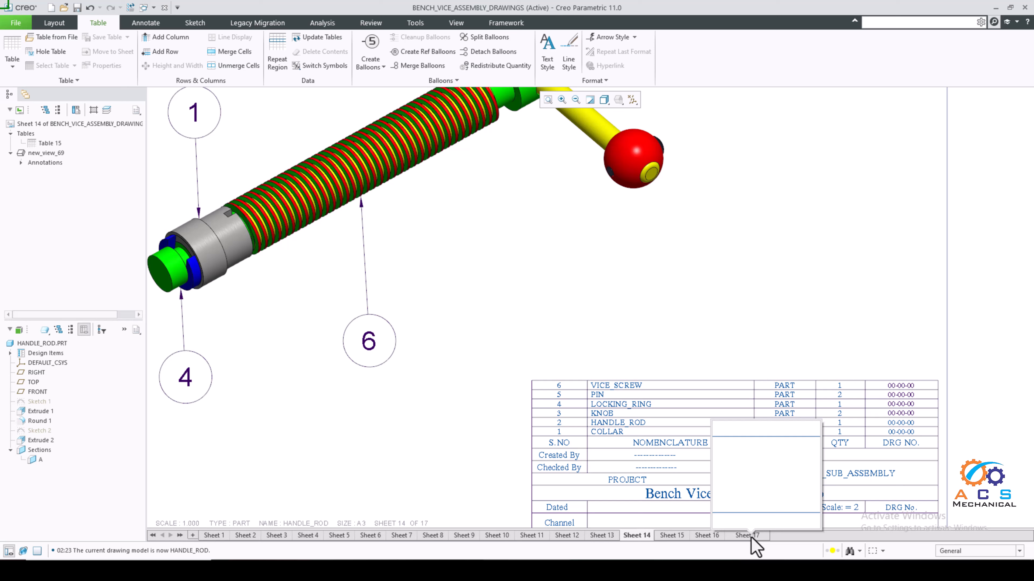
left_click(751, 536)
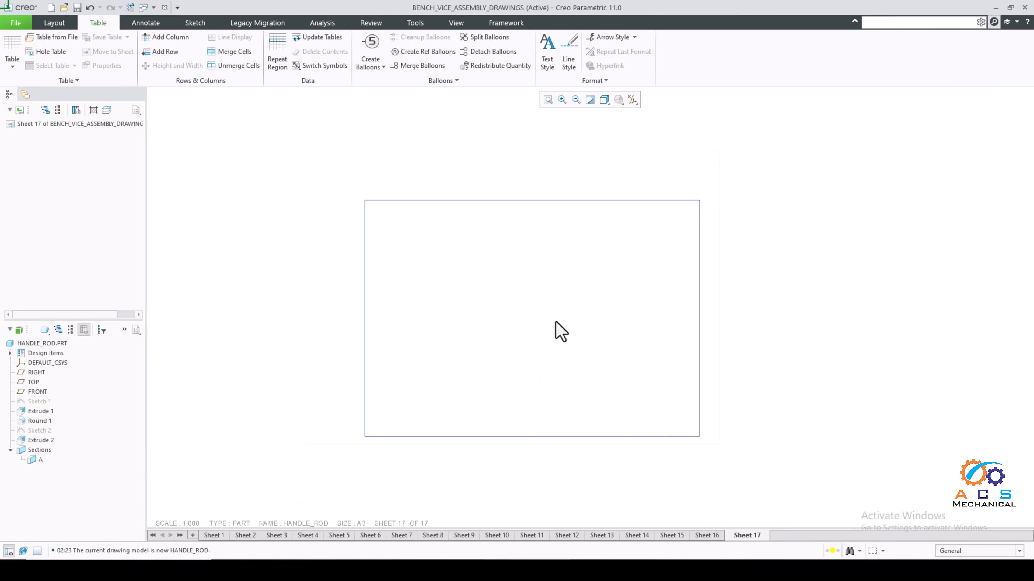
- Place a general view of the handle rod with no combined state and isometric default orientation near the sheet's right edge
left_click(55, 23)
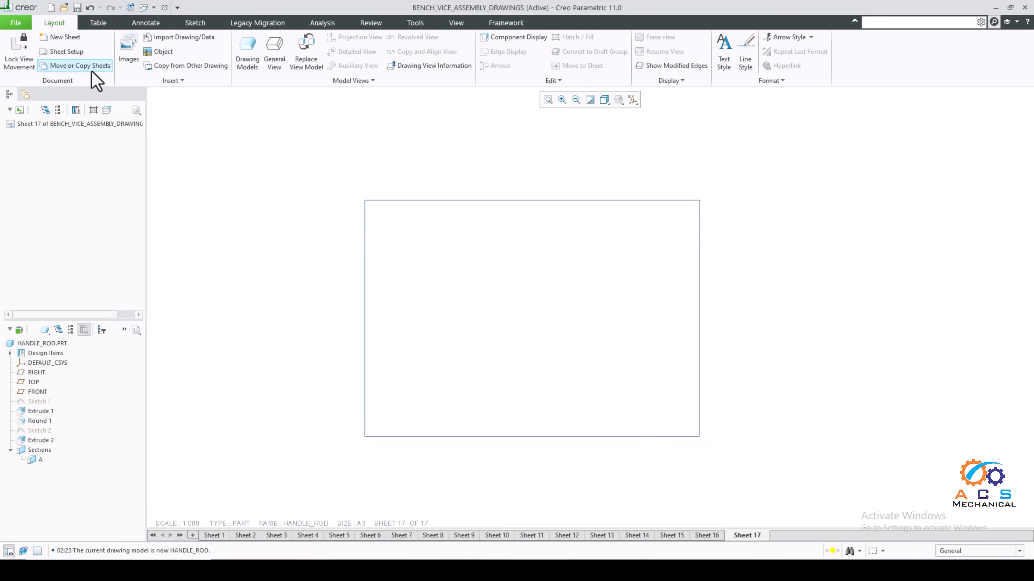
left_click(279, 64)
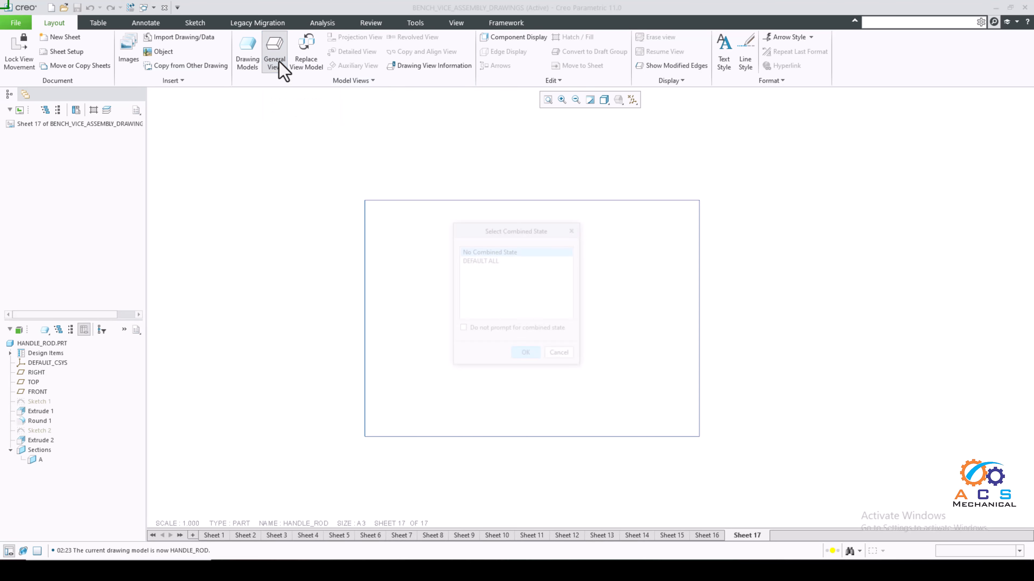
left_click(526, 356)
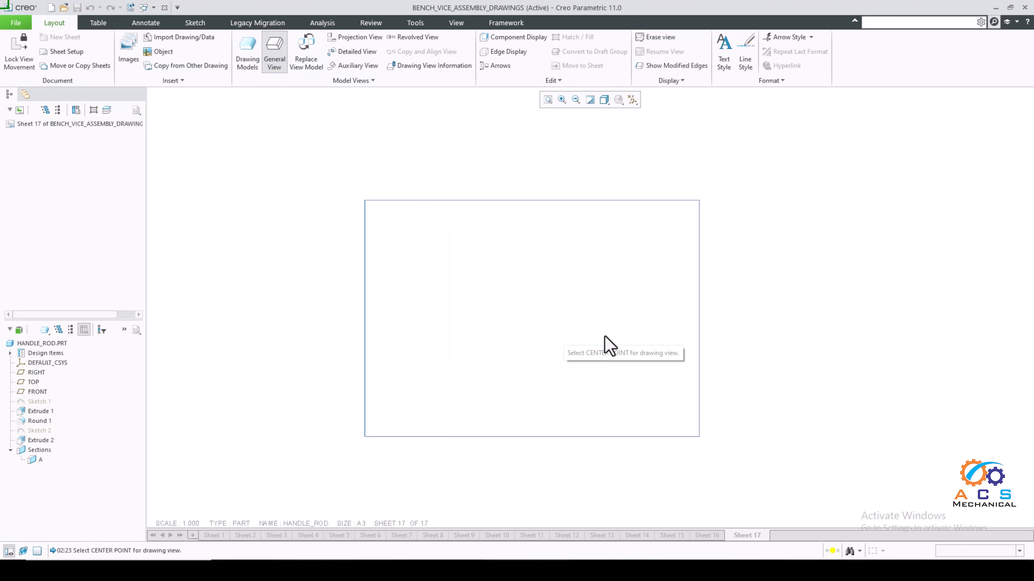
left_click(644, 290)
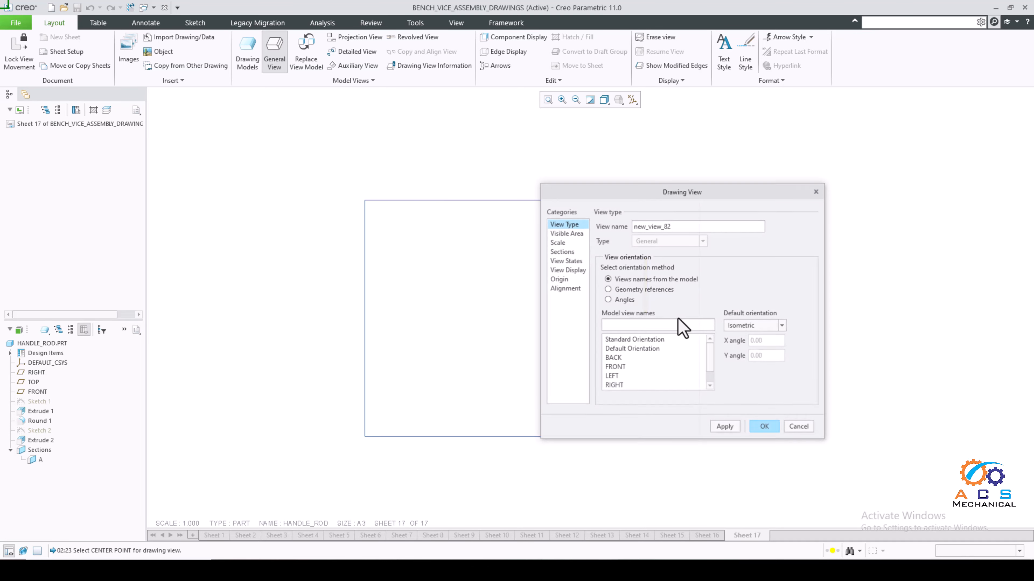
left_click_drag(679, 202, 375, 229)
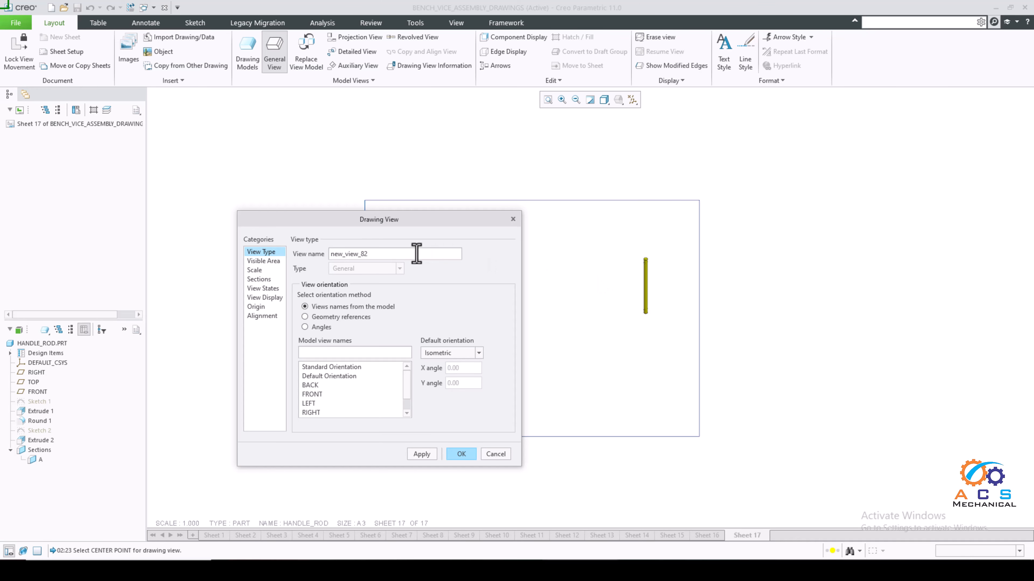
left_click(423, 454)
left_click(466, 454)
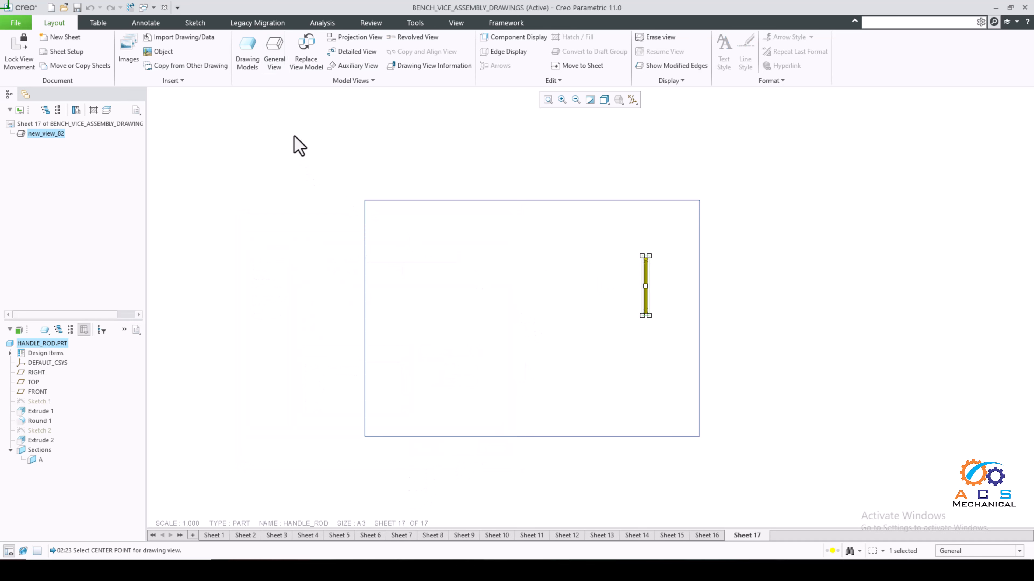
- Add a second general view with no combined state and FRONT orientation on the left half of the sheet
left_click(275, 51)
left_click(527, 354)
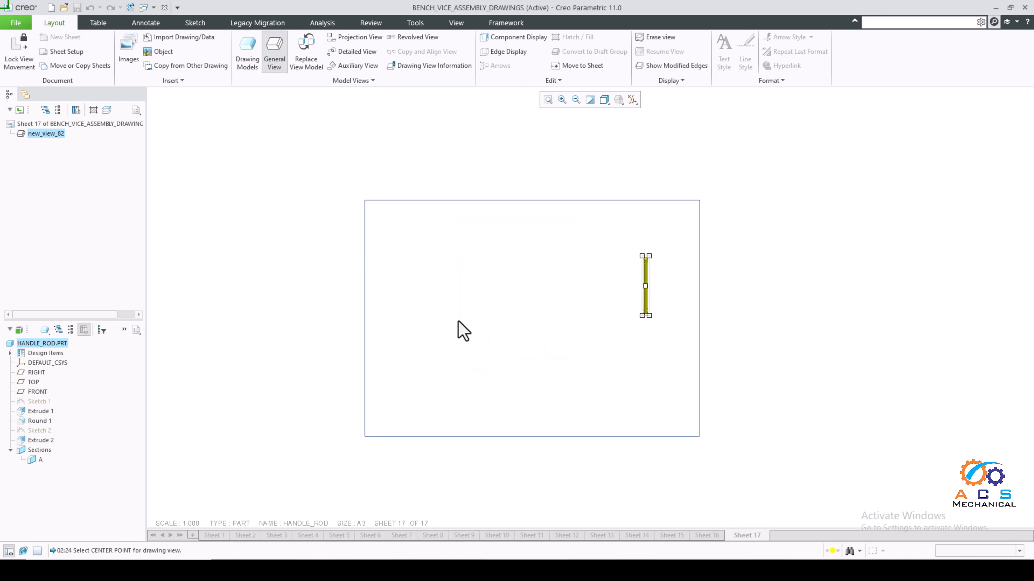
left_click(445, 302)
mouse_move(417, 222)
left_mouse_down()
mouse_move(517, 259)
mouse_move(821, 205)
left_mouse_up()
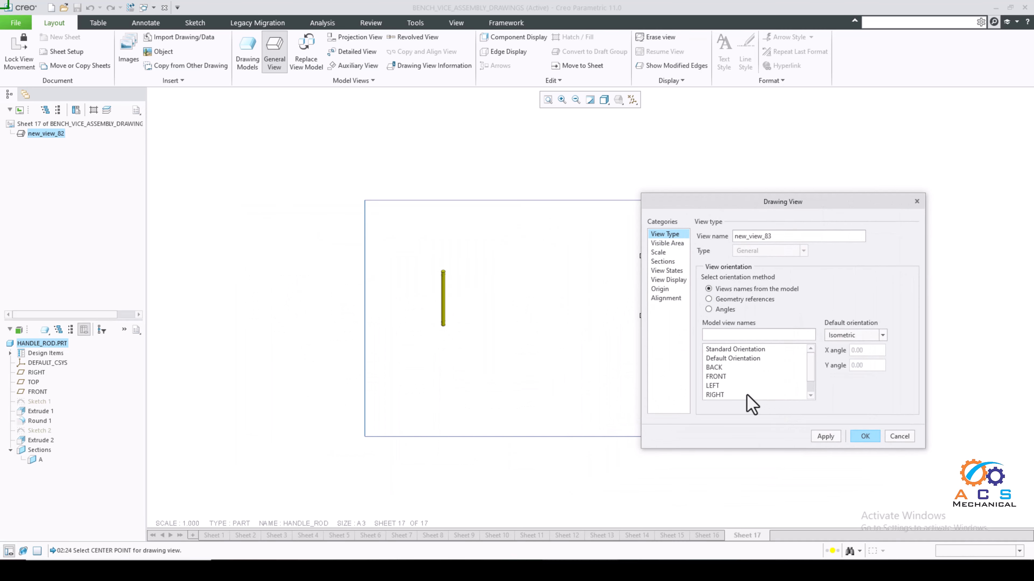
left_click(717, 377)
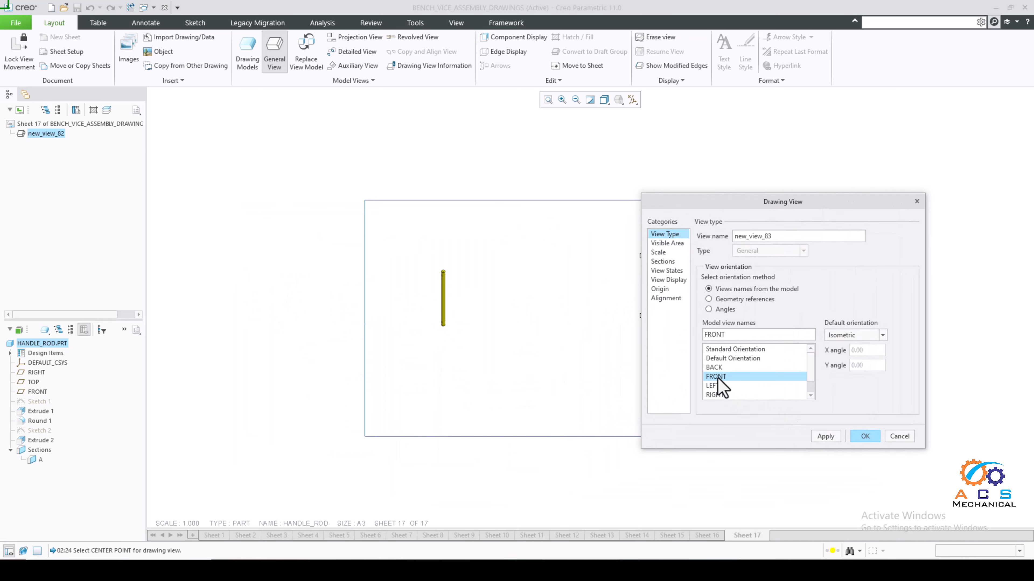
left_click(825, 436)
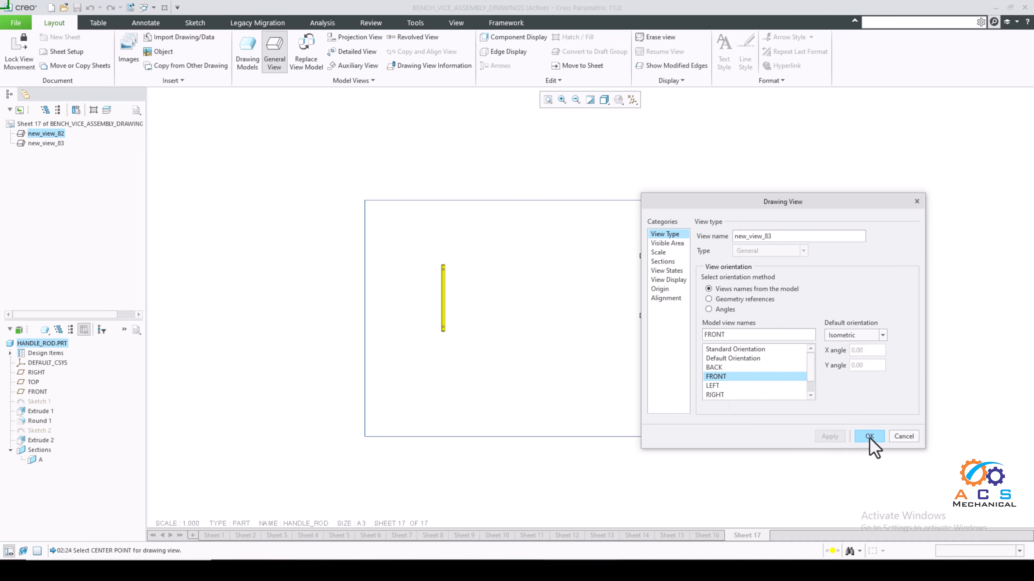
left_click(865, 437)
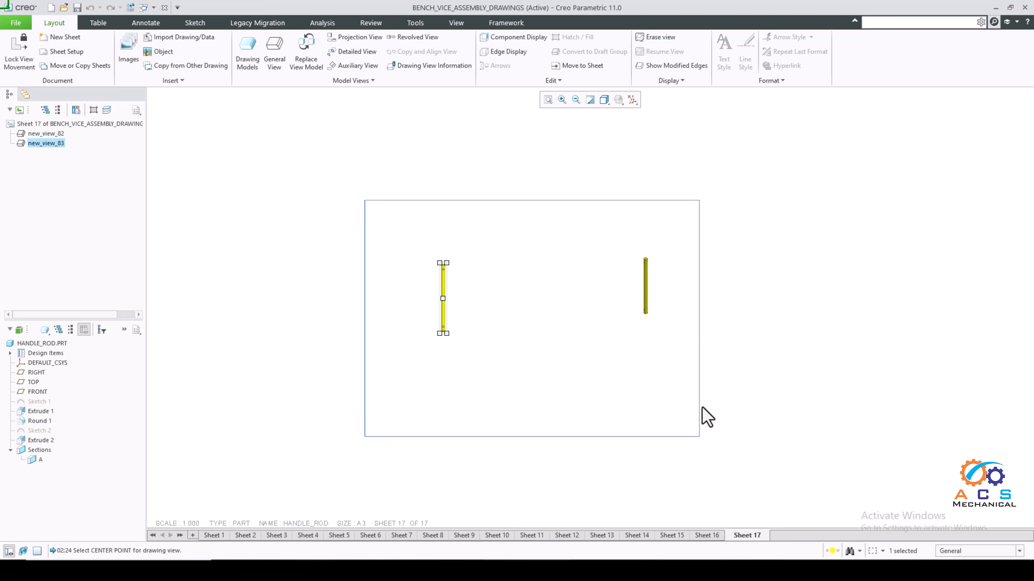
- Try a scale of 3 for Sheet 17 with the whole sheet in view
left_click(548, 100)
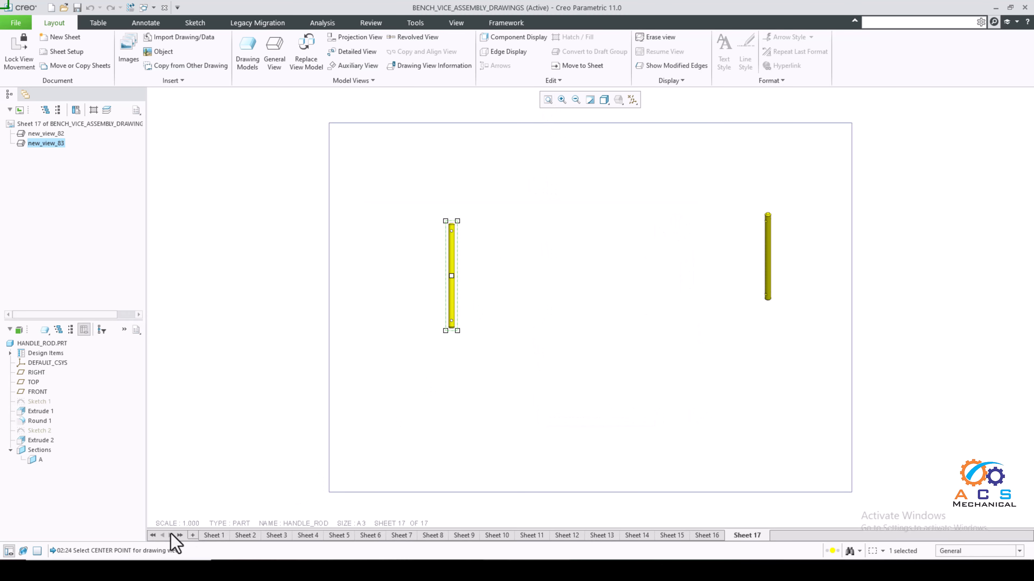
double_click(193, 524)
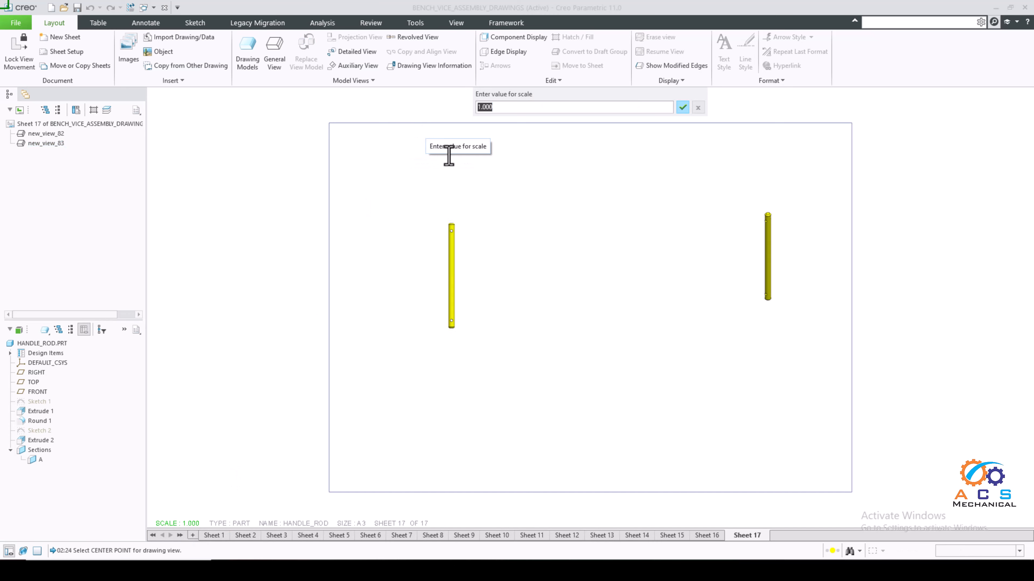
type("3")
key("Return")
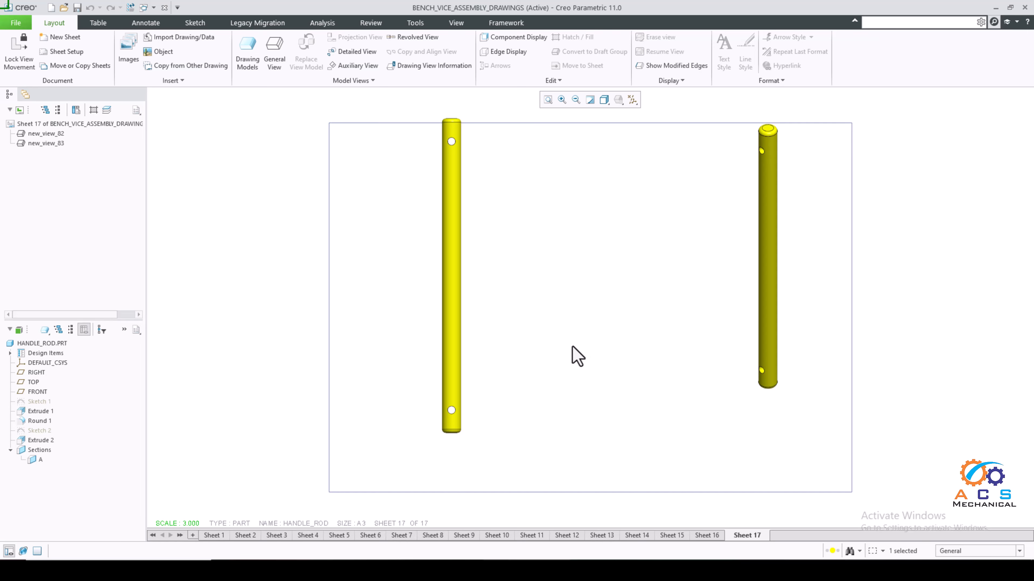
- Set the scale of Sheet 17 to 2
double_click(188, 525)
type("2")
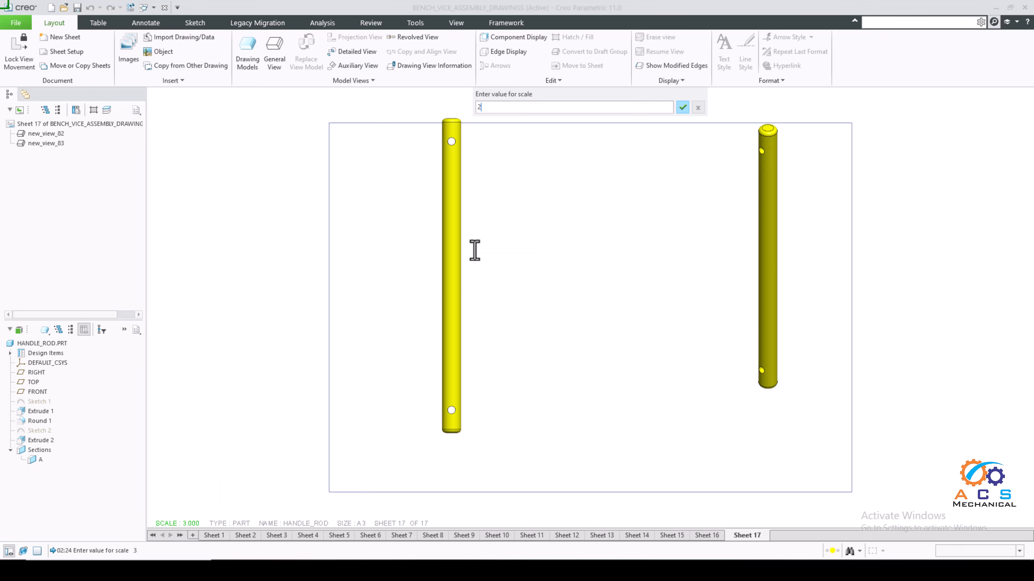
key("Return")
- Move the front view slightly down and to the left on the sheet
left_click(452, 310)
left_click_drag(450, 315, 437, 350)
left_click(464, 348)
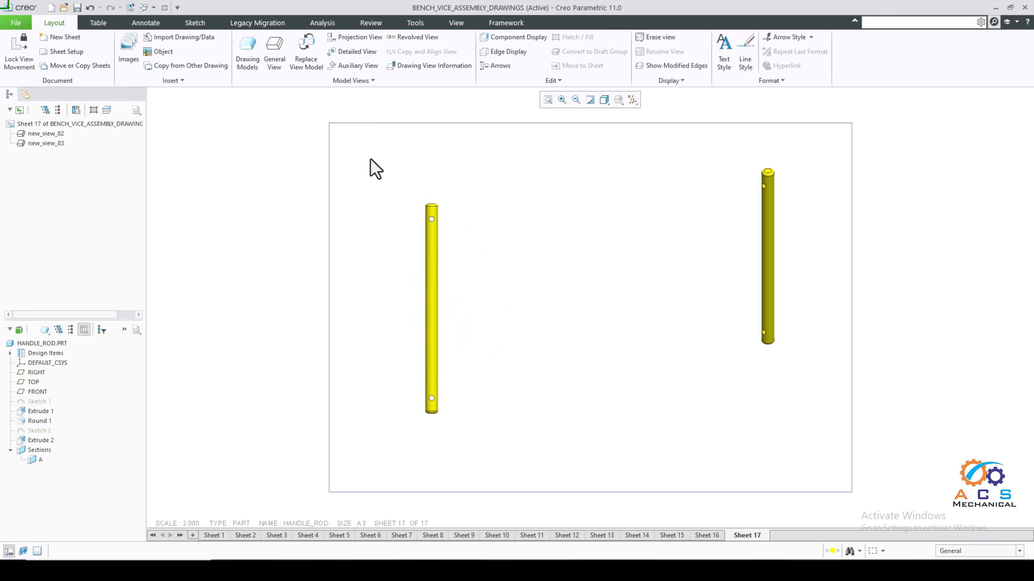
- Create a projection view from the front view and place it to its right
left_click(361, 38)
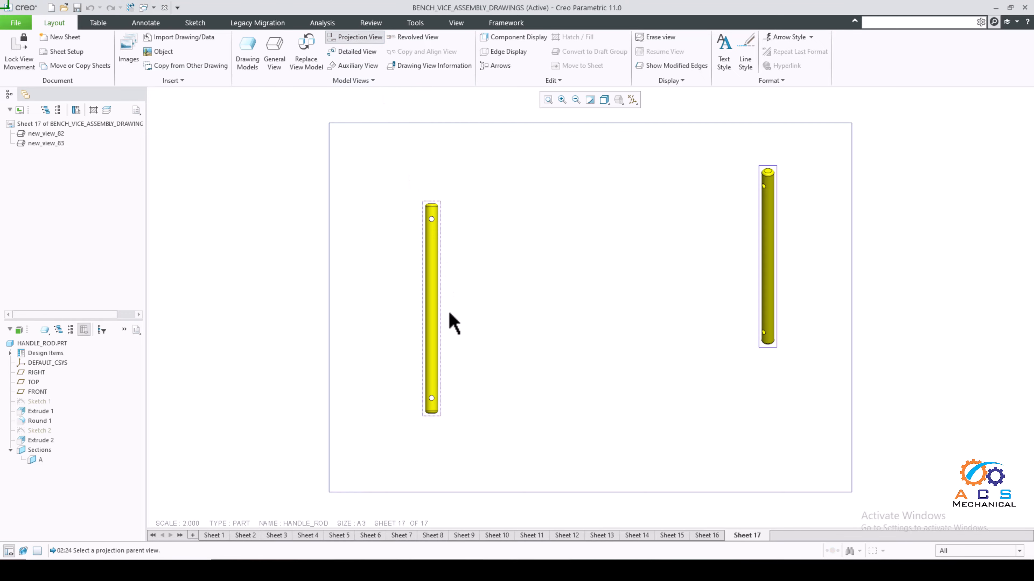
left_click(434, 319)
left_click(531, 320)
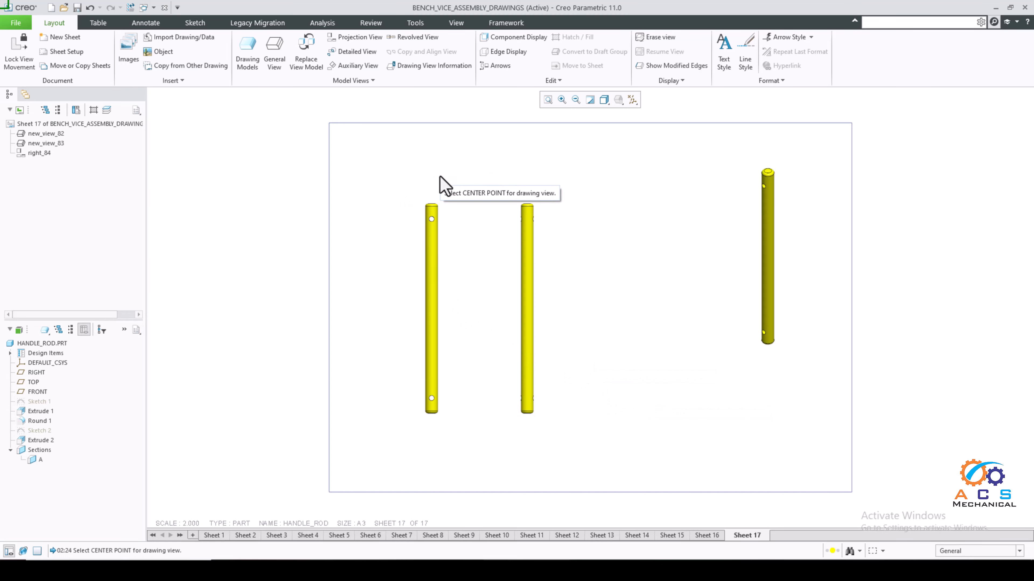
- Create a top projection view from the front view and place it directly above
scroll(435, 150, "up", 1)
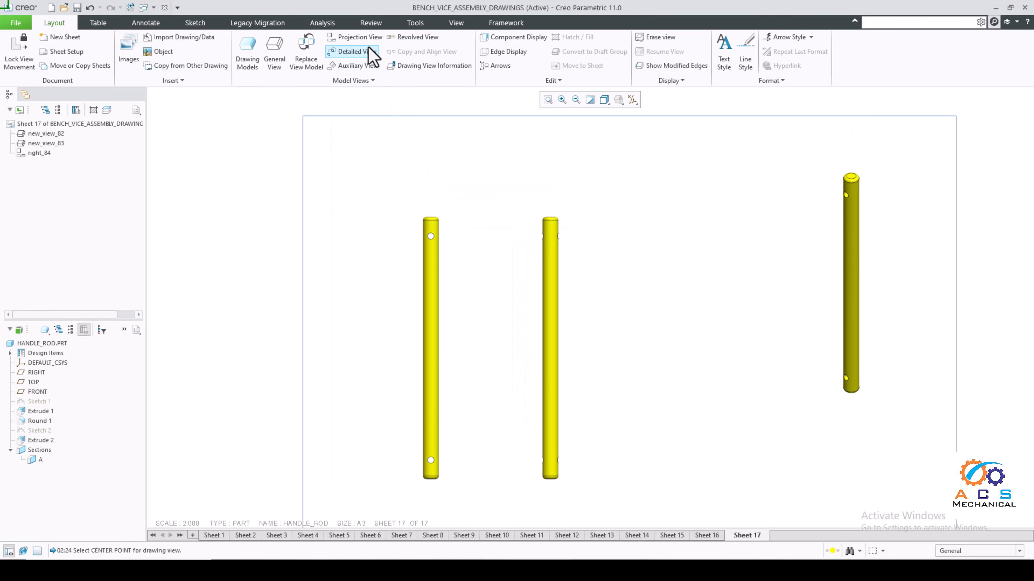
left_click(359, 37)
left_click(429, 231)
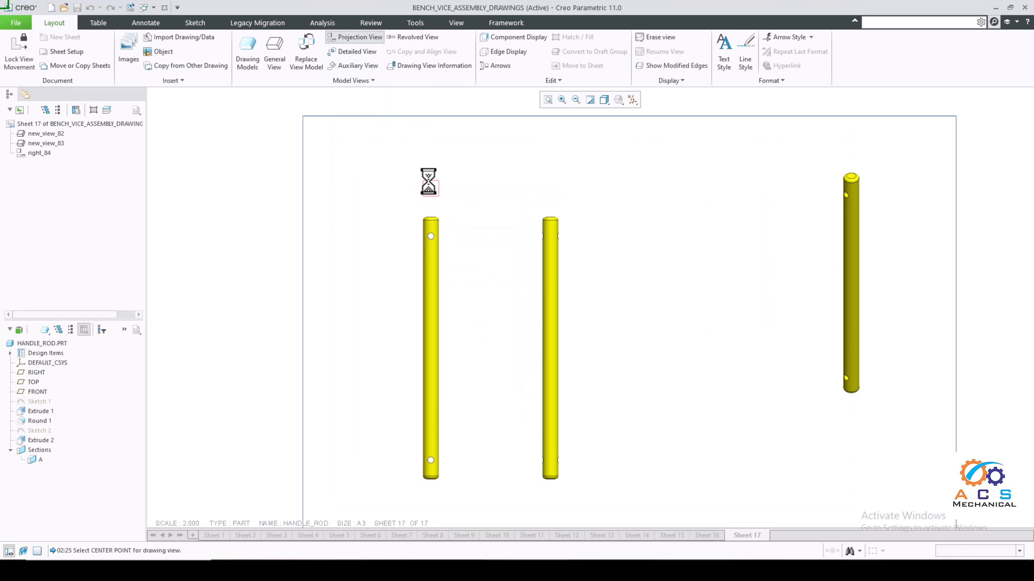
left_click(430, 165)
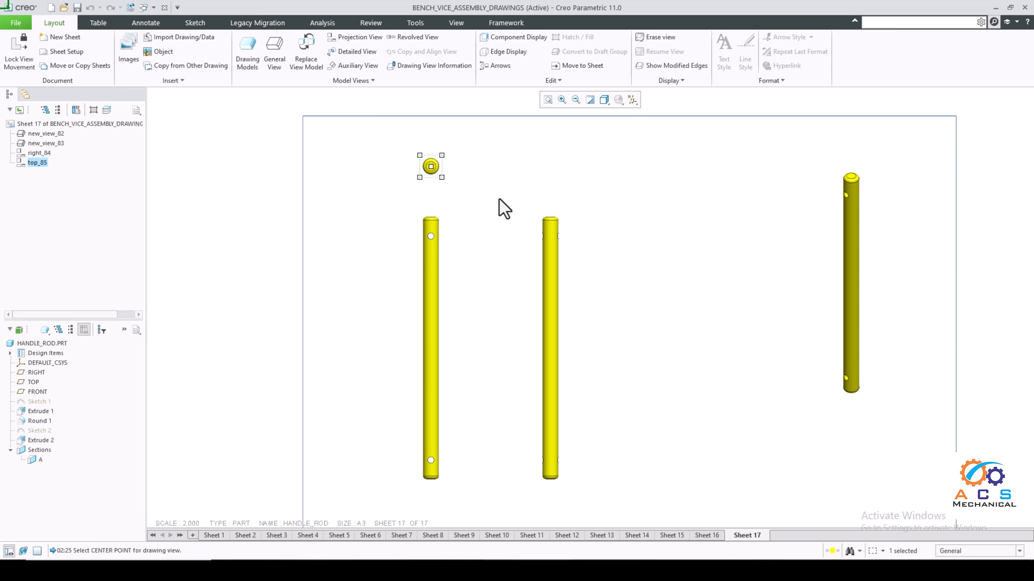
left_click(480, 223)
scroll(479, 224, "down", 1)
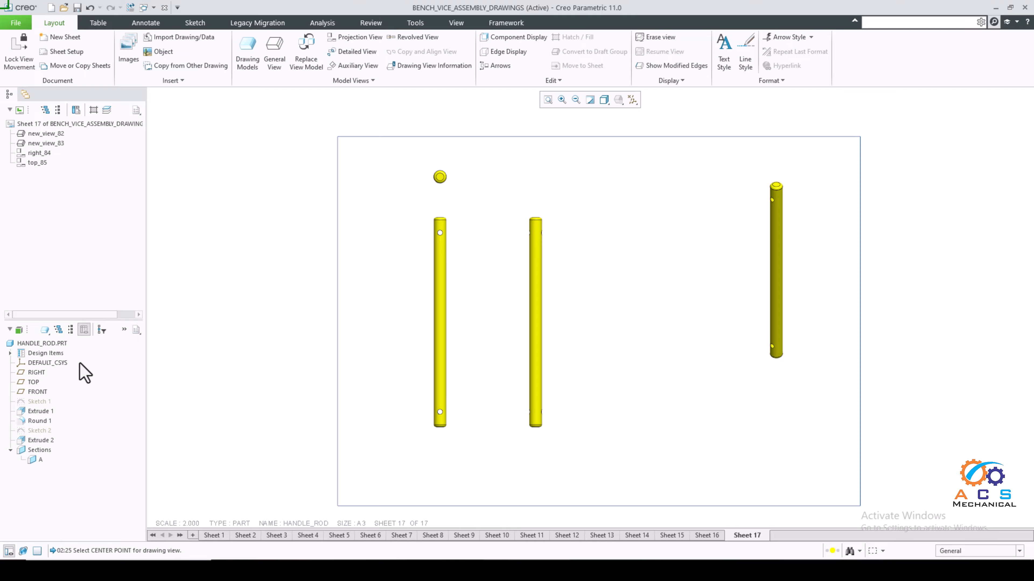
- Open the HANDLE_ROD.PRT model in its own window from the drawing
right_click(63, 346)
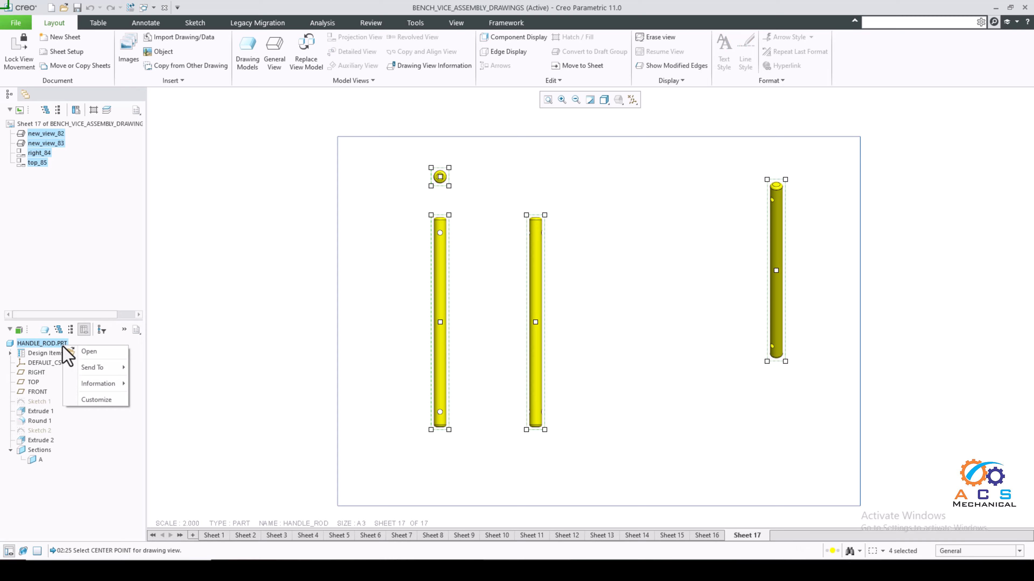
left_click(89, 353)
mouse_move(572, 360)
middle_mouse_down()
mouse_move(466, 346)
mouse_move(403, 409)
mouse_move(396, 319)
middle_mouse_up()
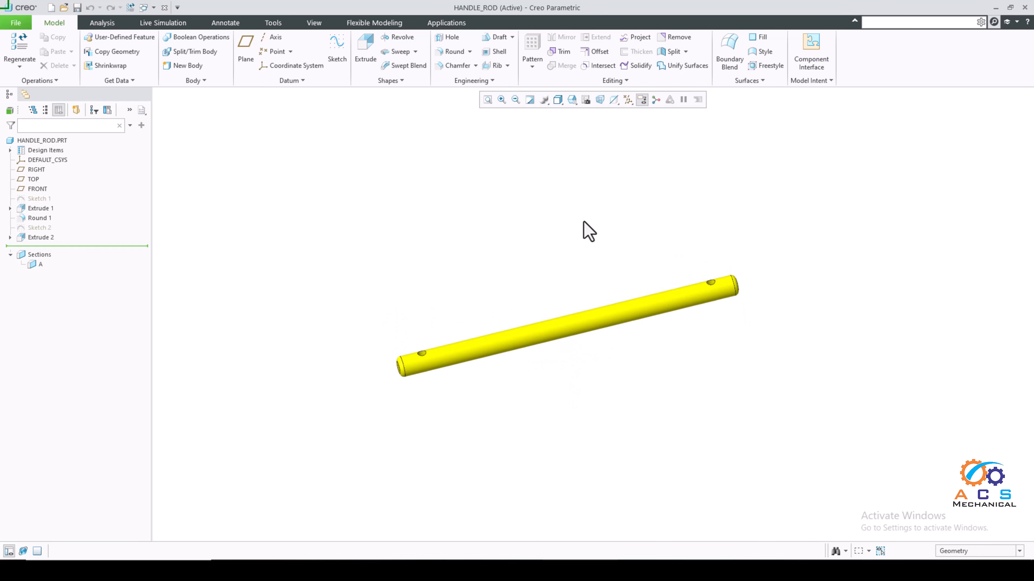
- Turn on datum plane display in the handle rod model and examine the planes around the rod's drilled end
left_click(628, 101)
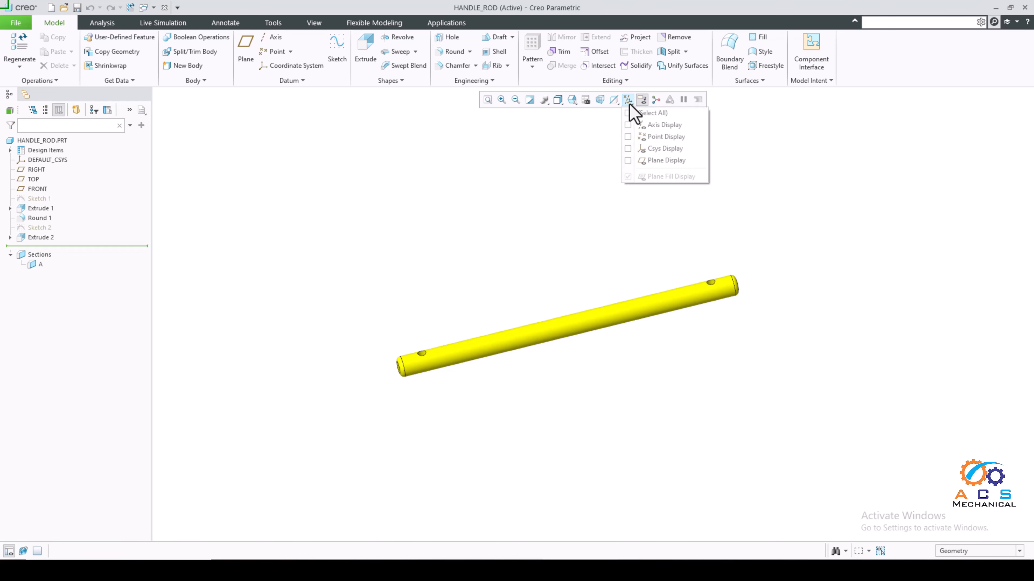
left_click(629, 160)
middle_click_drag(568, 263, 545, 260)
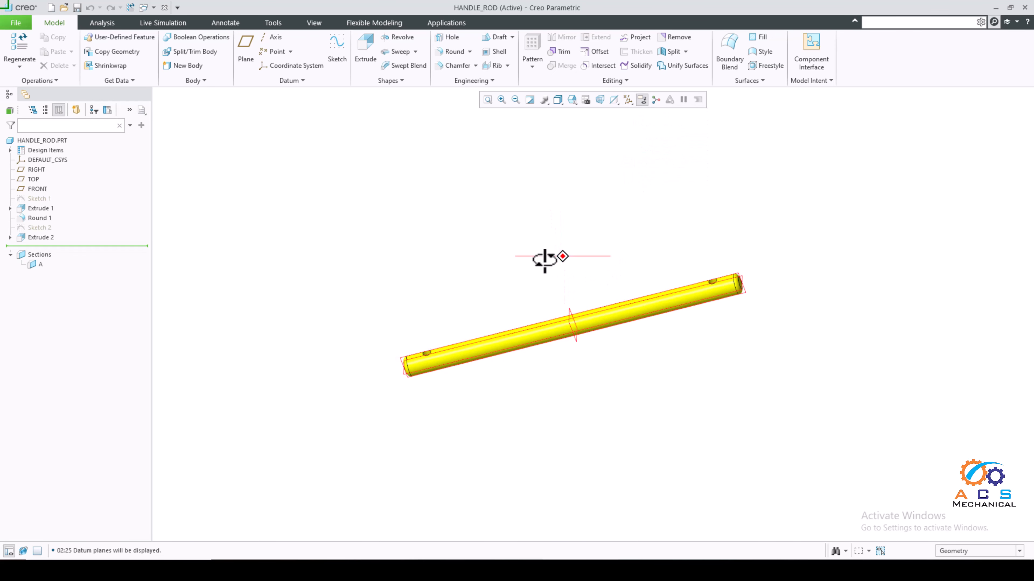
scroll(676, 277, "up", 5)
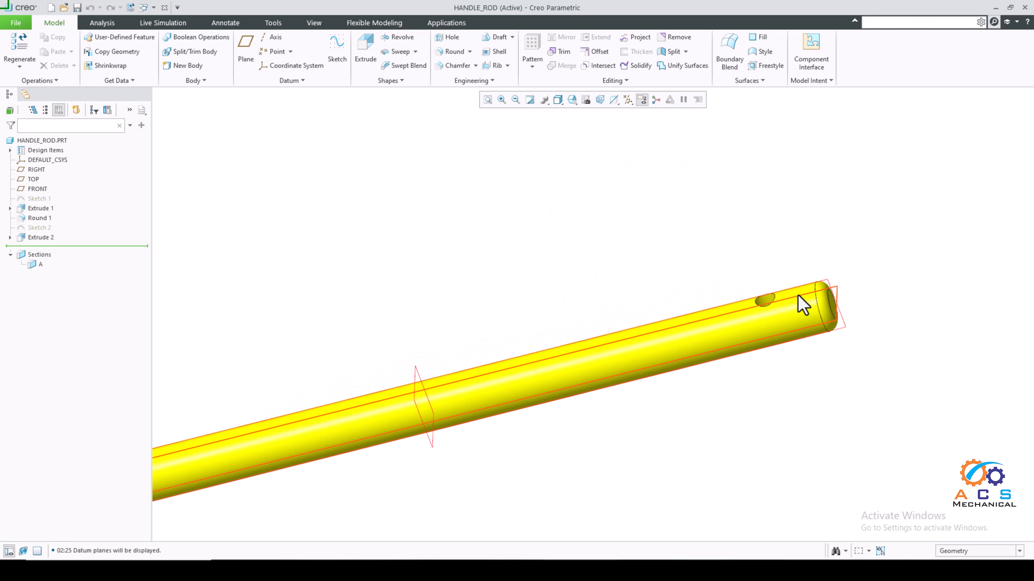
middle_click_drag(718, 298, 716, 262)
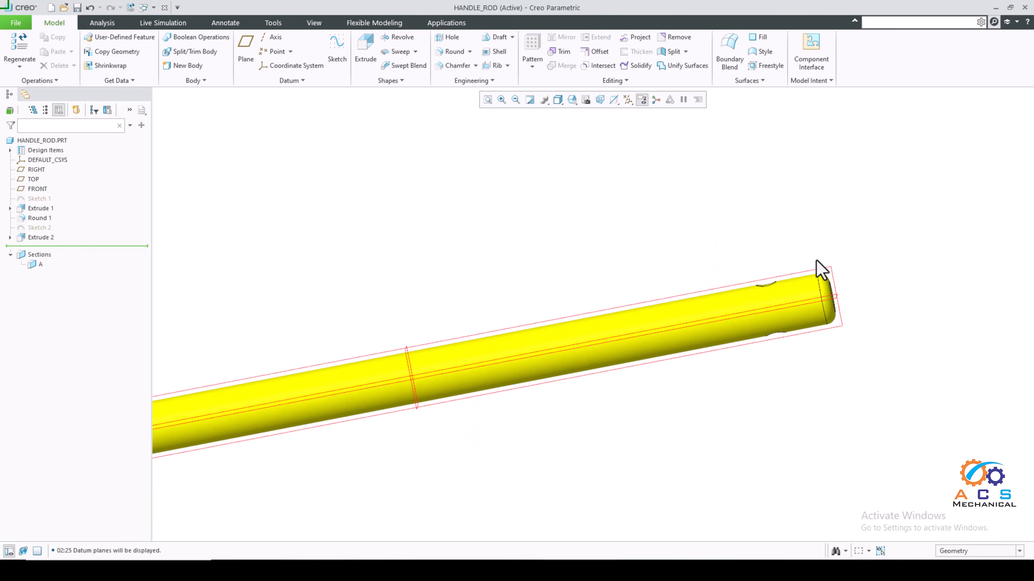
- Examine how the RIGHT datum plane runs through the handle rod and its holes, and return to the bench vice assembly drawing
left_click(826, 273)
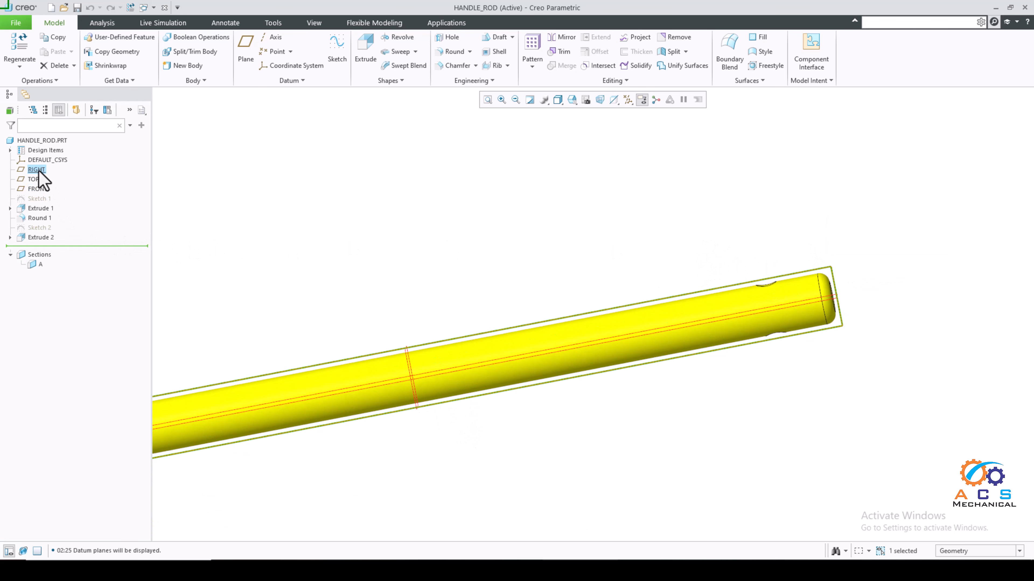
middle_click_drag(635, 311, 671, 329)
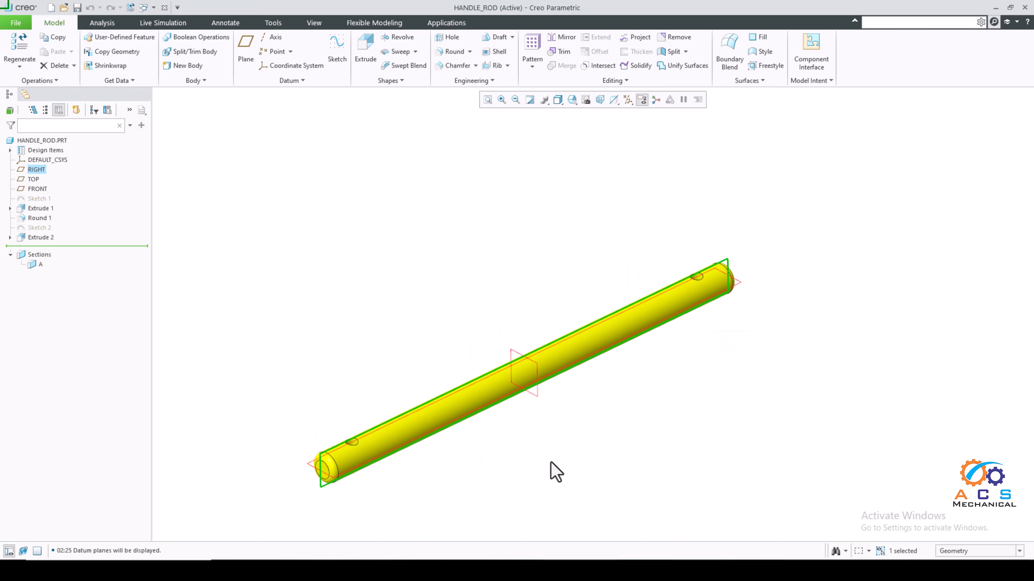
left_click(556, 473)
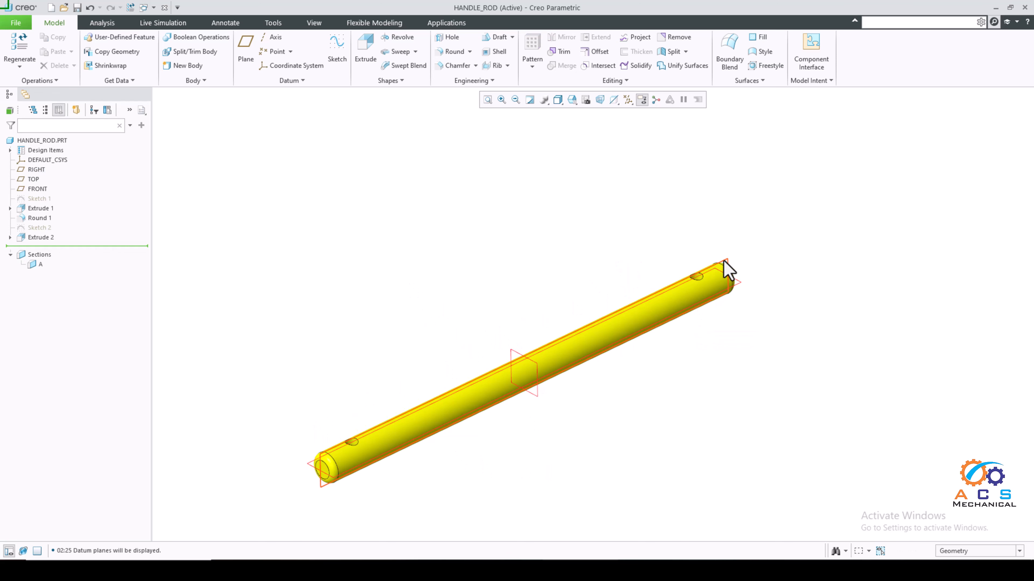
middle_click_drag(728, 269, 750, 255)
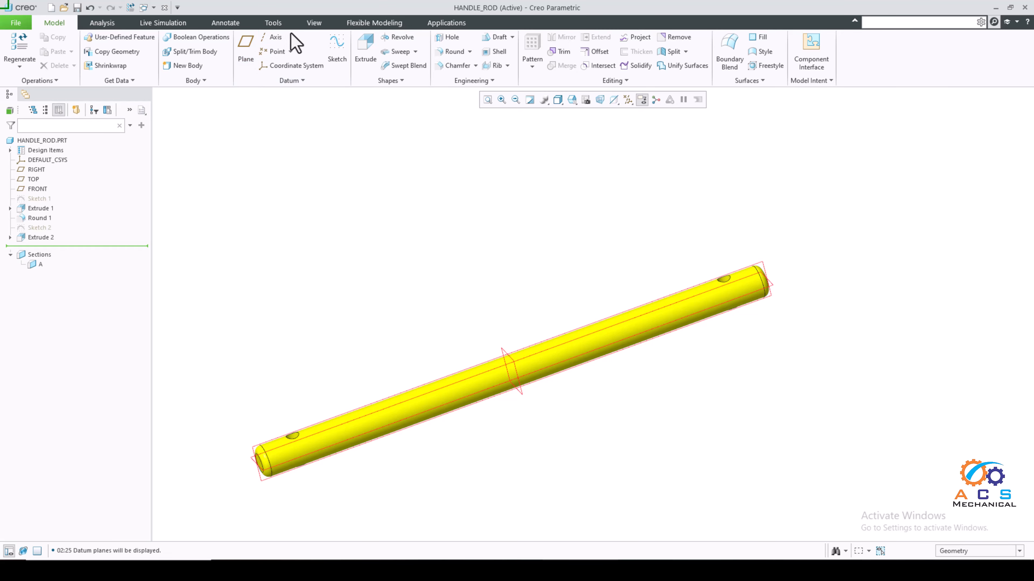
left_click(313, 23)
left_click(615, 61)
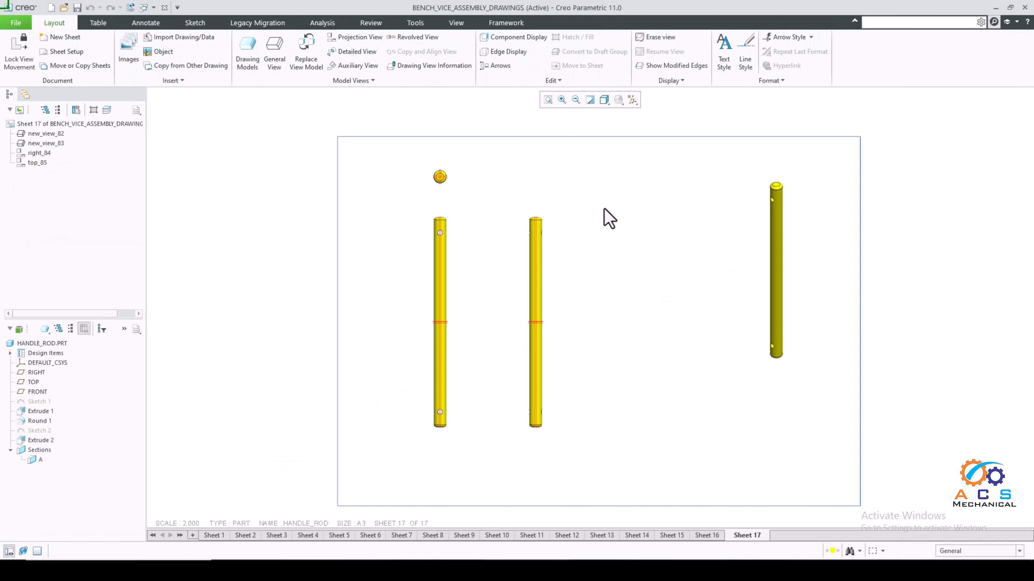
- Add a 2D cross-section to the right projection view, creating a new single planar section named B
double_click(544, 304)
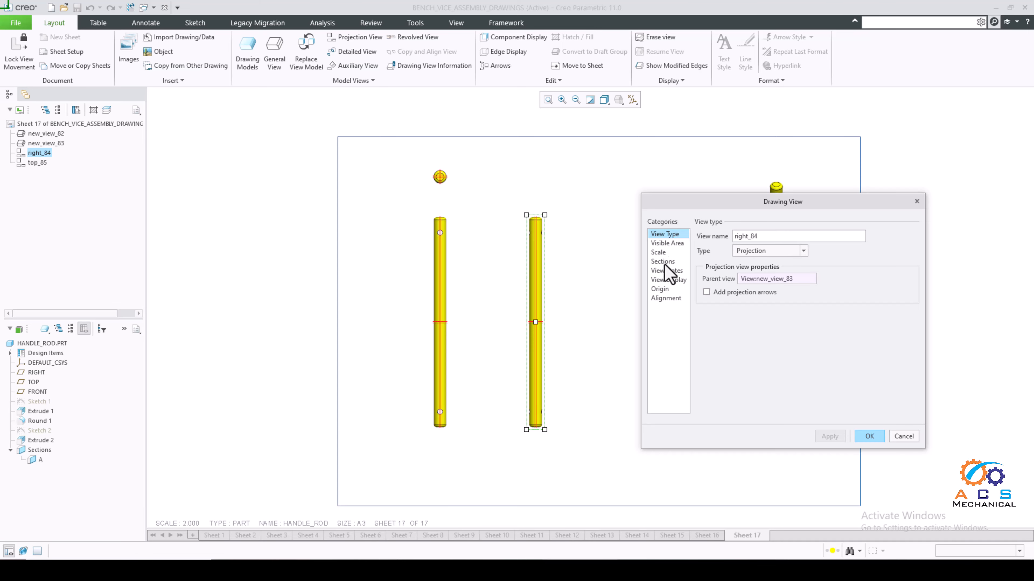
left_click(664, 262)
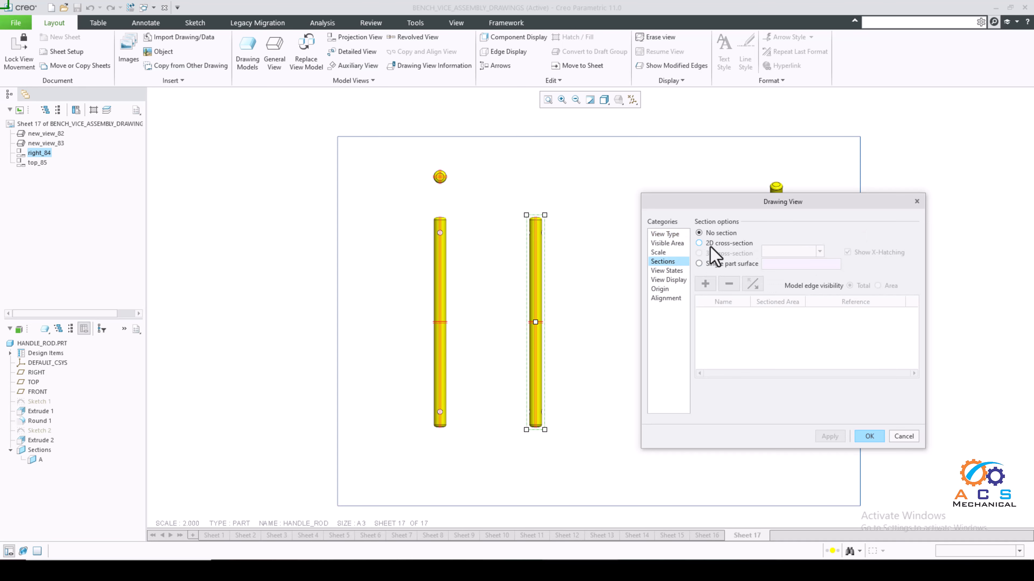
left_click(722, 244)
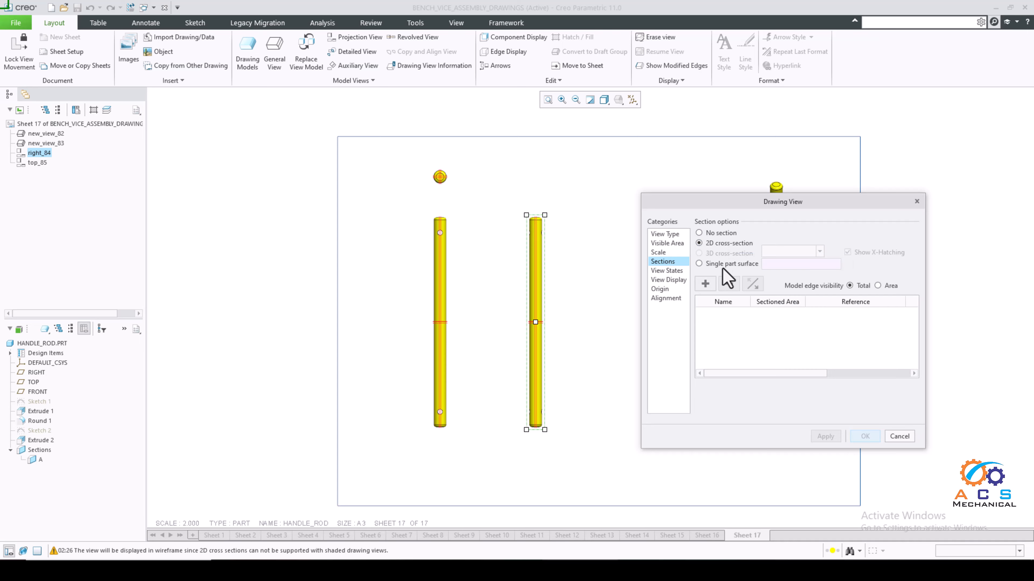
left_click(704, 284)
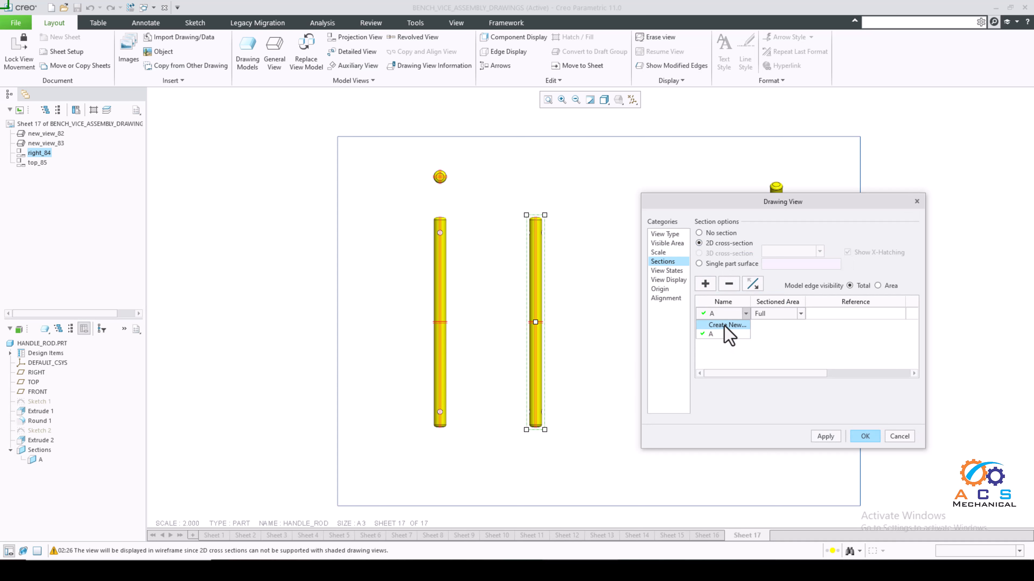
left_click(725, 325)
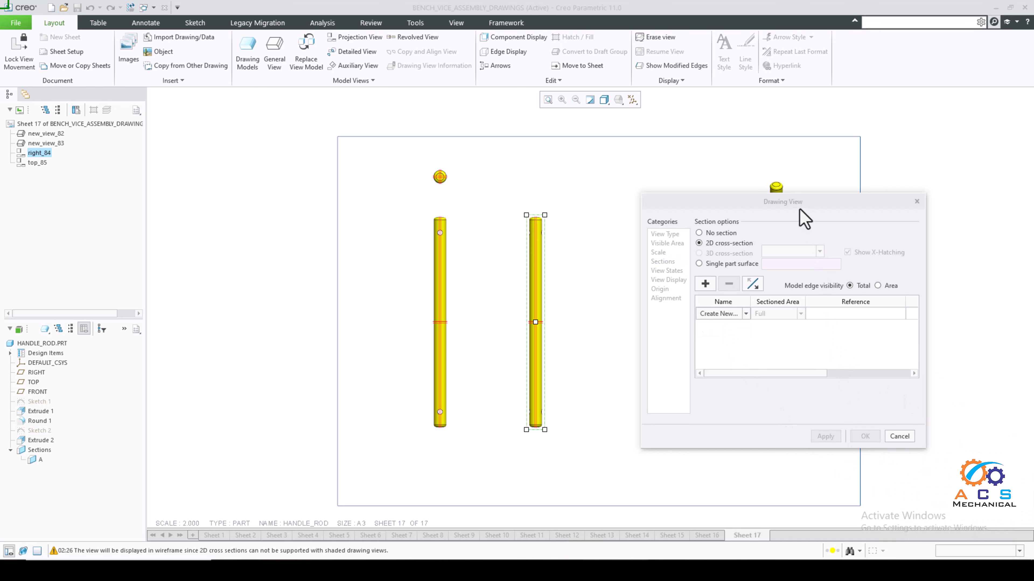
left_click_drag(804, 219, 1025, 240)
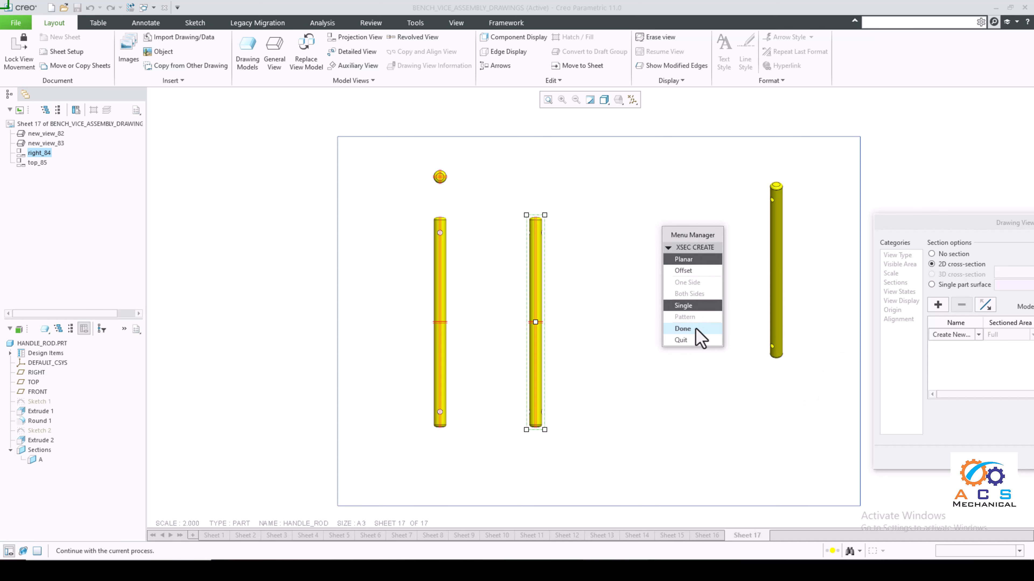
left_click(697, 330)
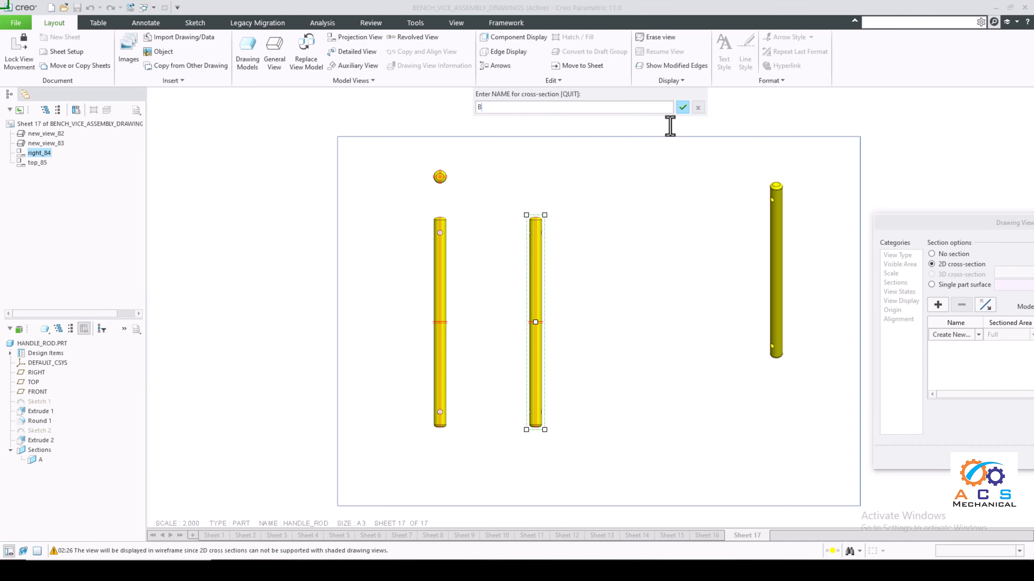
left_click(683, 108)
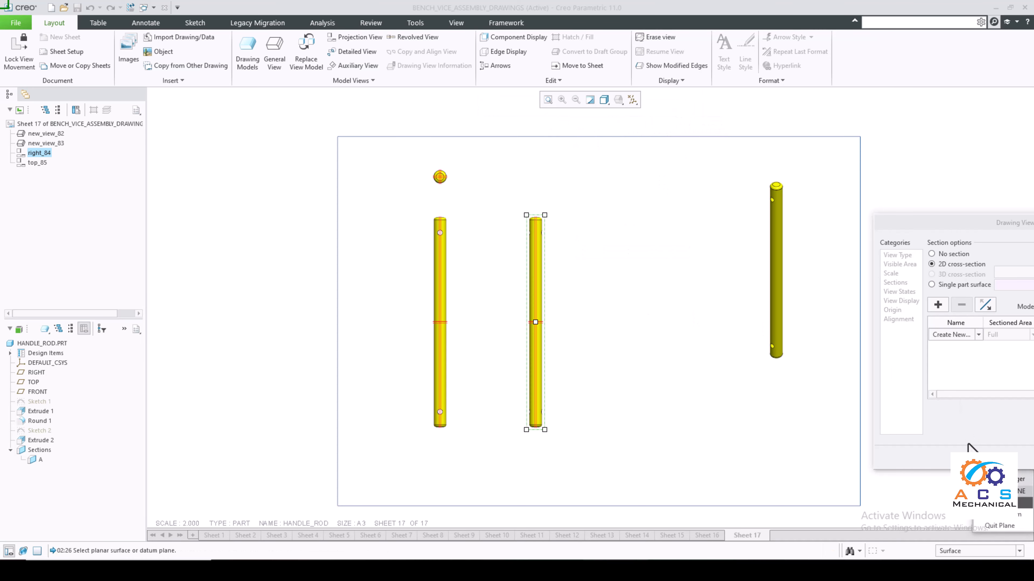
- Use the RIGHT datum plane as the cutting plane of section B and apply it to the view as a full section
left_click_drag(1020, 487, 891, 446)
left_click_drag(744, 305, 681, 270)
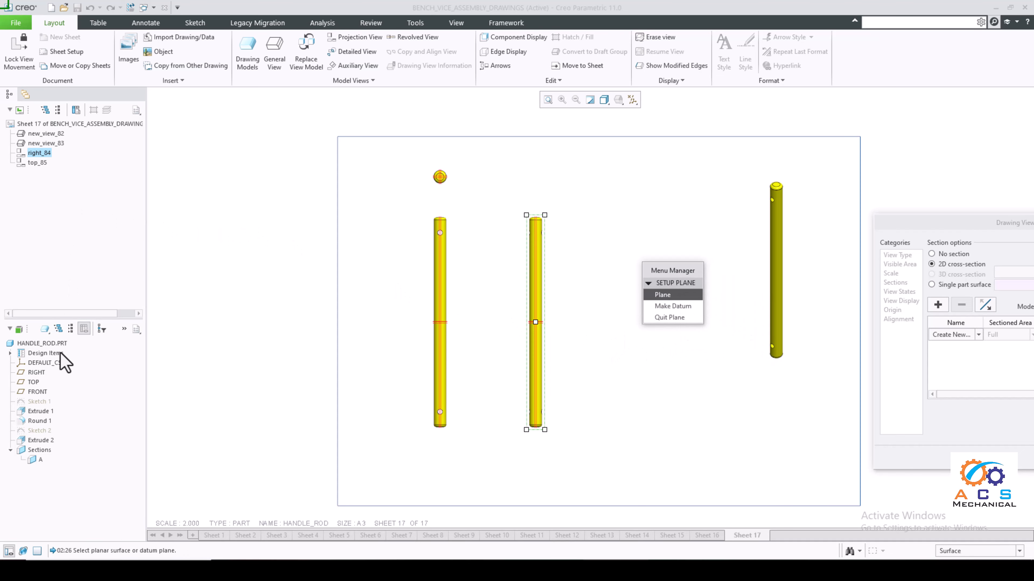
left_click(37, 373)
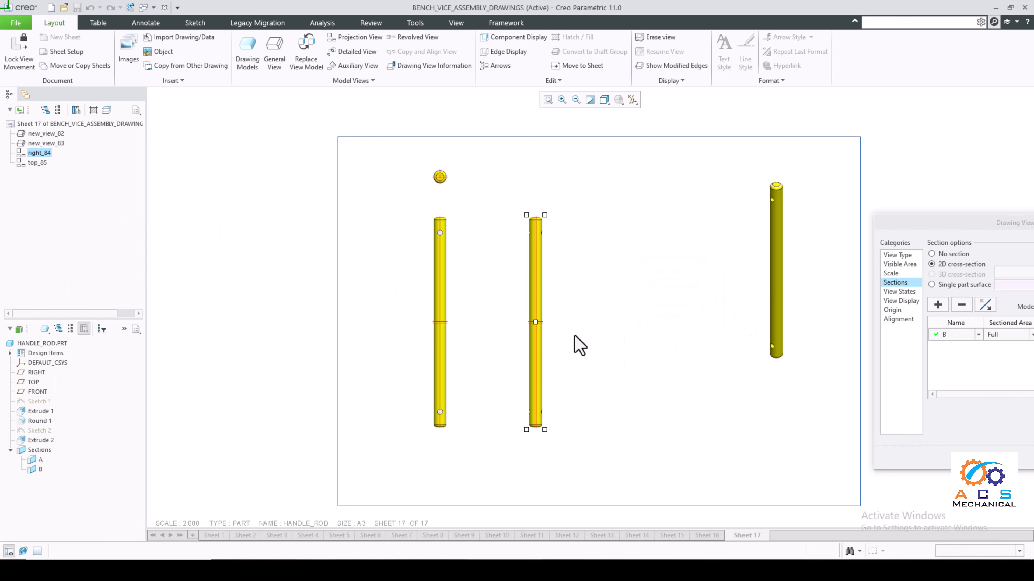
left_click_drag(954, 223, 665, 208)
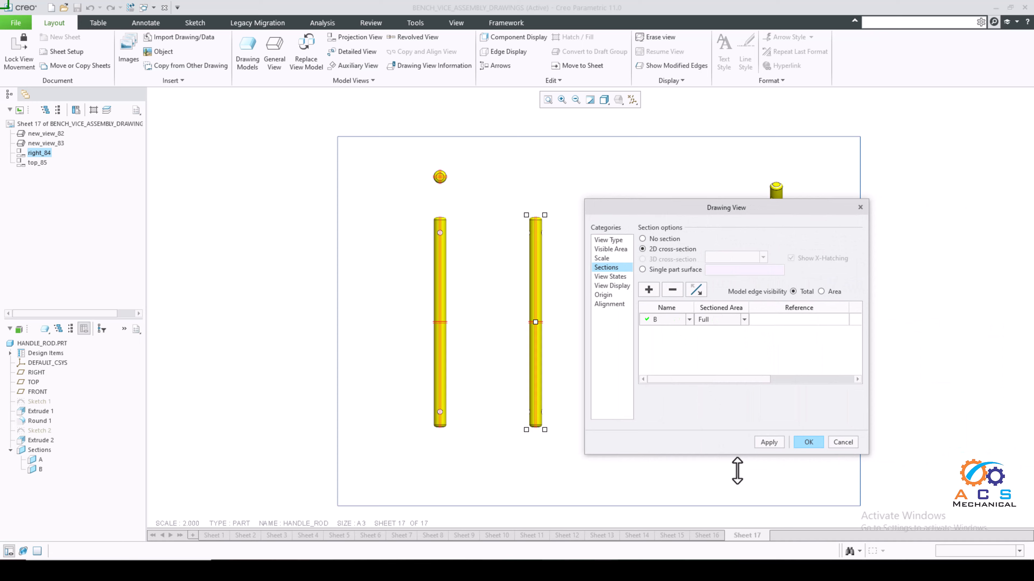
left_click(768, 442)
left_click(808, 443)
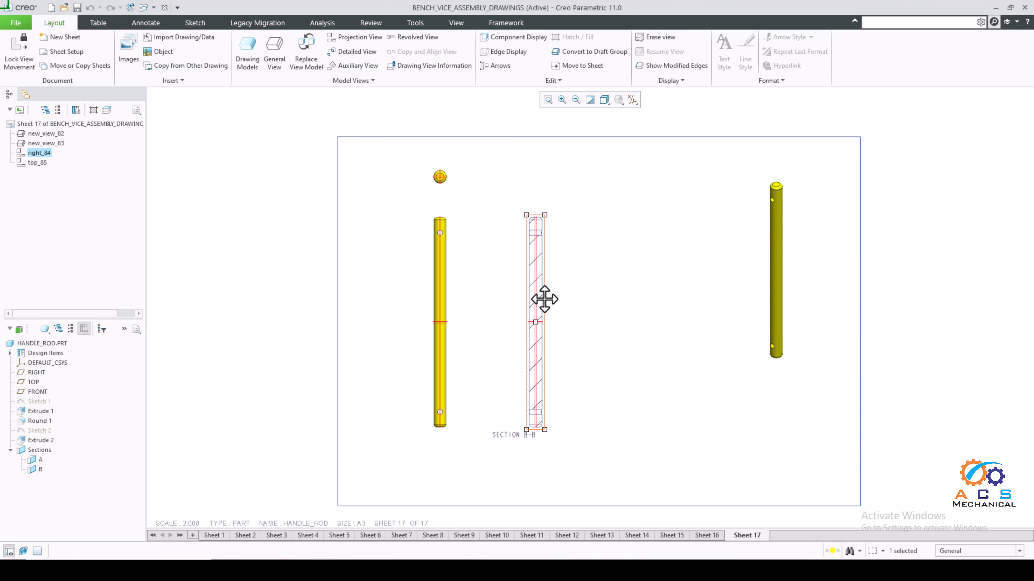
- Turn off the datum plane display in the drawing and deselect the section view
scroll(548, 239, "up", 2)
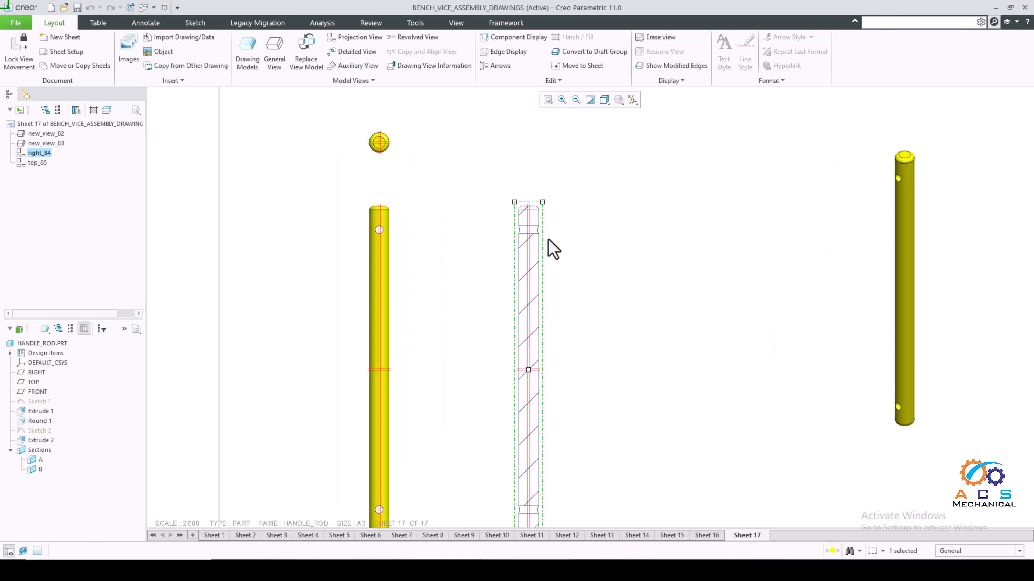
left_click(636, 102)
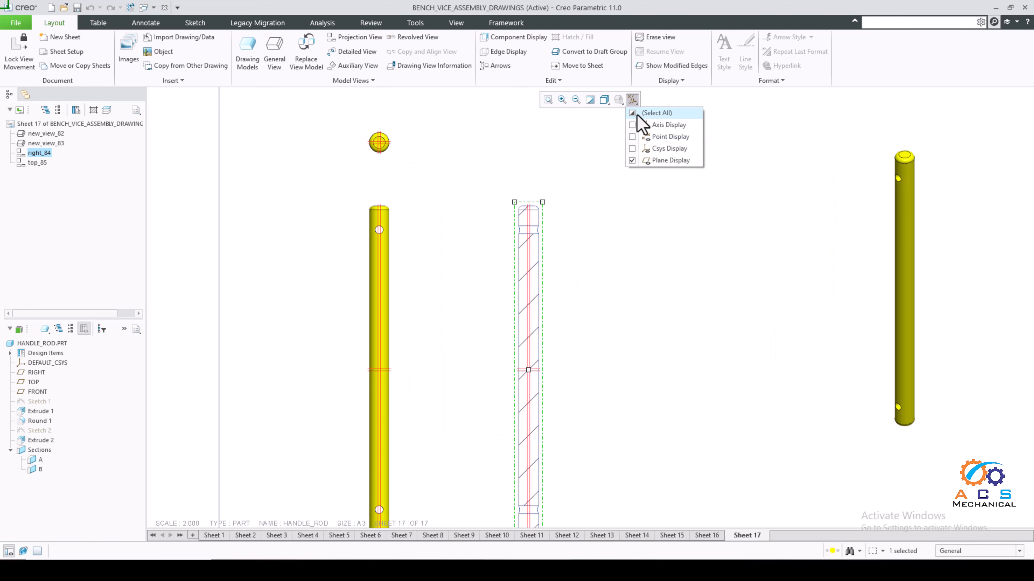
left_click(633, 161)
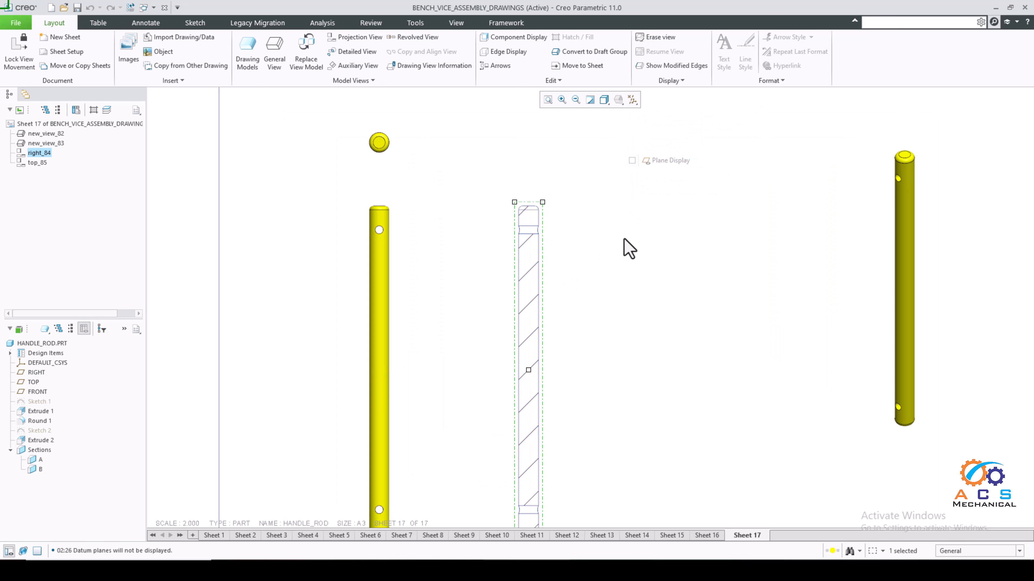
scroll(625, 238, "down", 2)
scroll(566, 266, "up", 1)
left_click(581, 361)
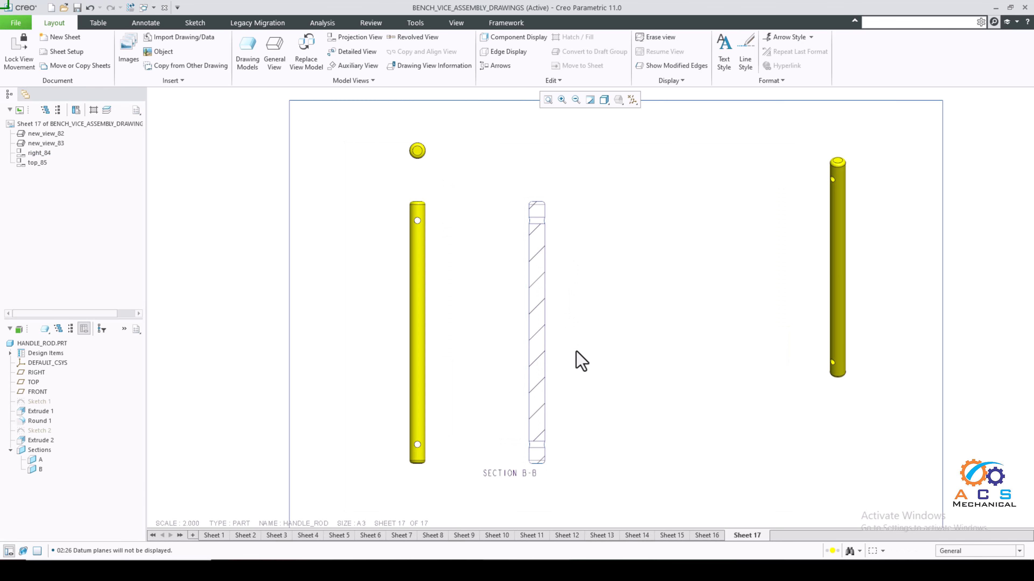
- Set the hatch scale of section B-B to 50 and colour the hatching red
double_click(537, 338)
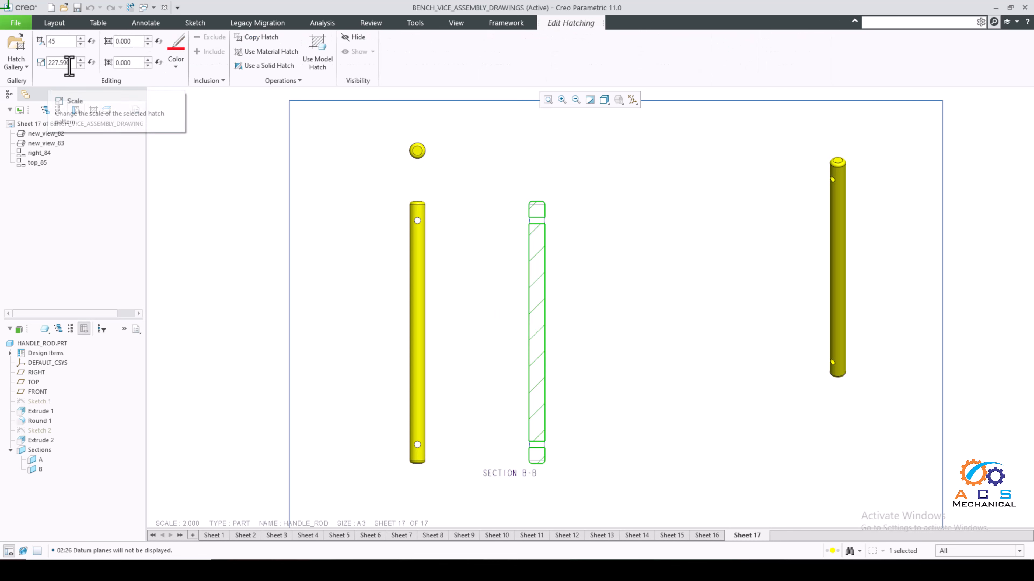
left_click(48, 63)
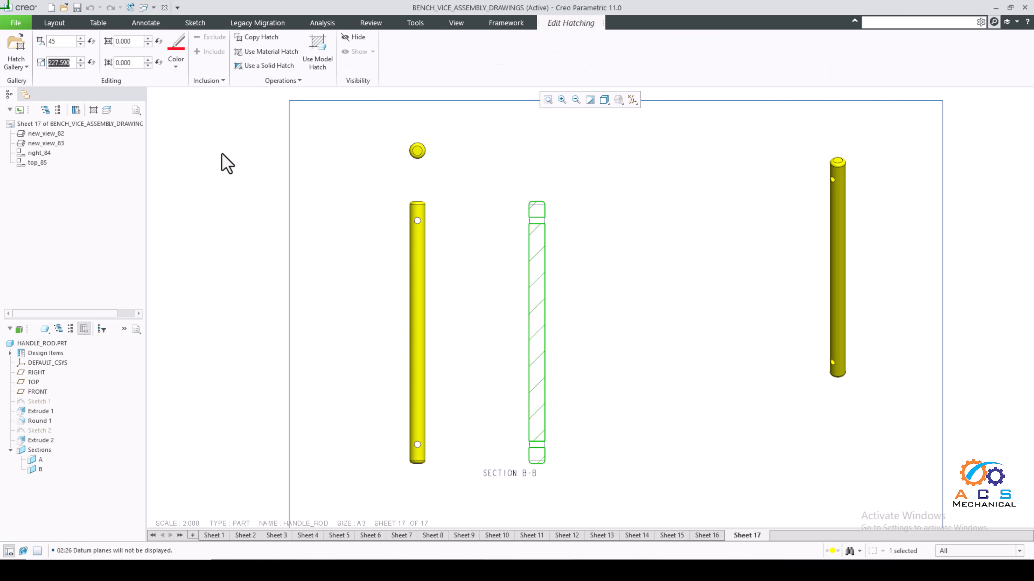
key("Return")
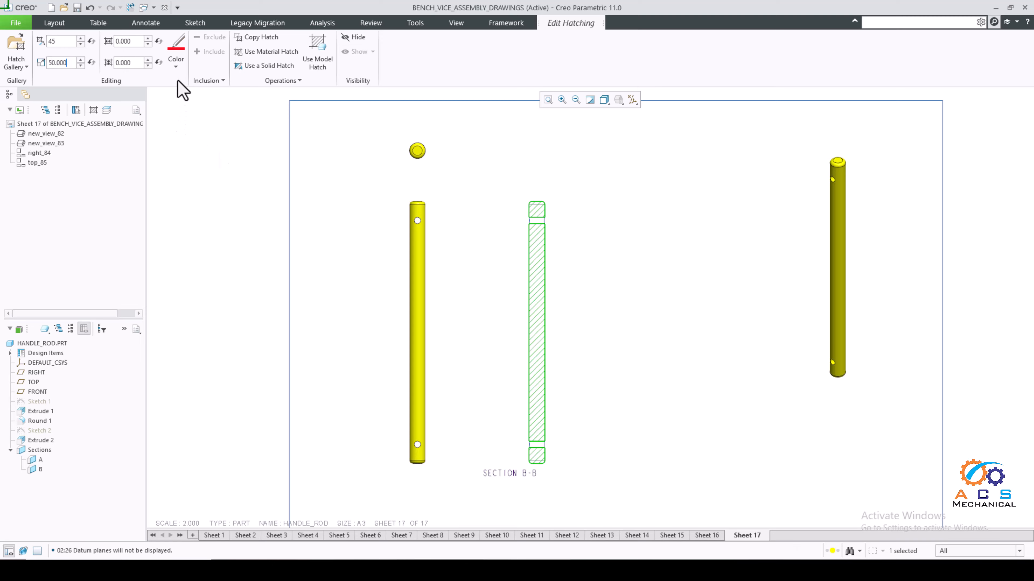
left_click(176, 66)
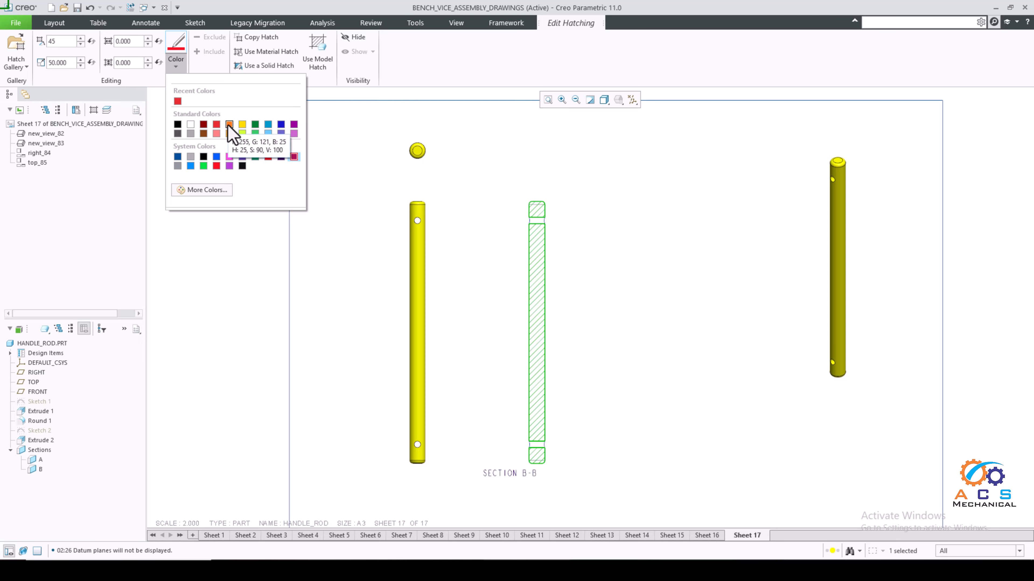
left_click(177, 101)
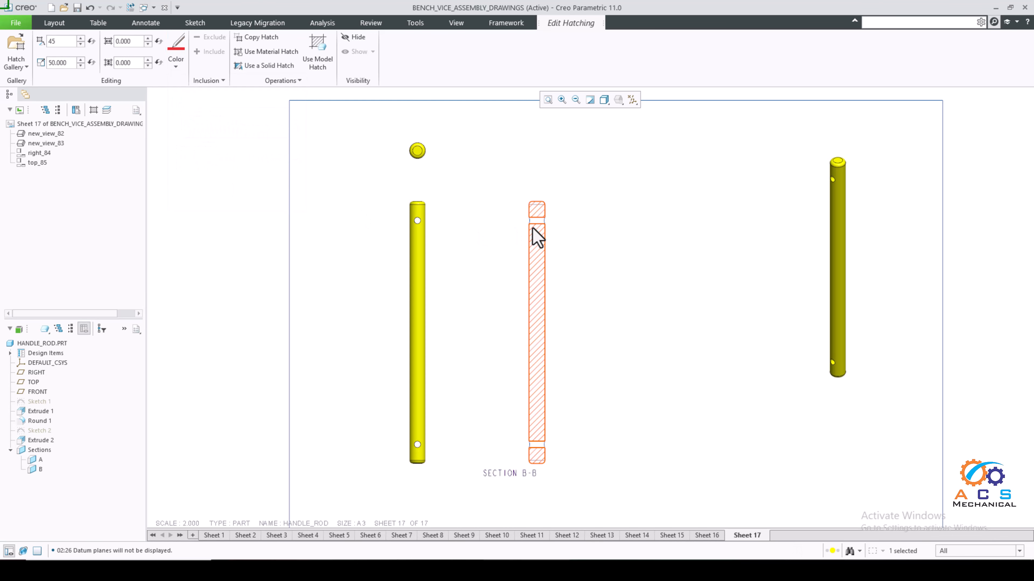
left_click(627, 311)
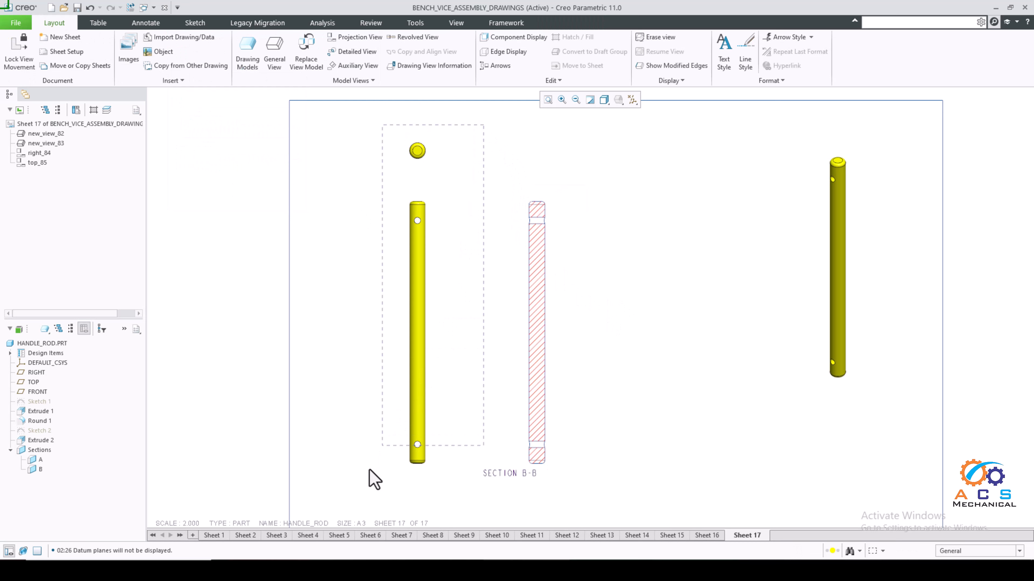
- Set the front and top views to the No Hidden display style with Solid tangent edges
left_click_drag(369, 471, 359, 487)
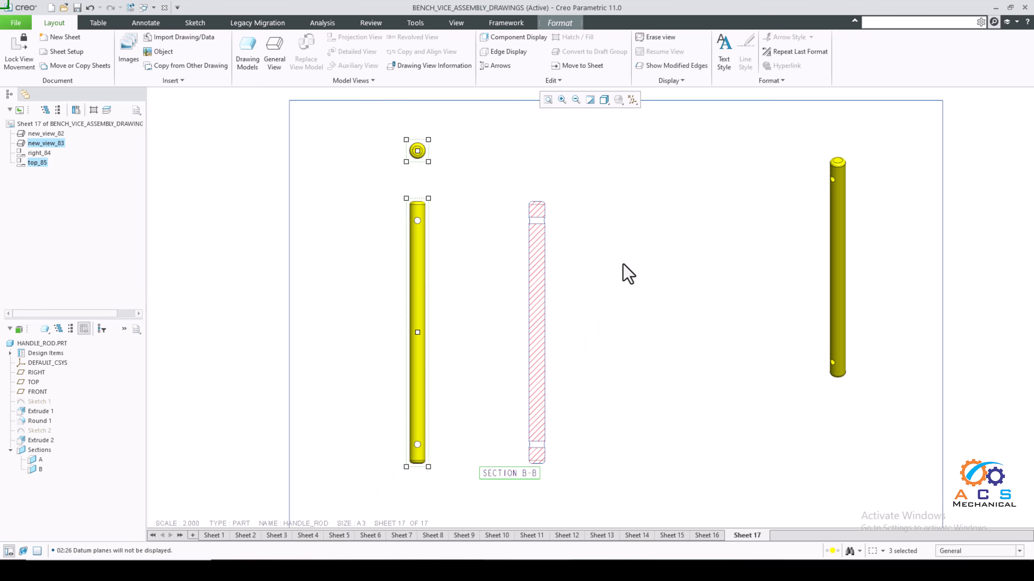
right_click(635, 301)
left_click(641, 256)
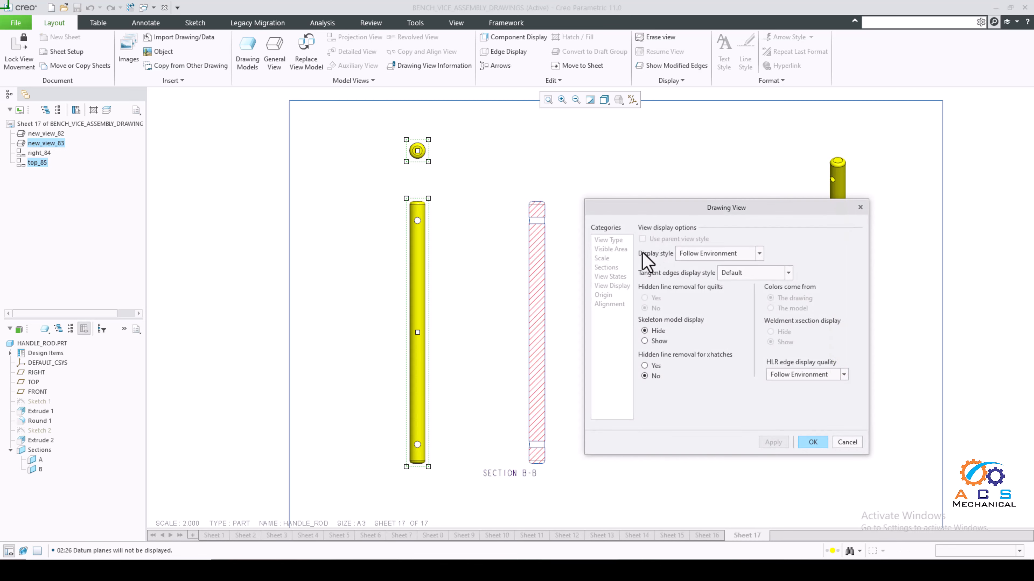
left_click_drag(661, 210, 670, 199)
left_click(732, 246)
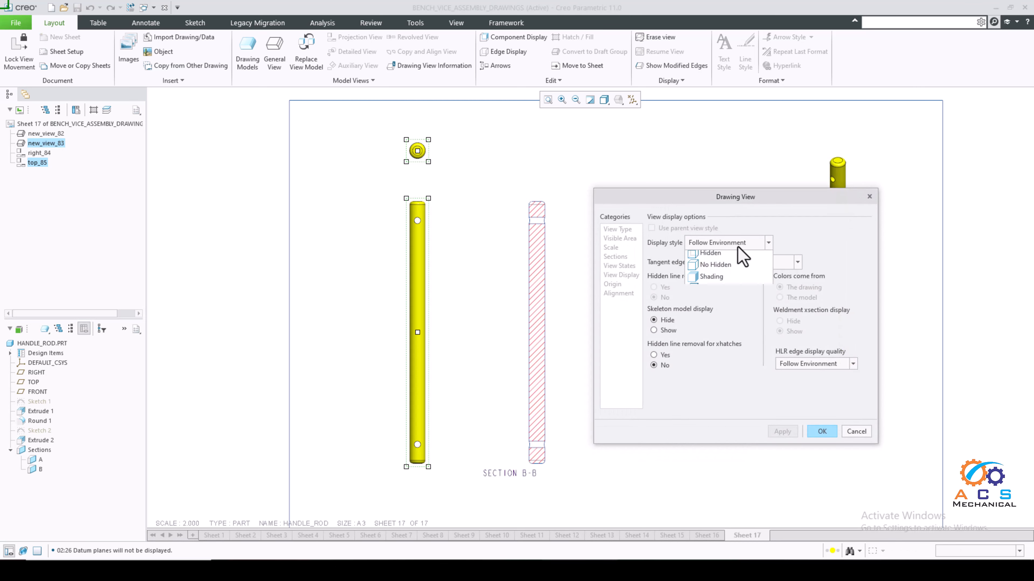
left_click(729, 294)
left_click(761, 263)
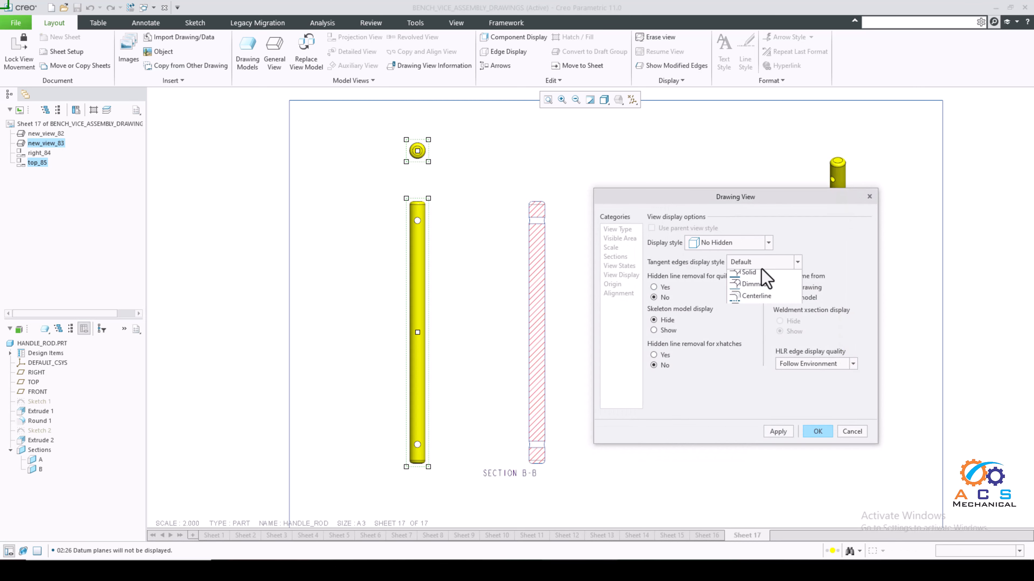
left_click(744, 302)
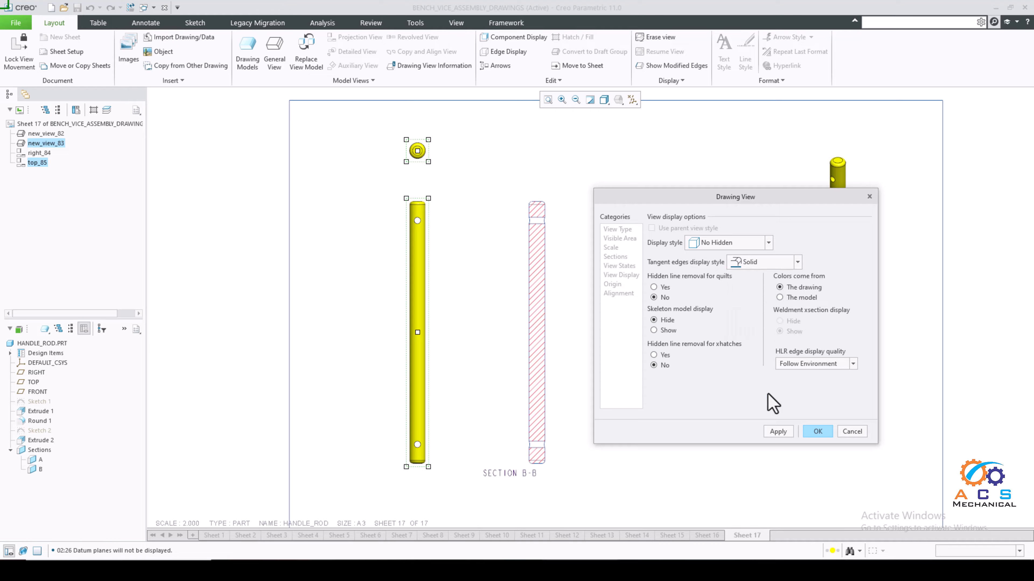
left_click(777, 431)
left_click(819, 431)
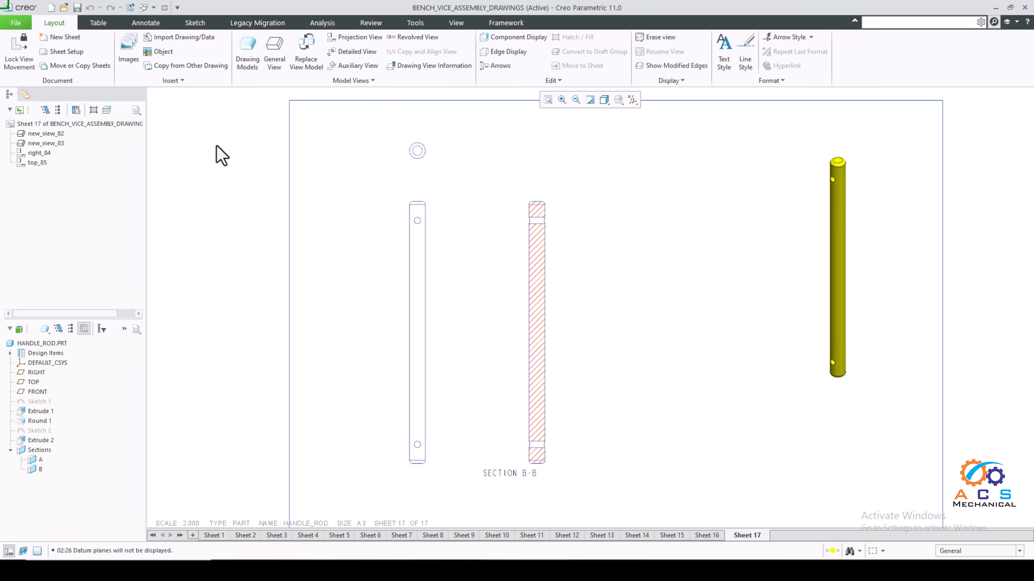
- Start showing model annotations for datums and limit the annotation type to Axes
left_click(148, 27)
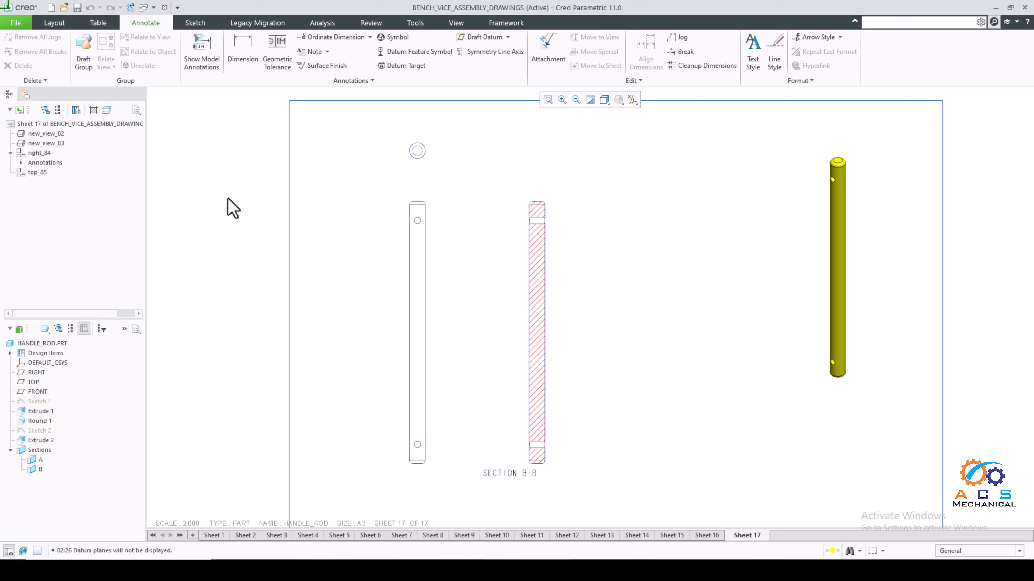
left_click(204, 61)
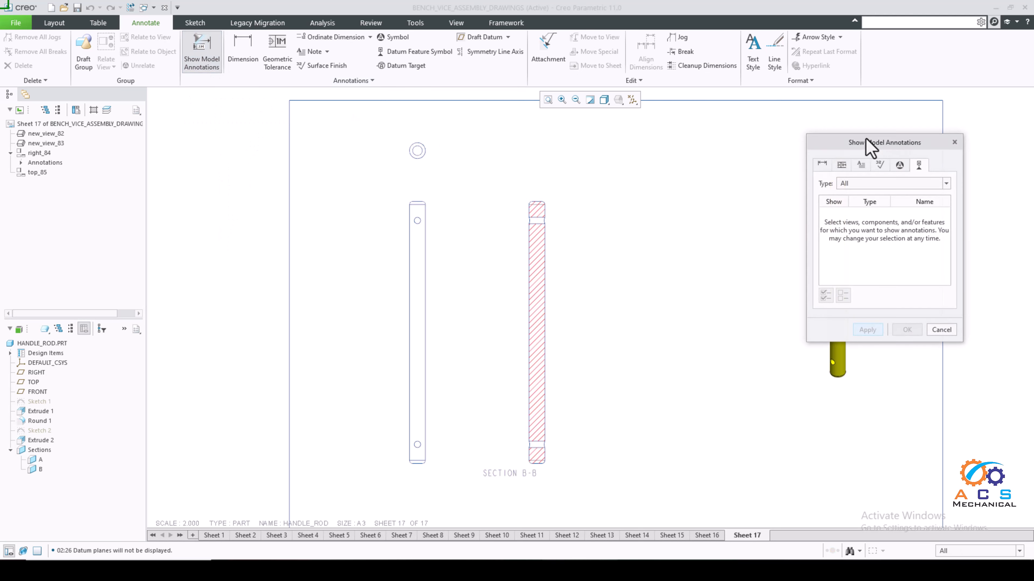
left_click_drag(866, 142, 721, 146)
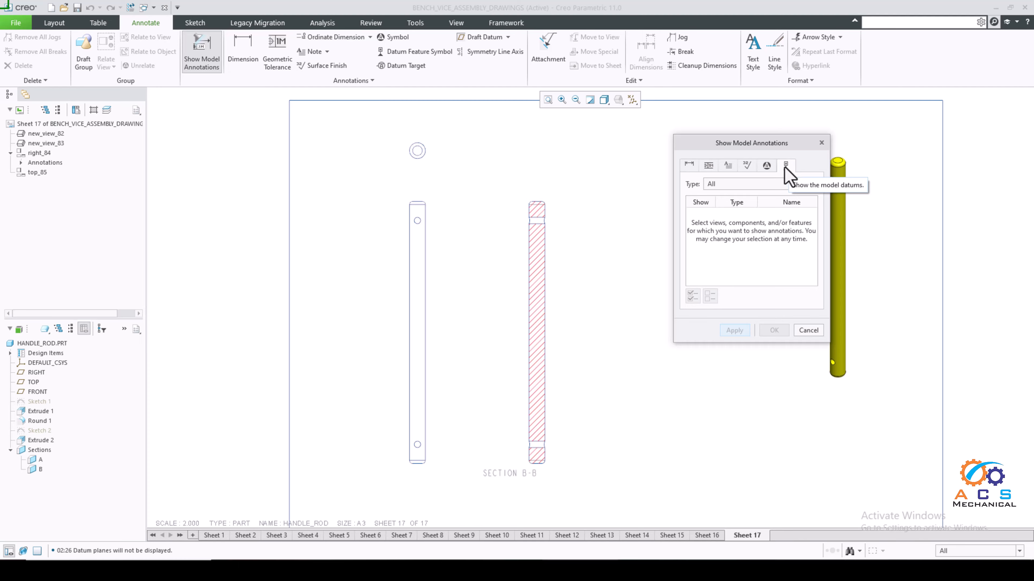
left_click(786, 165)
left_click(738, 184)
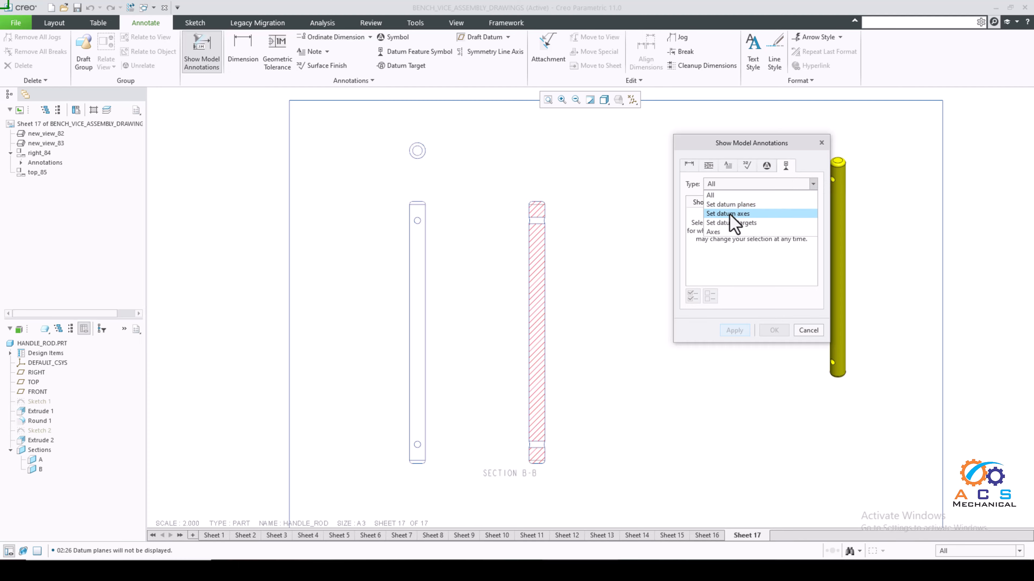
left_click(725, 232)
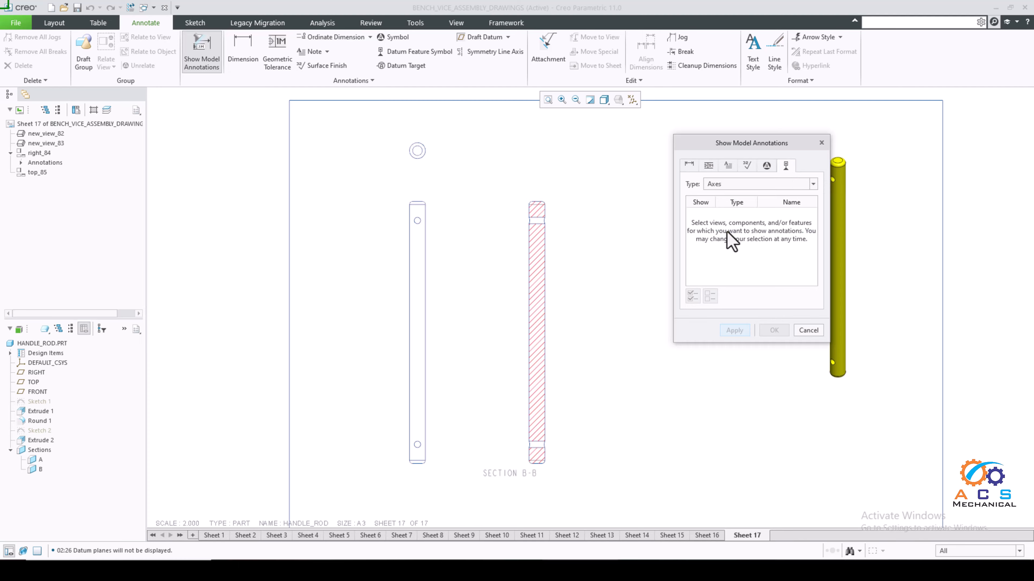
- Show the rod's centre axis A_1 in the top view and apply it
left_click(422, 163)
scroll(426, 148, "up", 5)
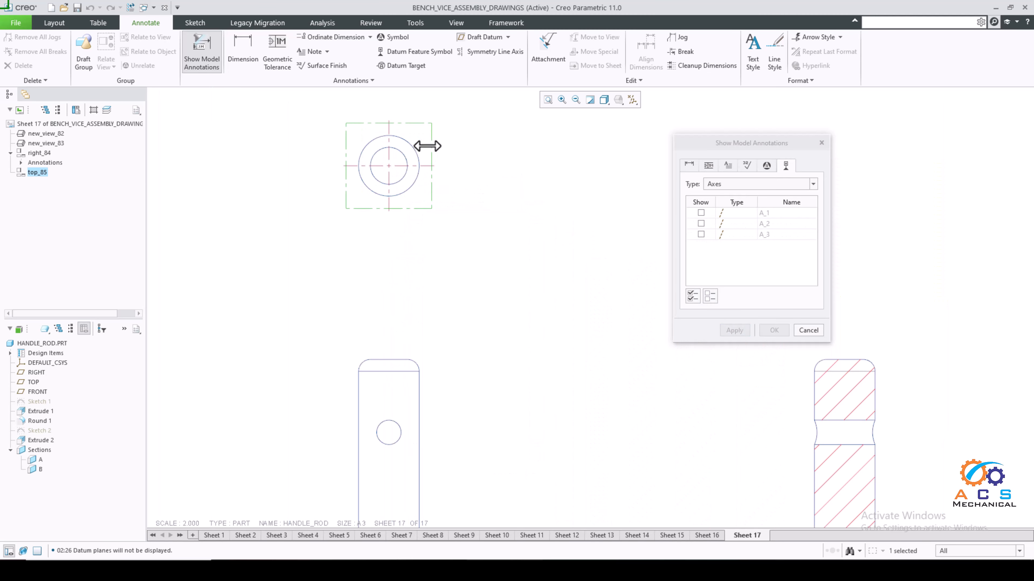
left_click(394, 167)
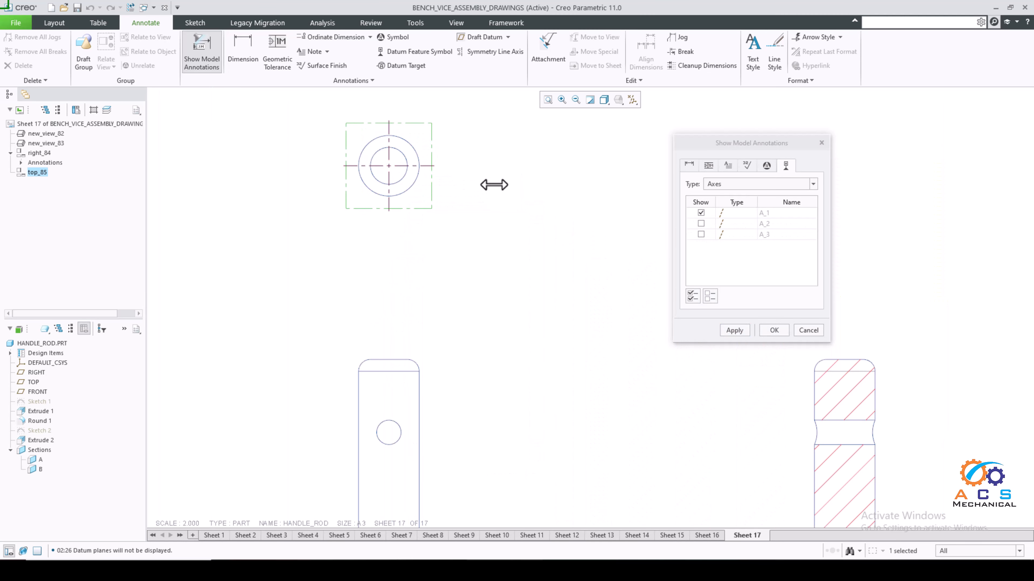
scroll(493, 184, "down", 3)
left_click(738, 330)
scroll(565, 277, "down", 4)
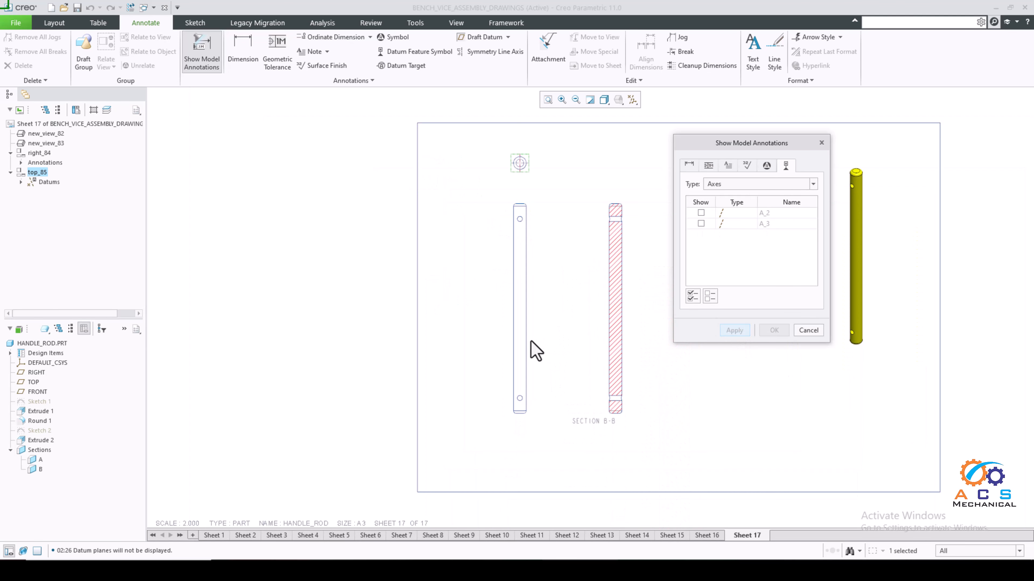
- Show the rod's lengthwise axis and both cross-hole axes in the front view and apply them
left_click(528, 342)
scroll(532, 219, "up", 5)
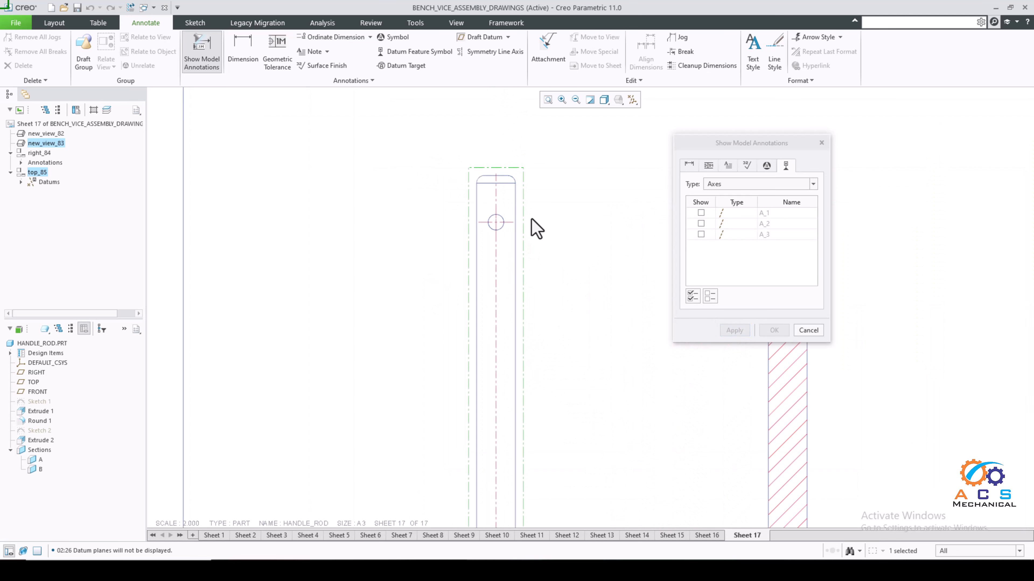
scroll(537, 228, "up", 1)
left_click(485, 192)
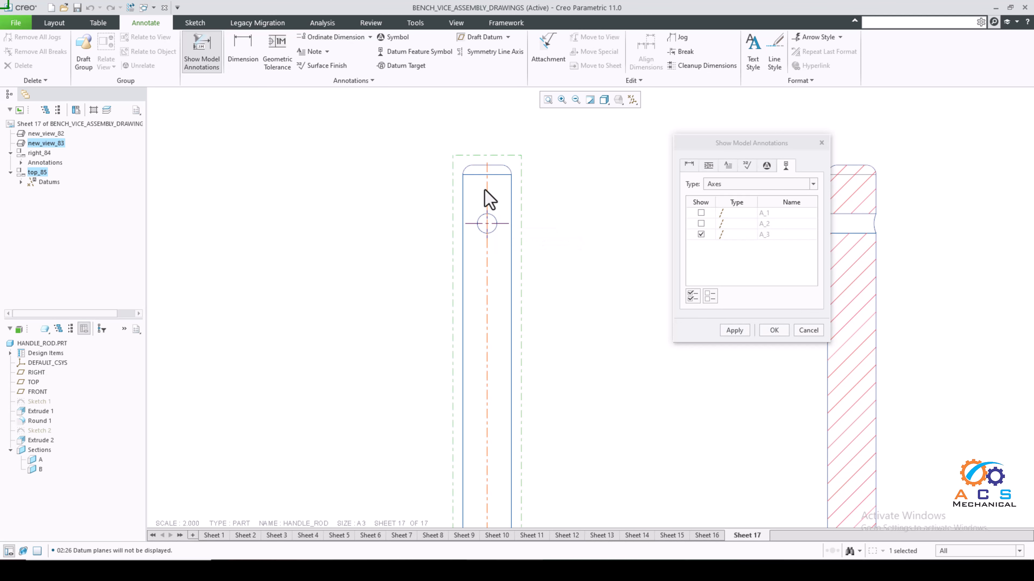
scroll(445, 198, "down", 5)
left_click(454, 377)
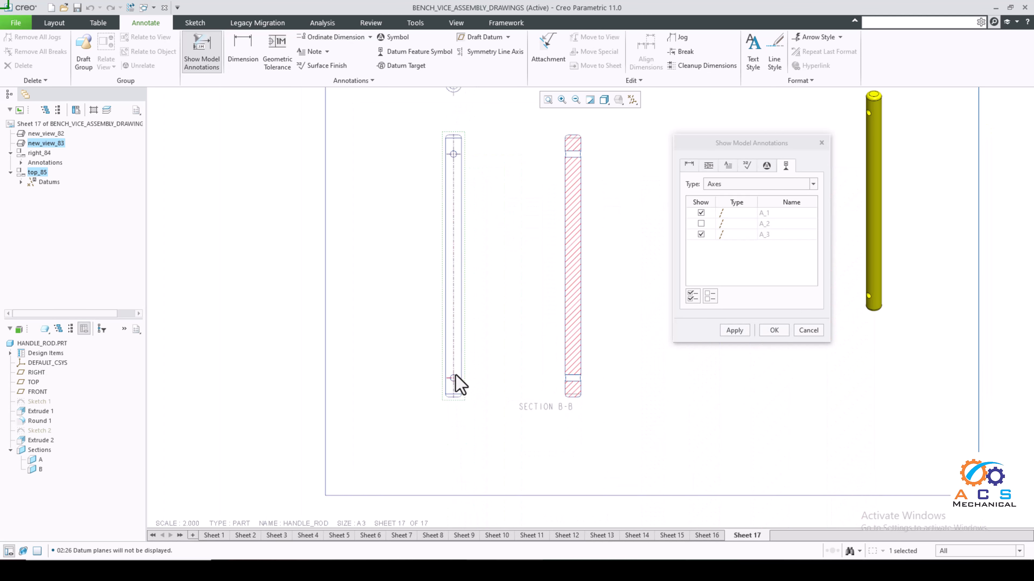
scroll(456, 376, "up", 5)
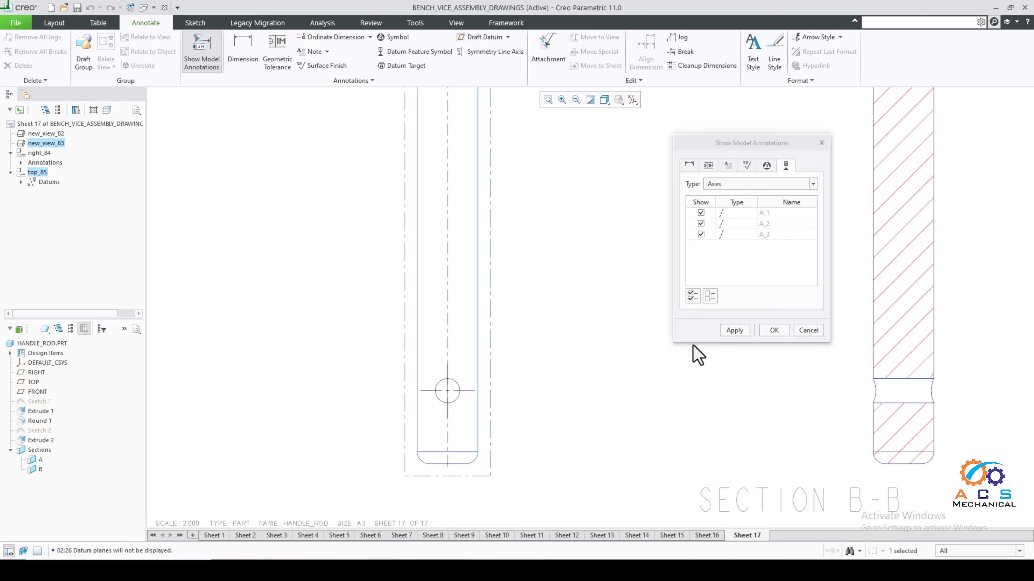
left_click(732, 330)
- Show the lengthwise axis and both cross-hole axes in section view B-B, apply them and finish showing annotations
scroll(578, 338, "down", 5)
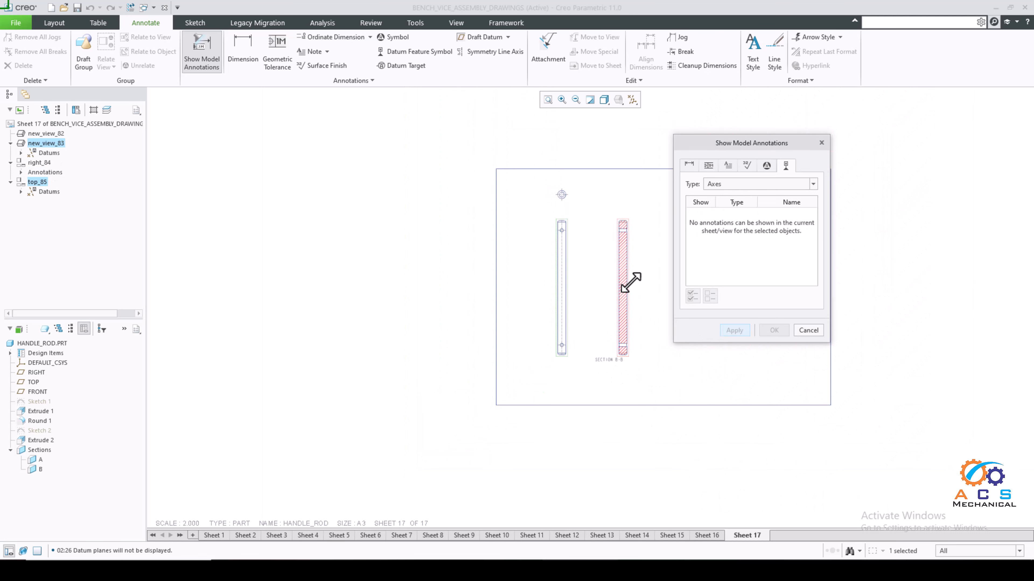
scroll(630, 280, "up", 8)
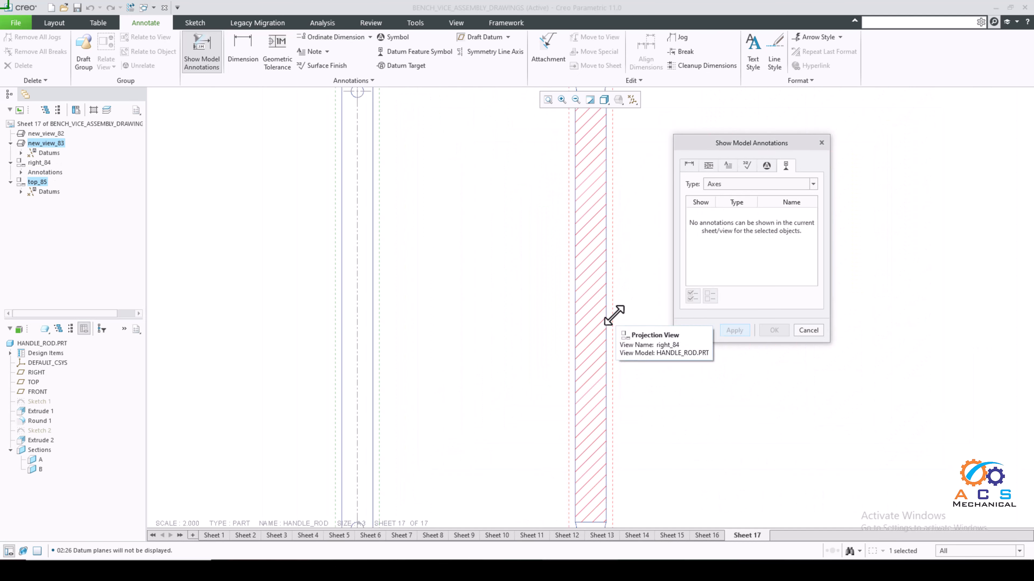
left_click(614, 316)
scroll(487, 323, "down", 3)
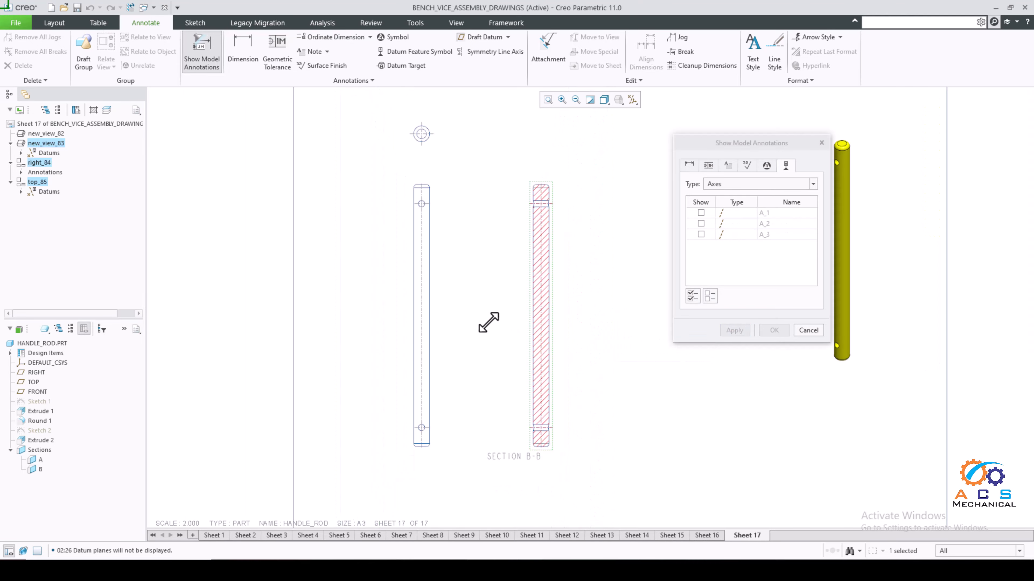
scroll(566, 219, "up", 5)
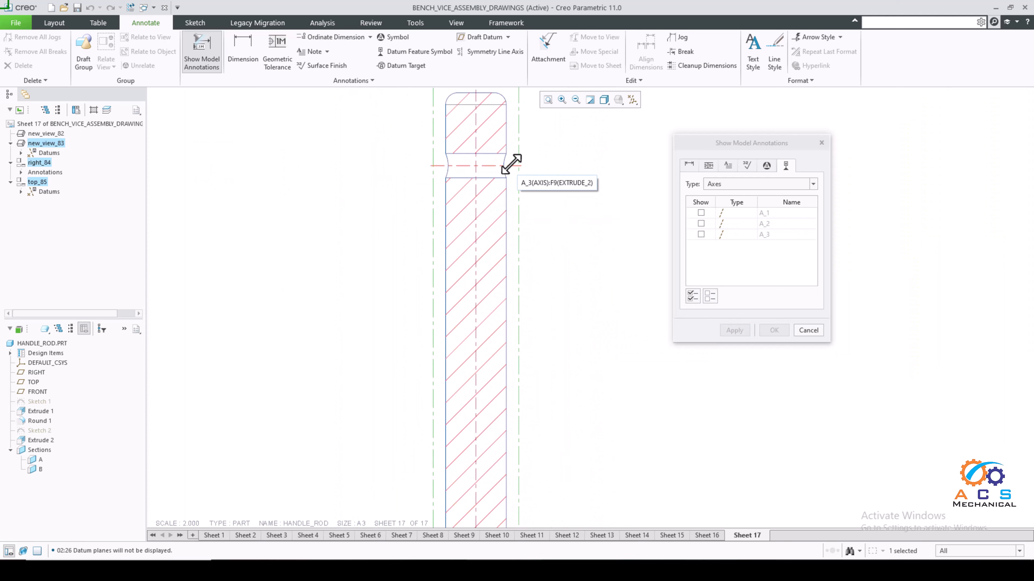
left_click(480, 165)
left_click(474, 158)
scroll(582, 195, "down", 4)
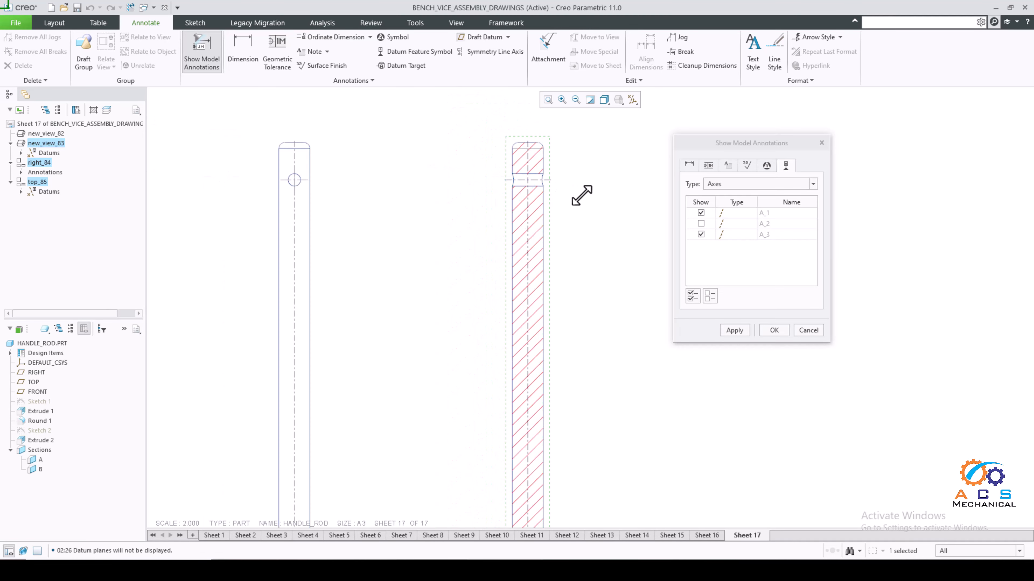
scroll(576, 337, "up", 5)
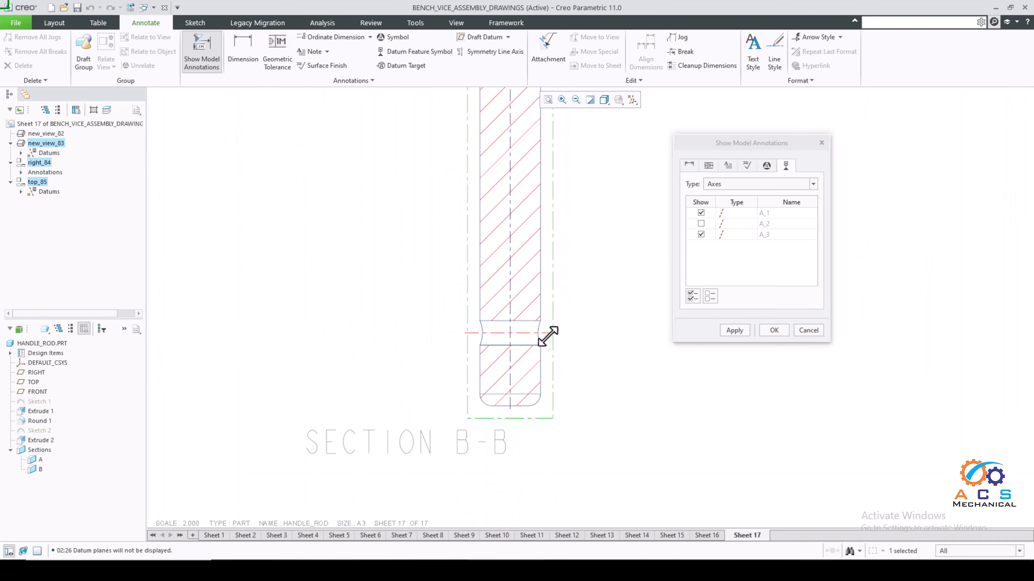
left_click(547, 332)
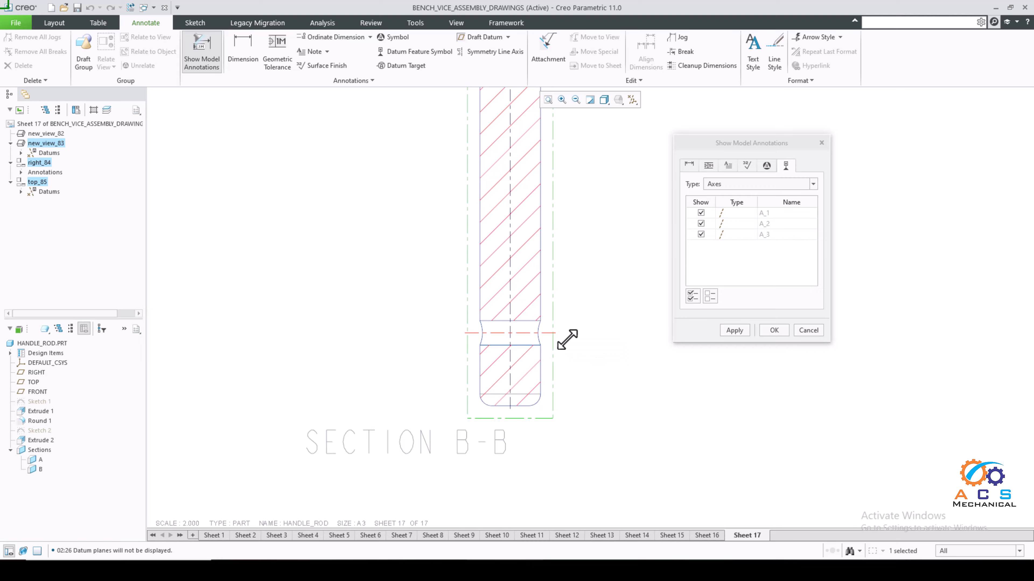
left_click(735, 331)
left_click(809, 330)
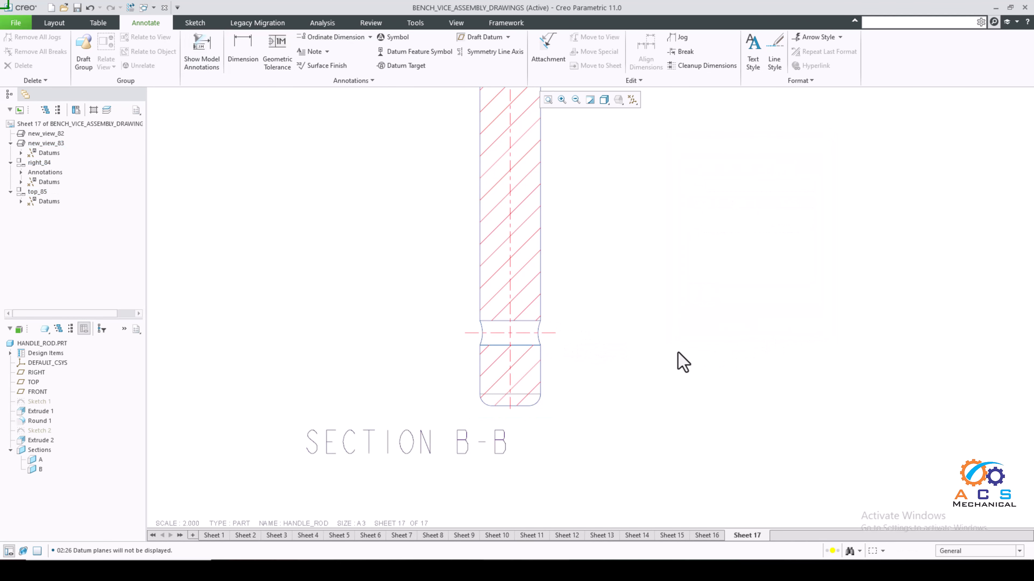
- Add a diameter dimension to the outer circle of the top view, placed above and to its right
scroll(676, 360, "up", 6)
scroll(678, 291, "down", 2)
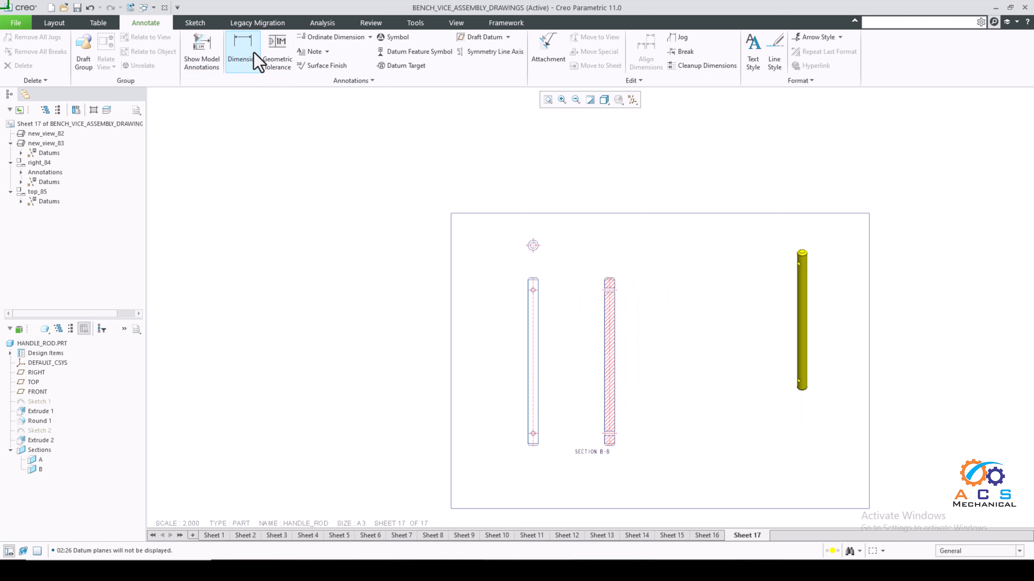
left_click(244, 55)
scroll(559, 251, "up", 8)
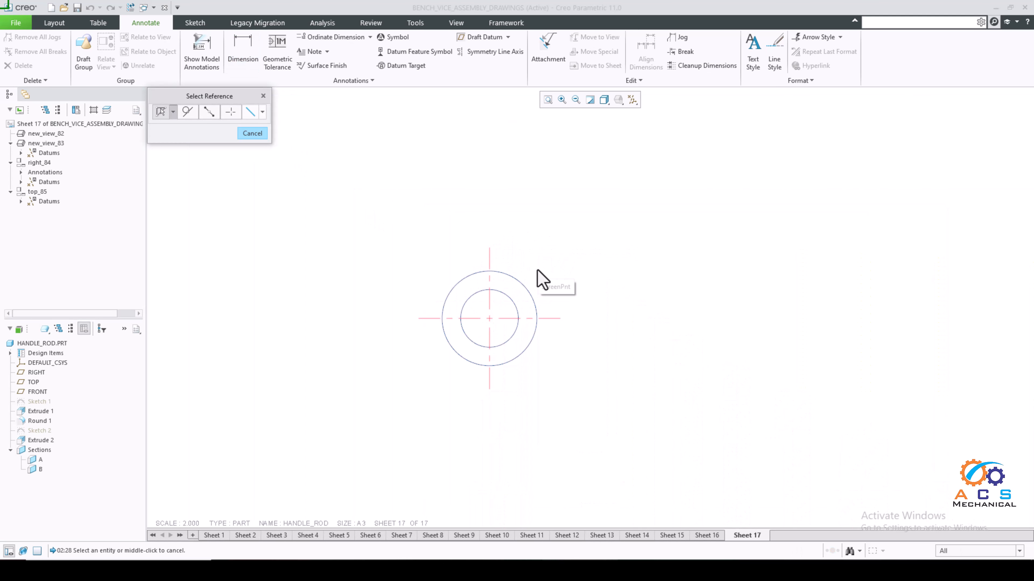
left_click(527, 287)
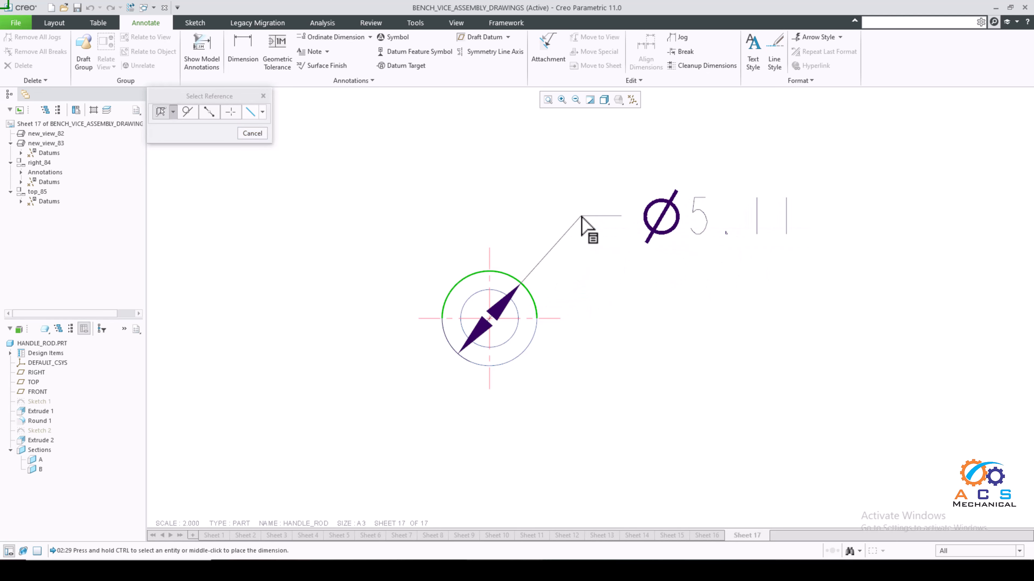
middle_click(582, 218)
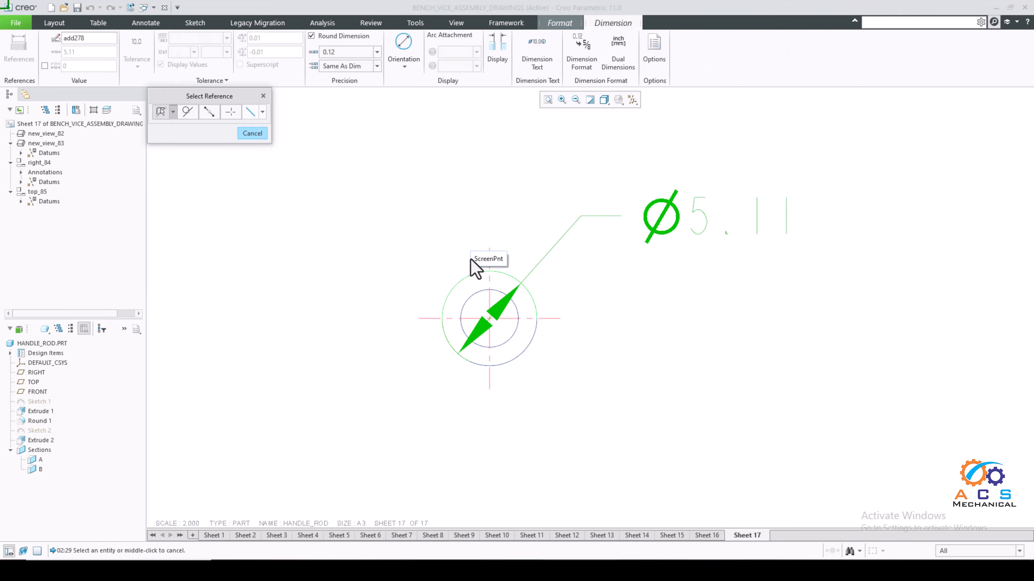
- Add a diameter dimension to the inner circle of the top view, placed above and to its left
left_click(474, 298)
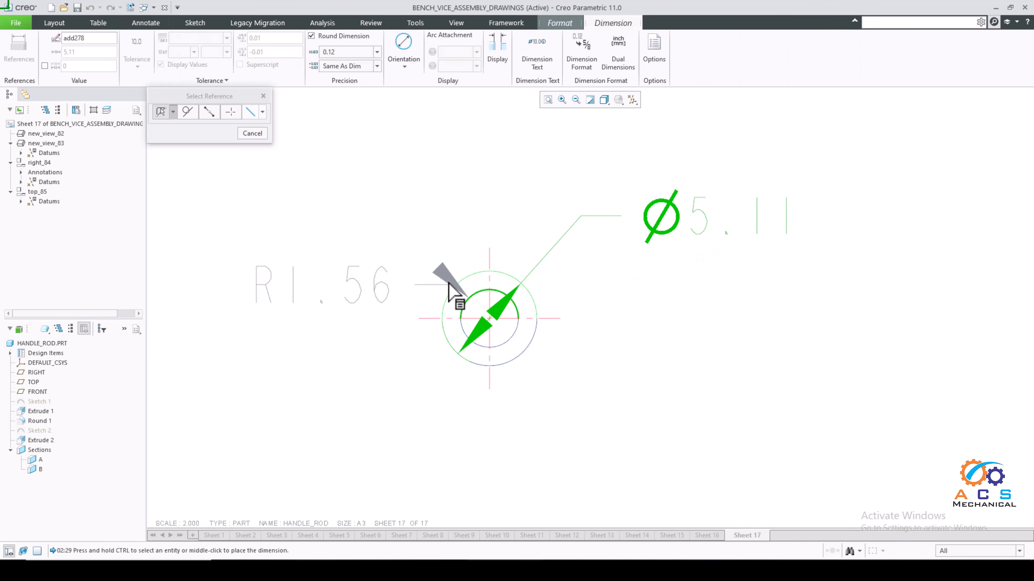
left_click(471, 297)
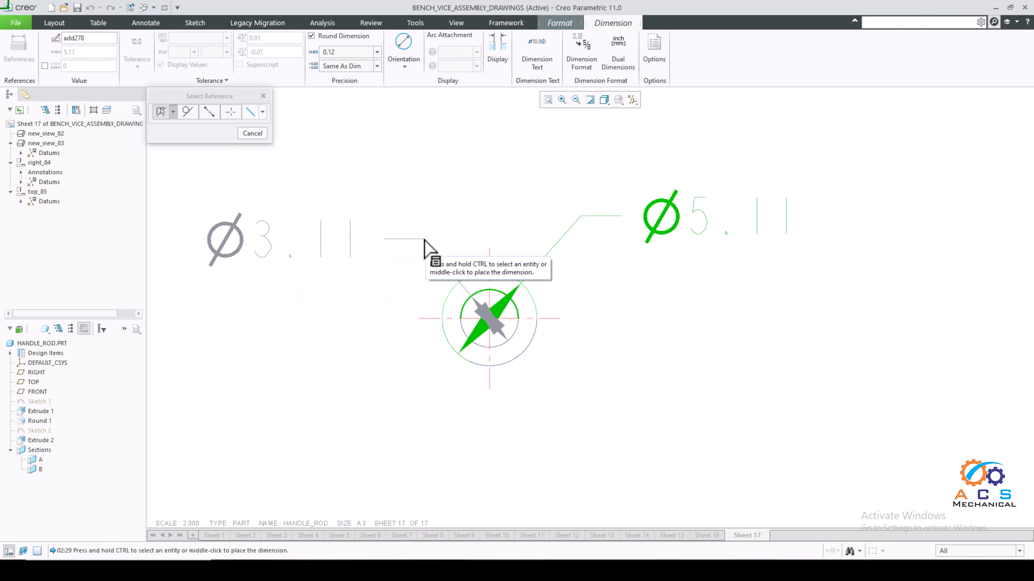
middle_click(428, 245)
- Dimension the rod's overall length in the front view from its top edge to its bottom edge, placed left of the rod
scroll(446, 223, "up", 5)
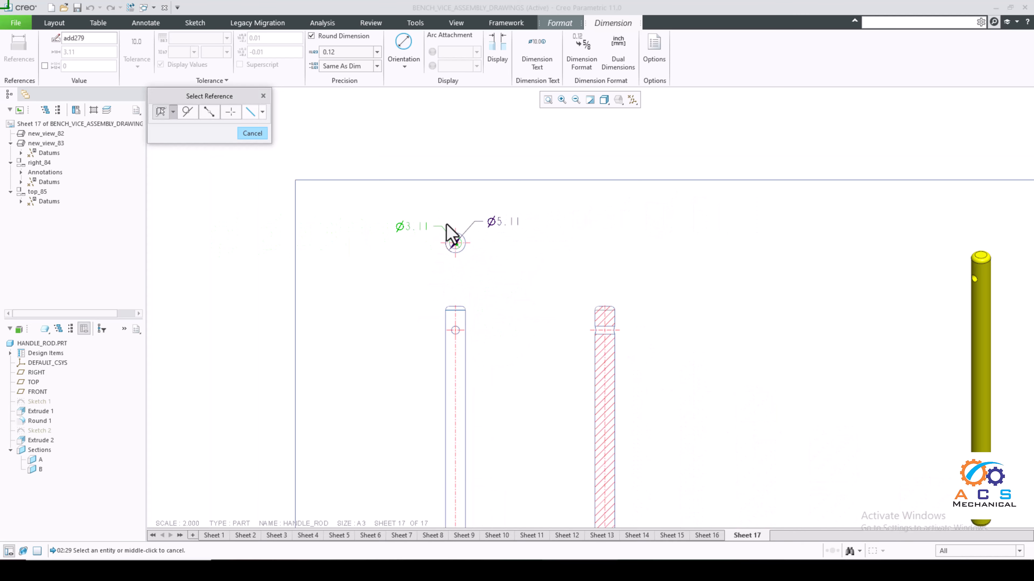
scroll(456, 320, "down", 5)
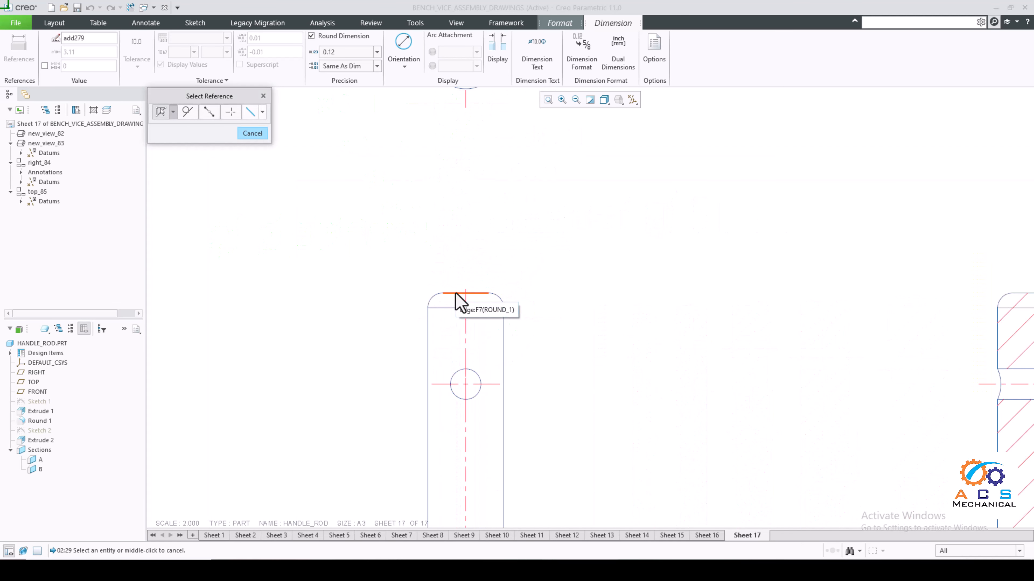
left_click(459, 304)
scroll(455, 224, "up", 5)
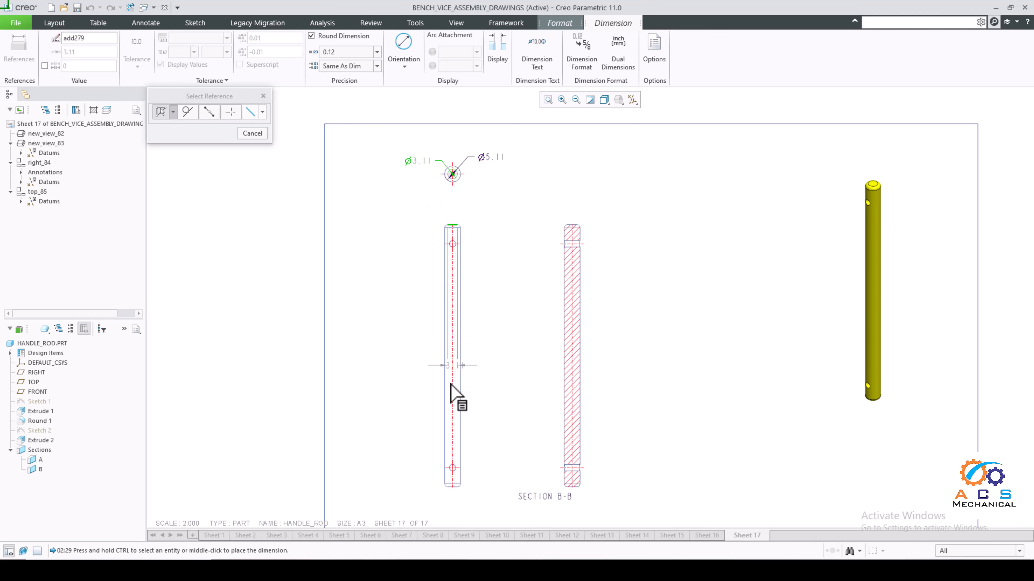
scroll(453, 486, "down", 5)
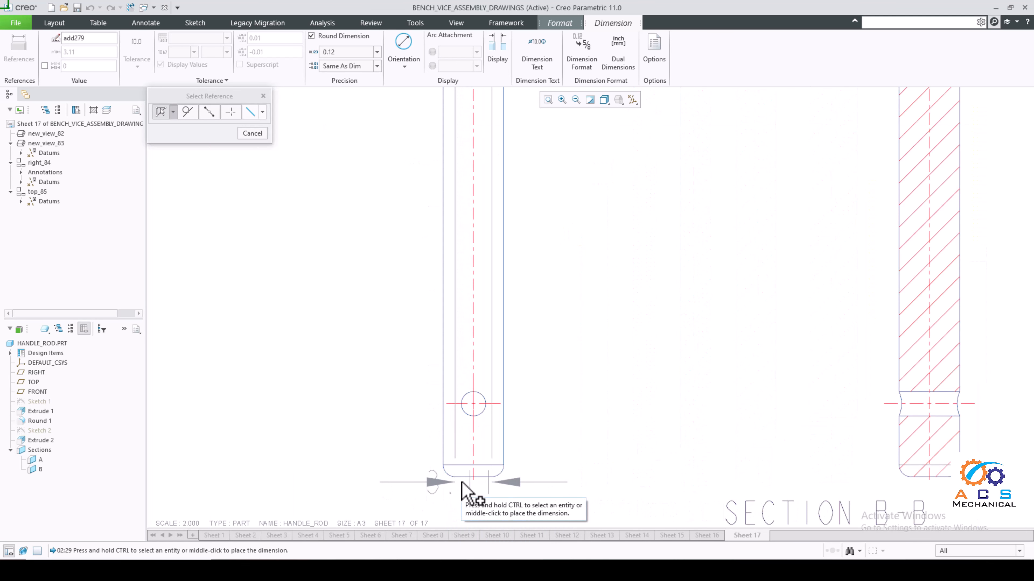
left_click(463, 480, "ctrl")
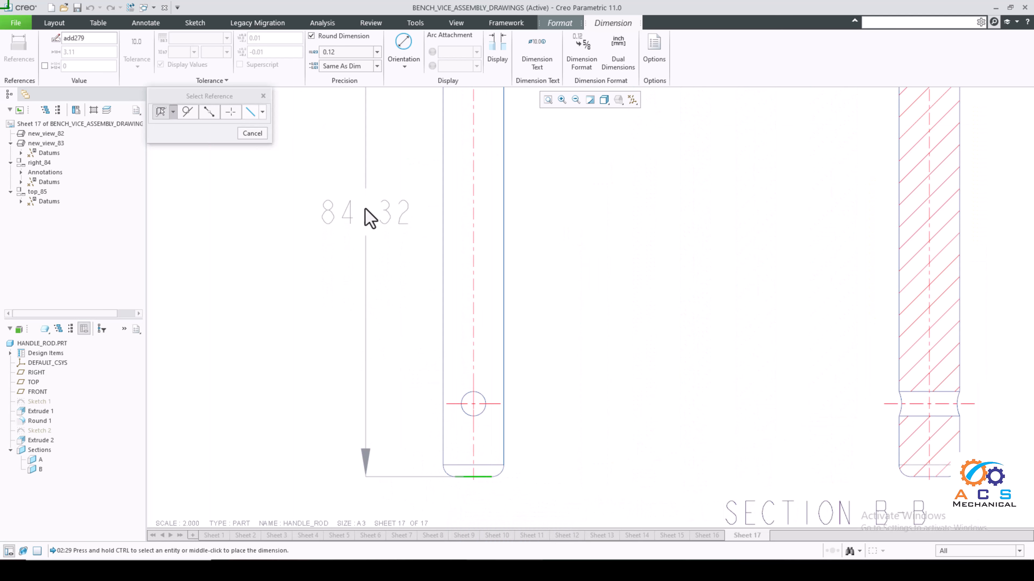
middle_click(368, 205)
- Add a diameter dimension to the lower cross hole in the front view, placed right of the rod
scroll(521, 411, "down", 3)
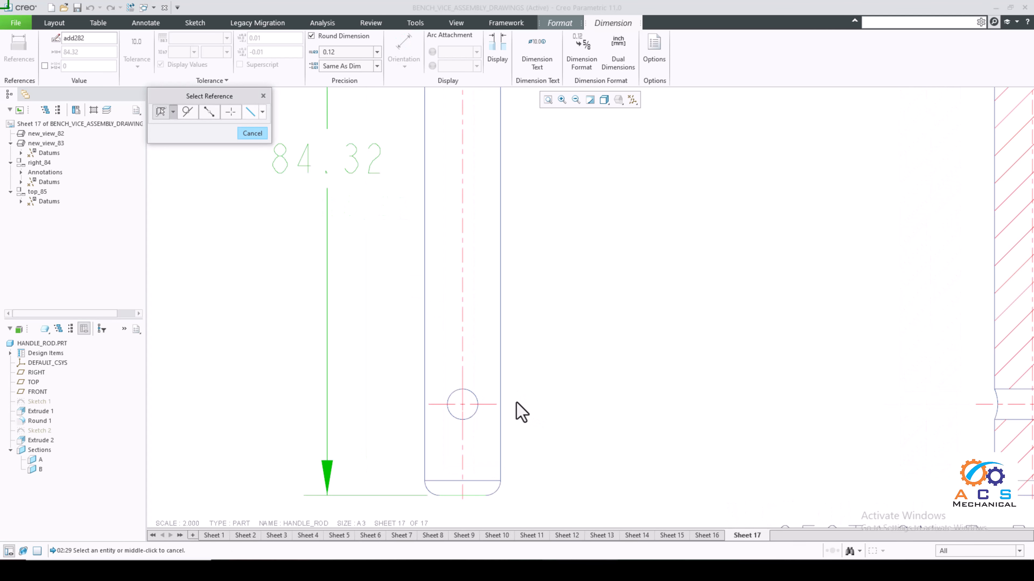
left_click(464, 391)
middle_click(529, 337)
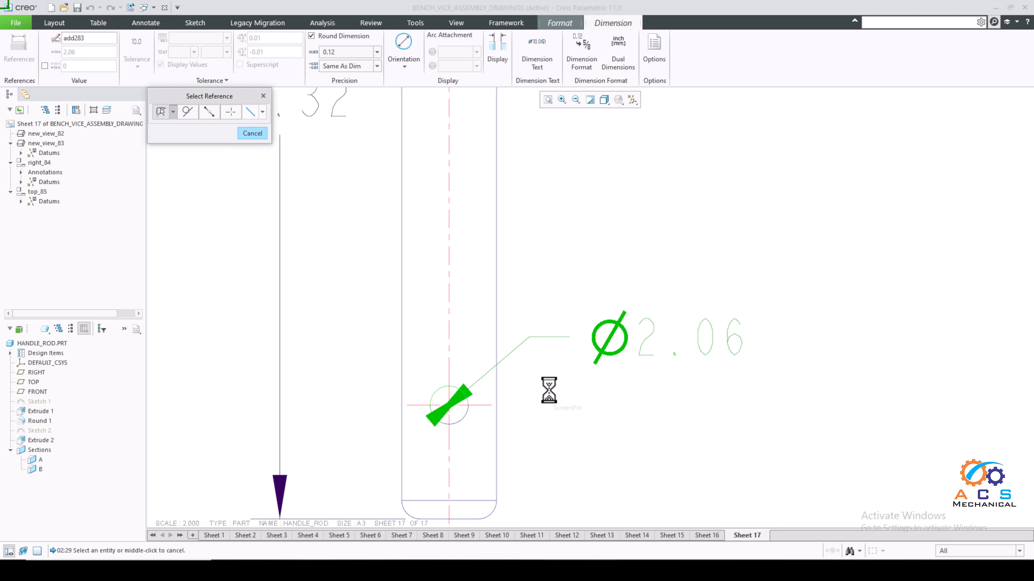
scroll(549, 390, "up", 3)
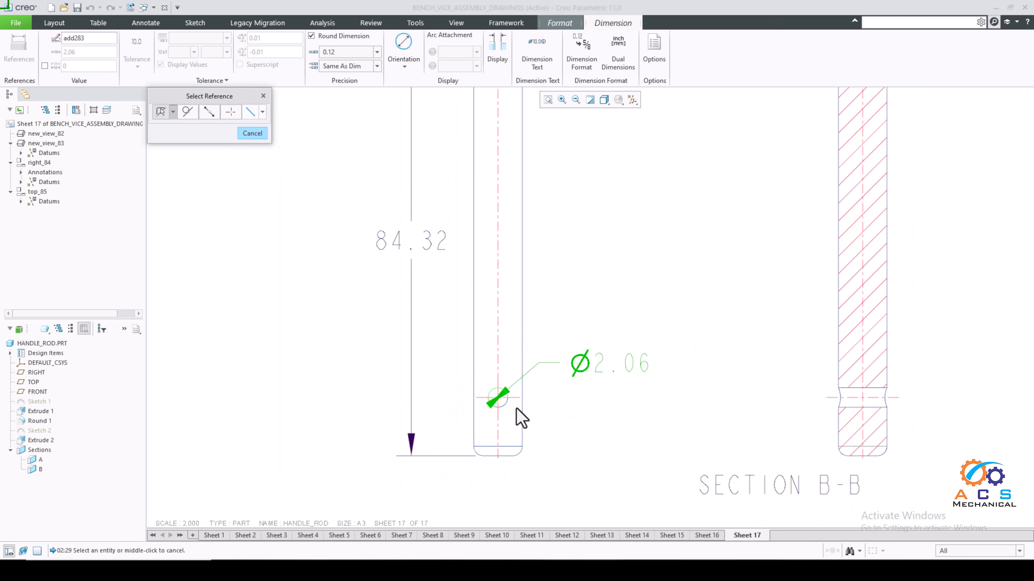
scroll(513, 408, "down", 2)
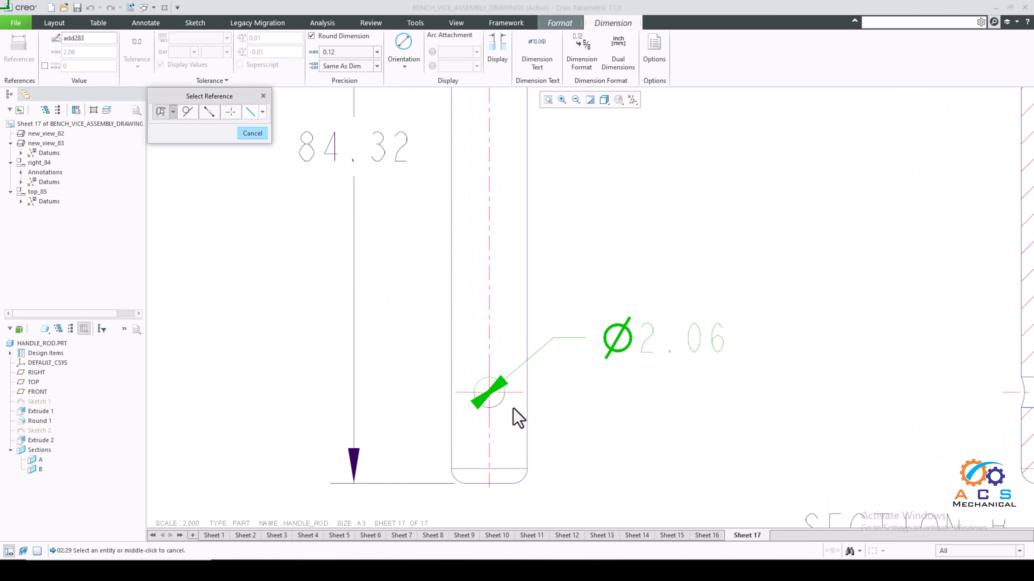
- Dimension the distance from the lower cross hole's axis to the rod's bottom edge in the front view, placed left of the rod
scroll(513, 408, "up", 1)
scroll(513, 408, "down", 1)
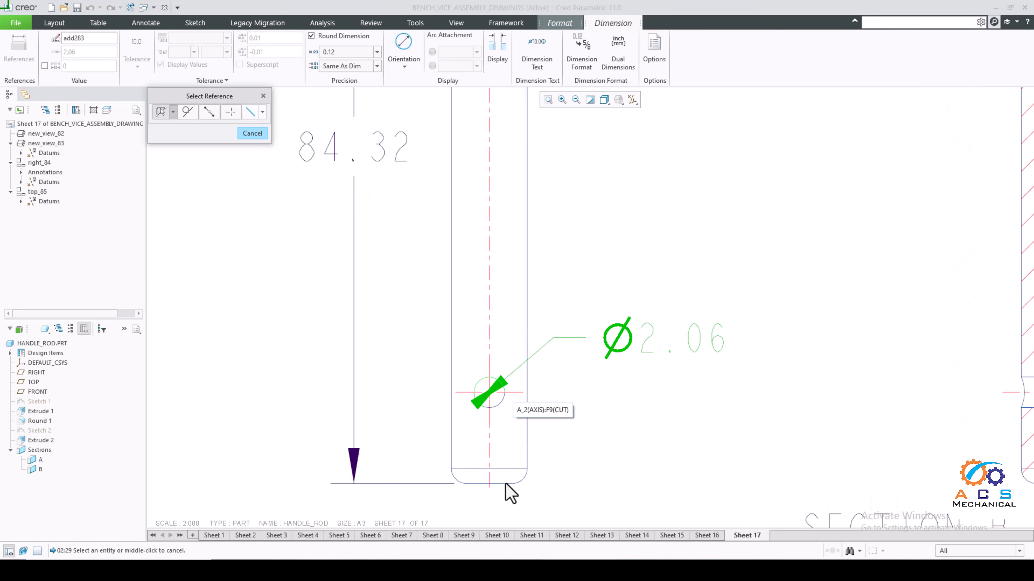
left_click(517, 398)
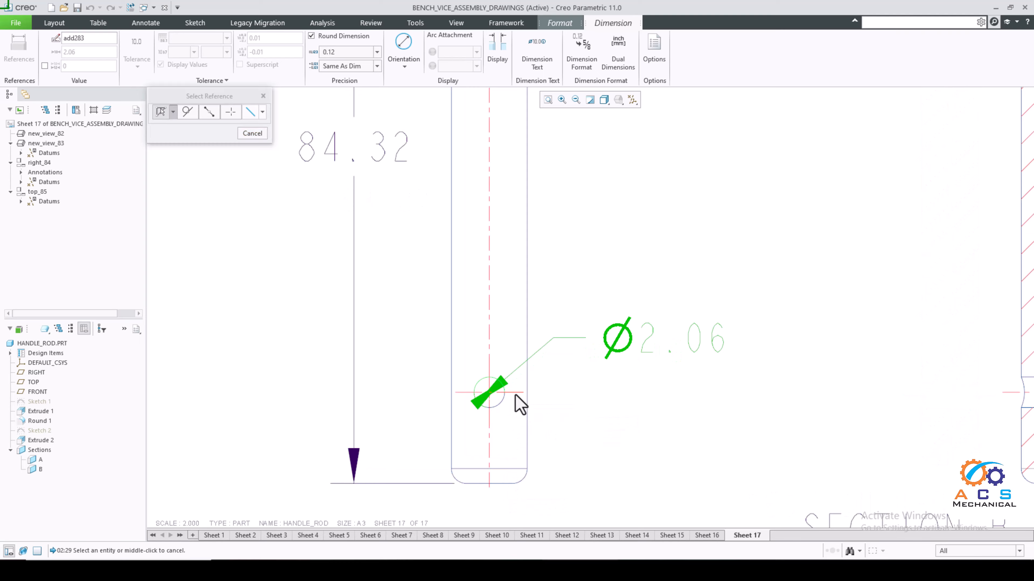
left_click(505, 485, "ctrl")
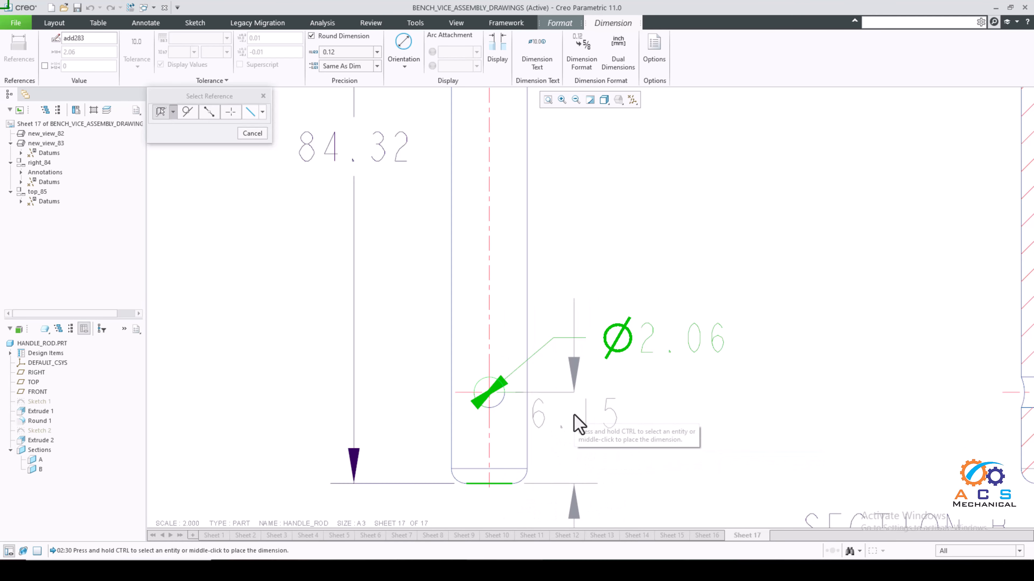
scroll(575, 422, "down", 2)
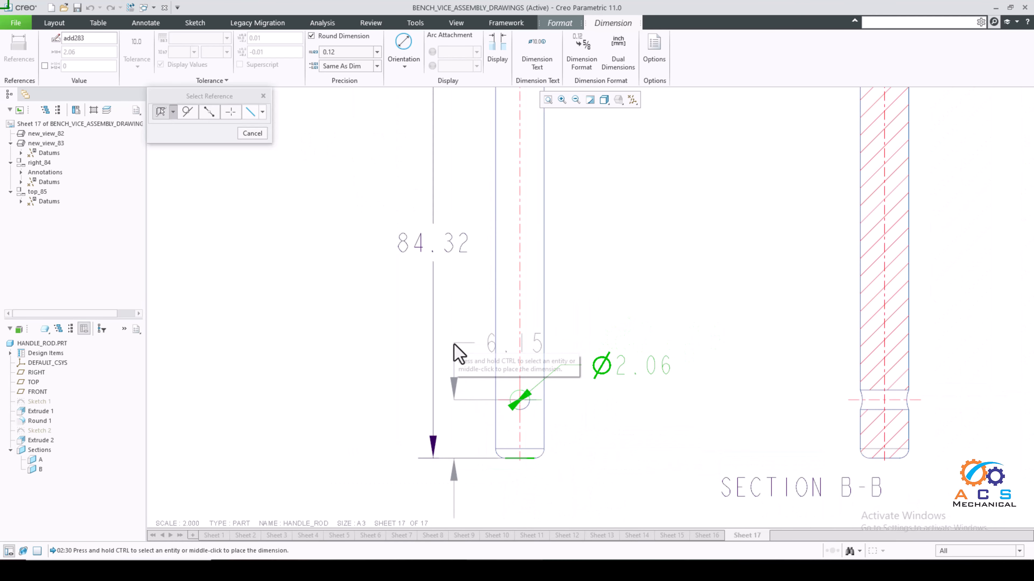
middle_click(463, 364)
- Dimension the rod's width between its side edges in the section B-B view, placed above and to the left of its upper end
scroll(488, 407, "down", 4)
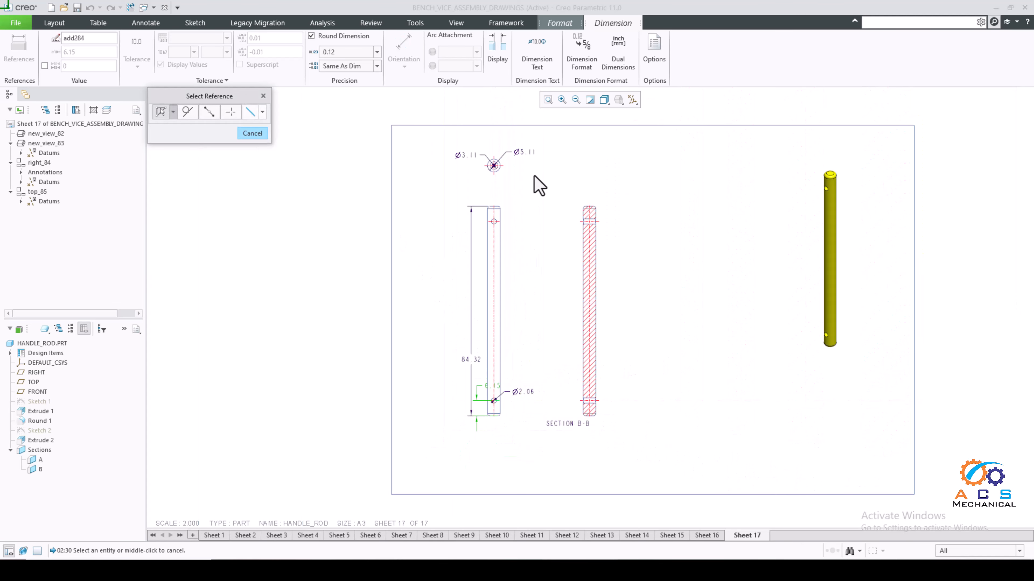
scroll(590, 222, "up", 3)
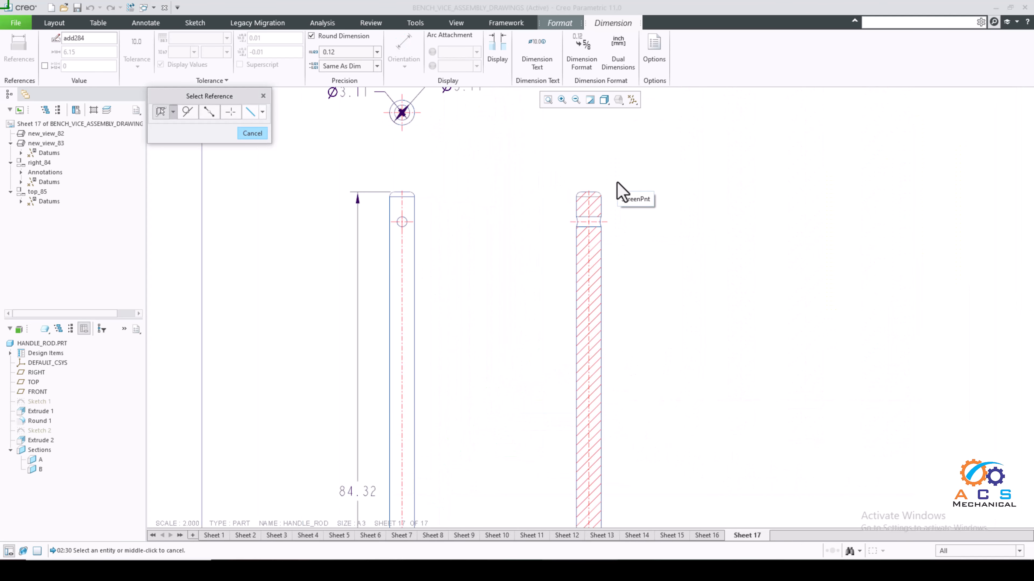
scroll(616, 183, "up", 2)
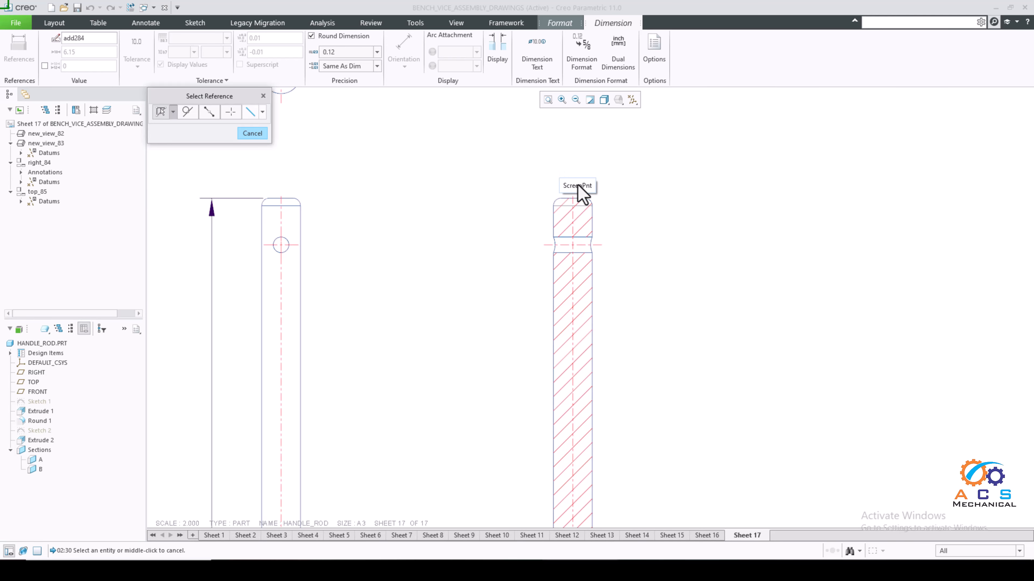
scroll(580, 193, "up", 2)
left_click(540, 227)
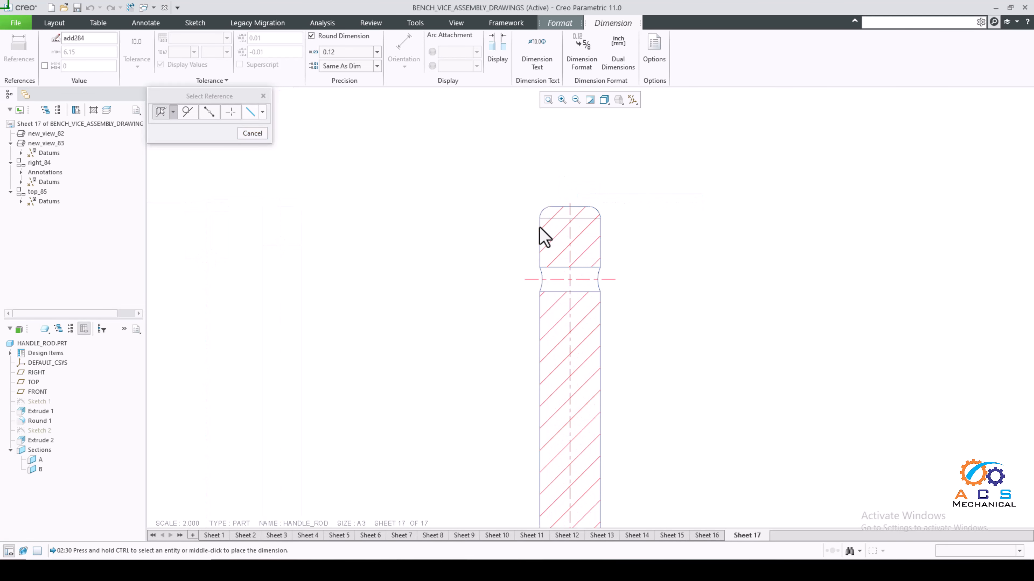
left_click(600, 244, "ctrl")
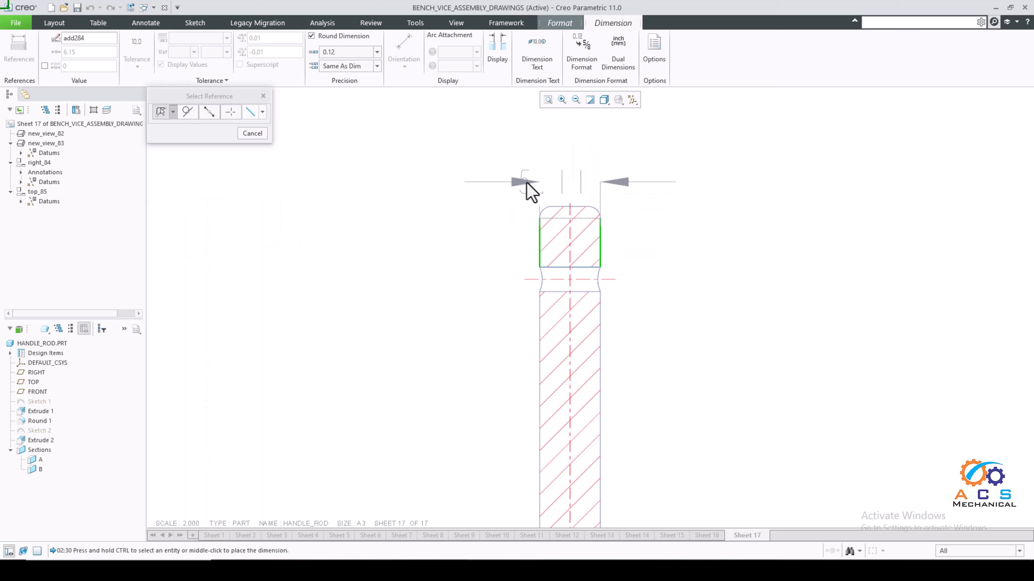
middle_click(498, 183)
- Add a radius dimension to the lower-right rounded corner of the section B-B view, placed to its right, and finish dimensioning
scroll(565, 189, "down", 3)
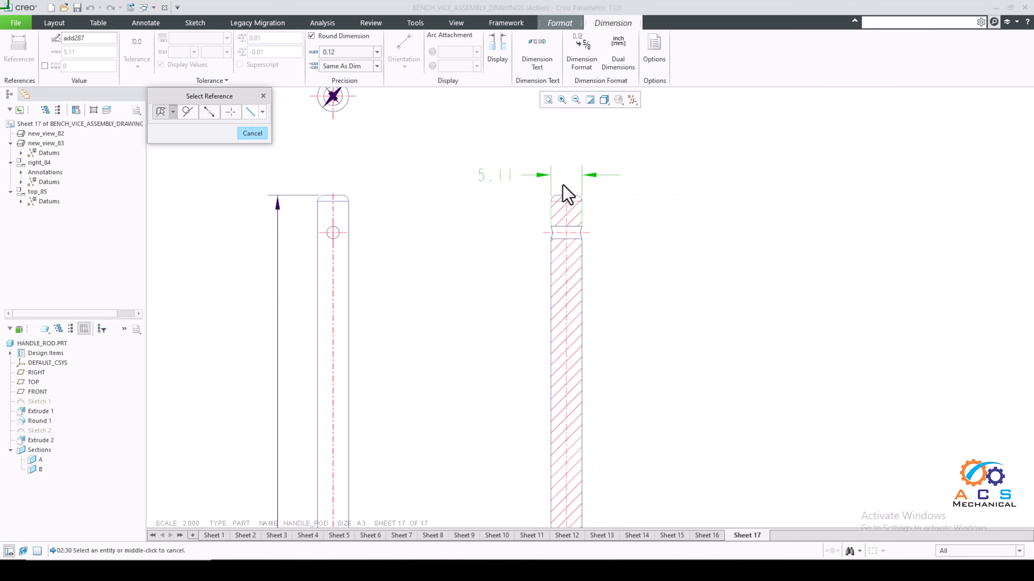
scroll(568, 195, "down", 4)
scroll(570, 393, "up", 4)
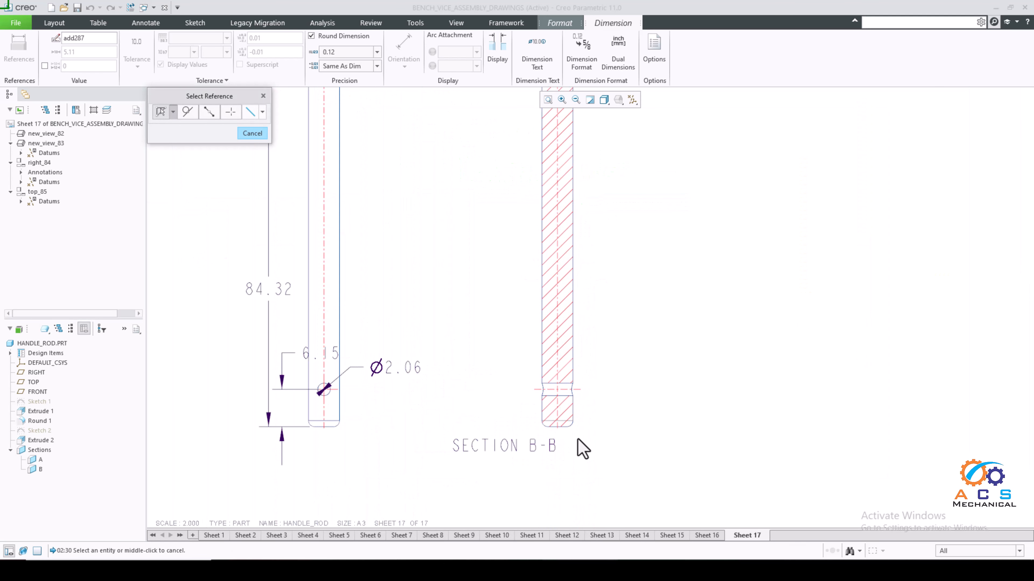
scroll(583, 448, "up", 5)
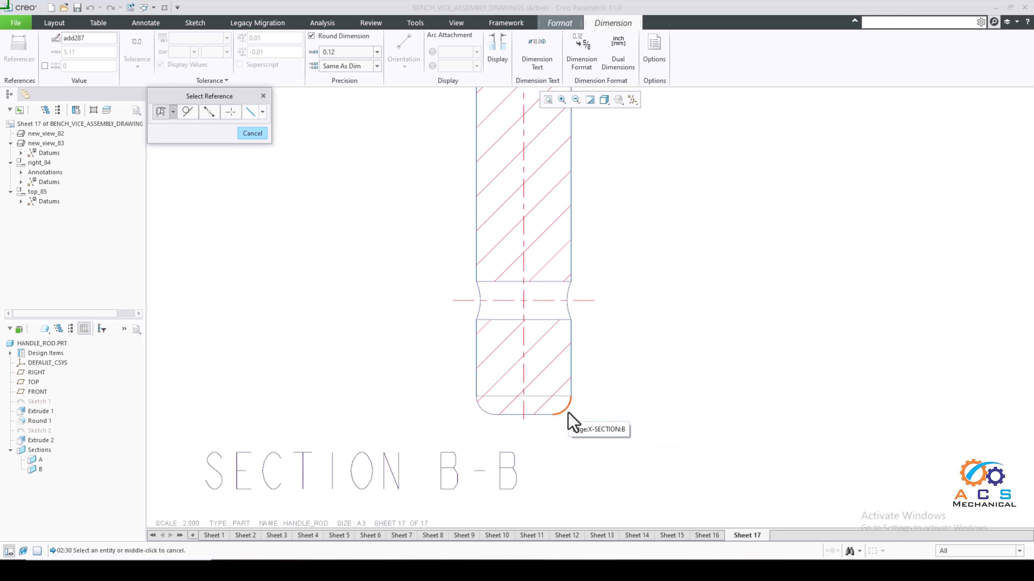
left_click(570, 420)
middle_click(642, 440)
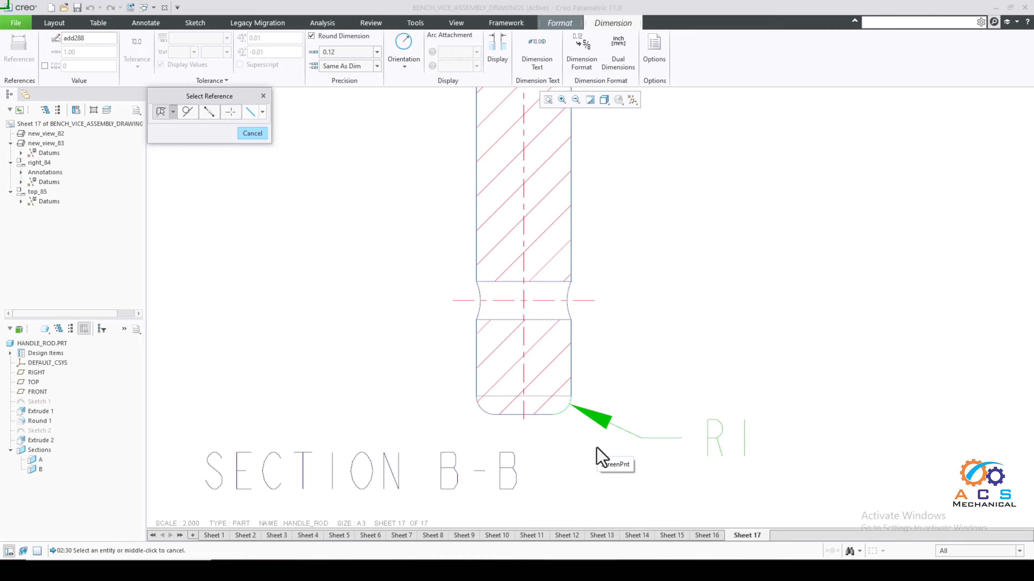
scroll(597, 448, "down", 6)
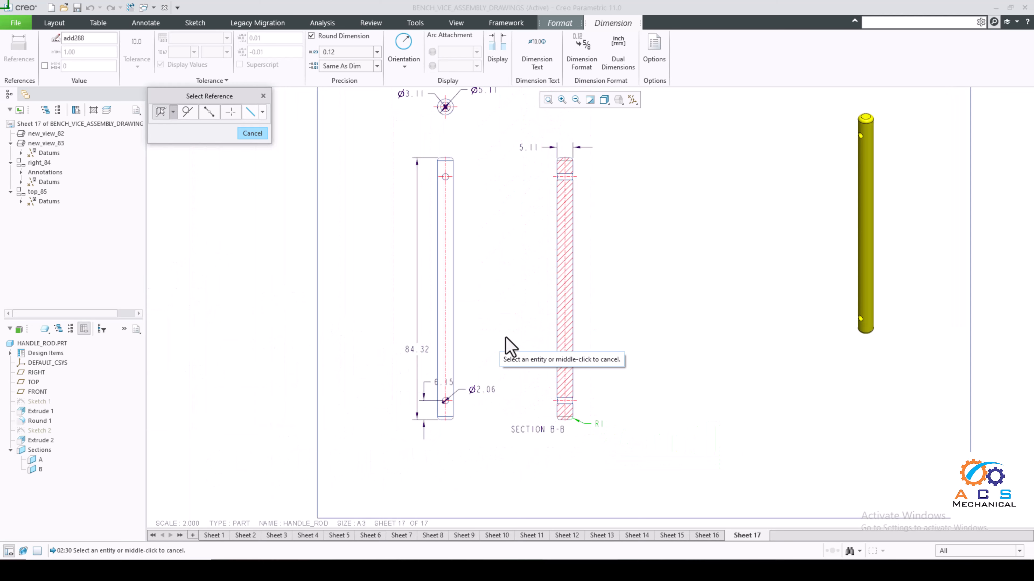
scroll(510, 336, "down", 1)
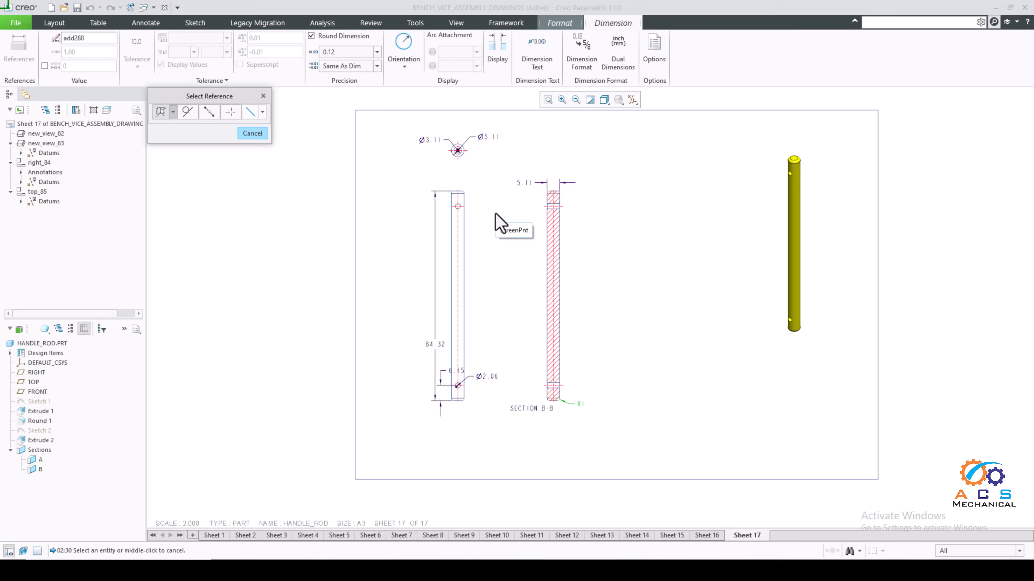
middle_click(610, 128)
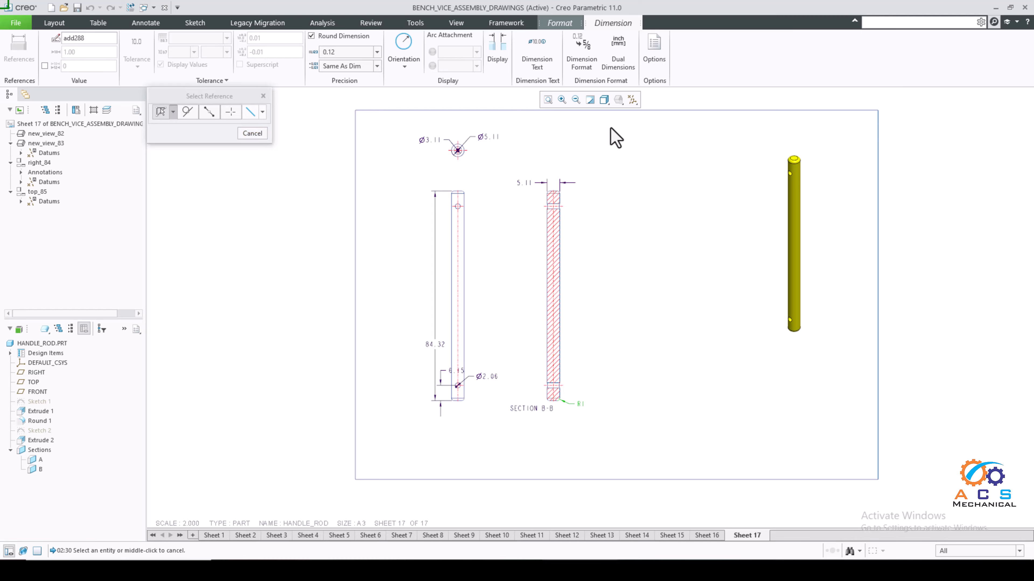
left_click(251, 135)
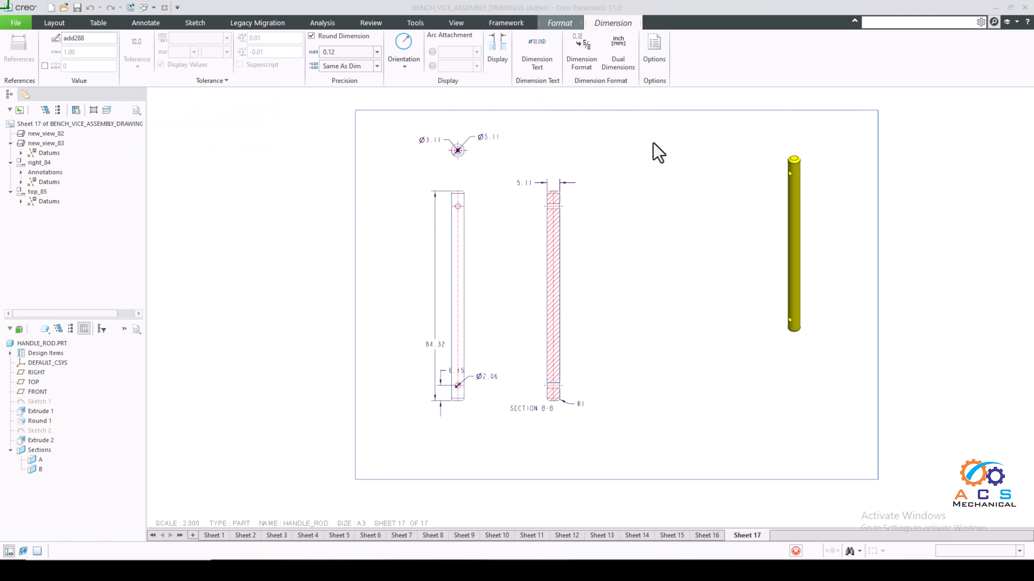
- Set the font to Arial WGL and the text height to 0.25 for all dimensions and the section label
mouse_move(629, 141)
left_mouse_down()
mouse_move(443, 296)
mouse_move(373, 416)
mouse_move(376, 442)
left_mouse_up()
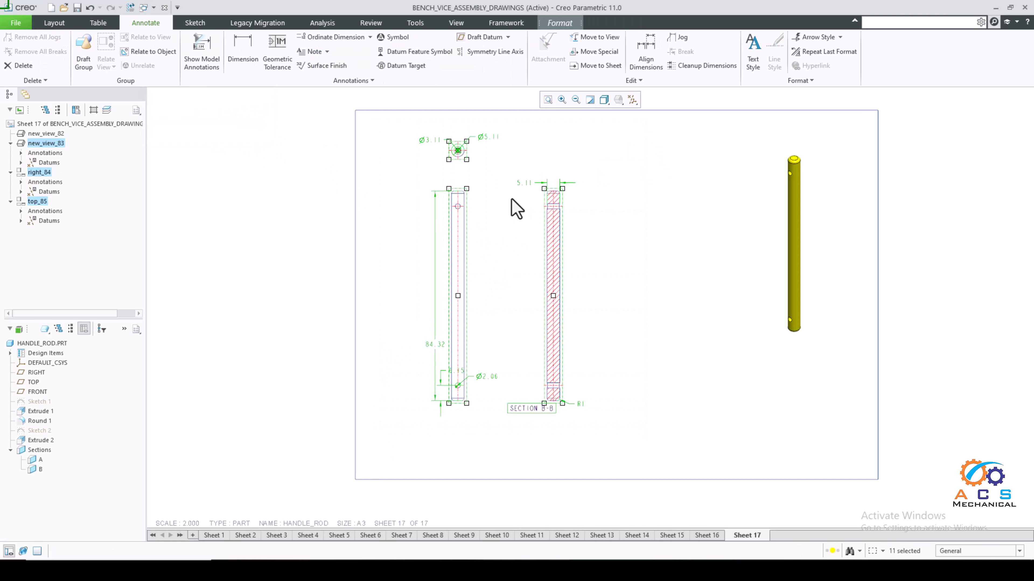
left_click(560, 23)
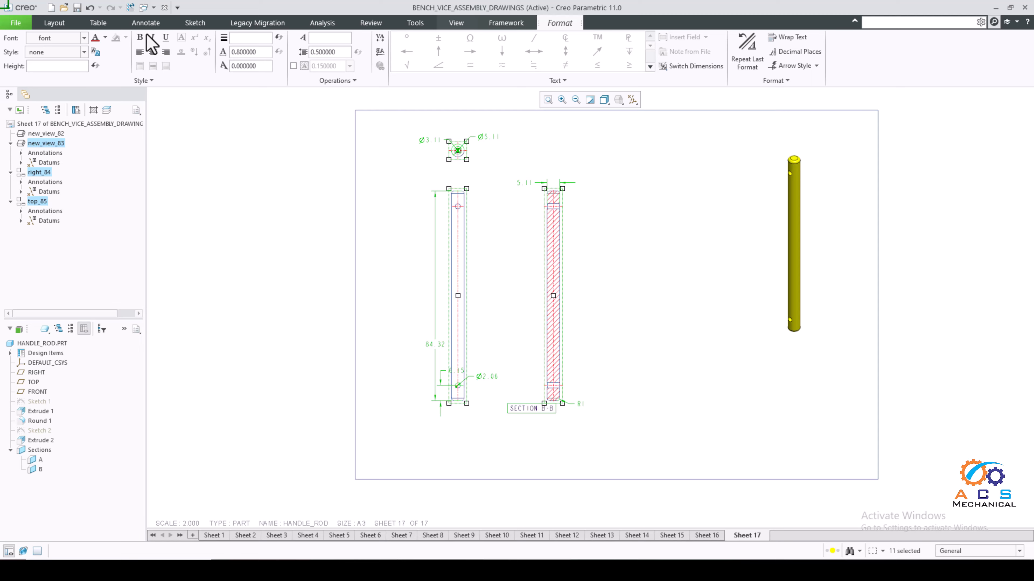
left_click(83, 39)
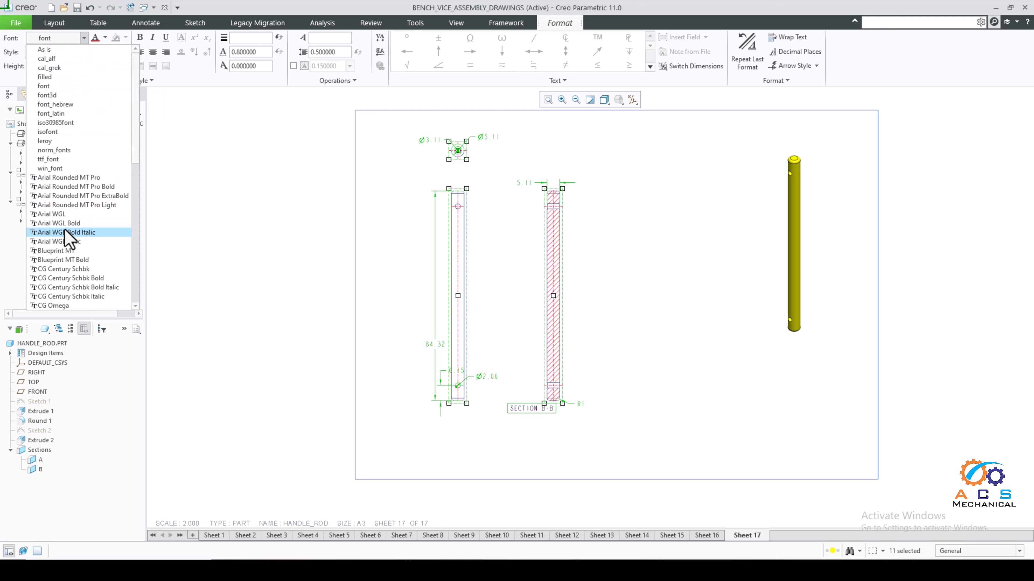
left_click(58, 213)
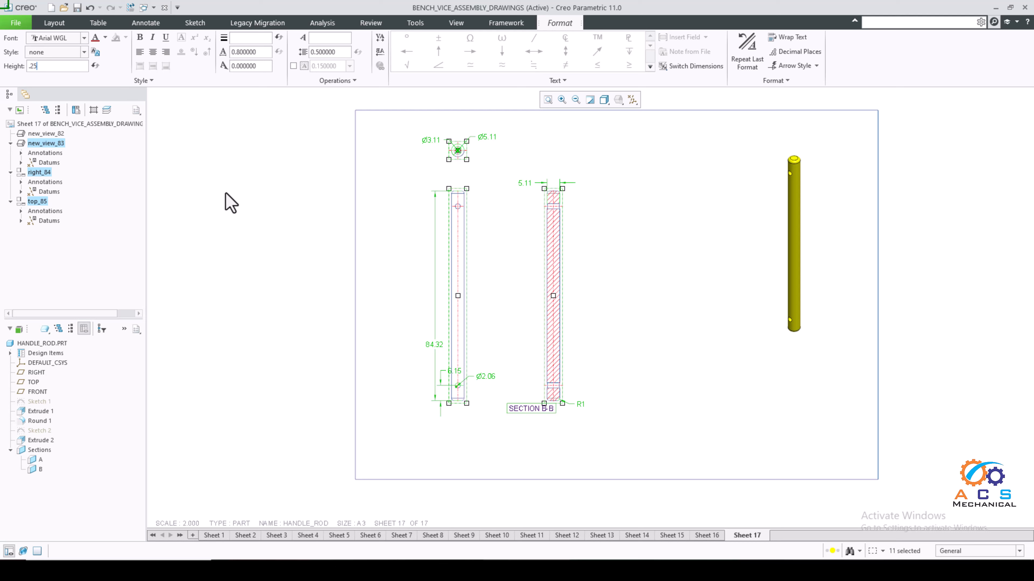
type(".25")
key("Return")
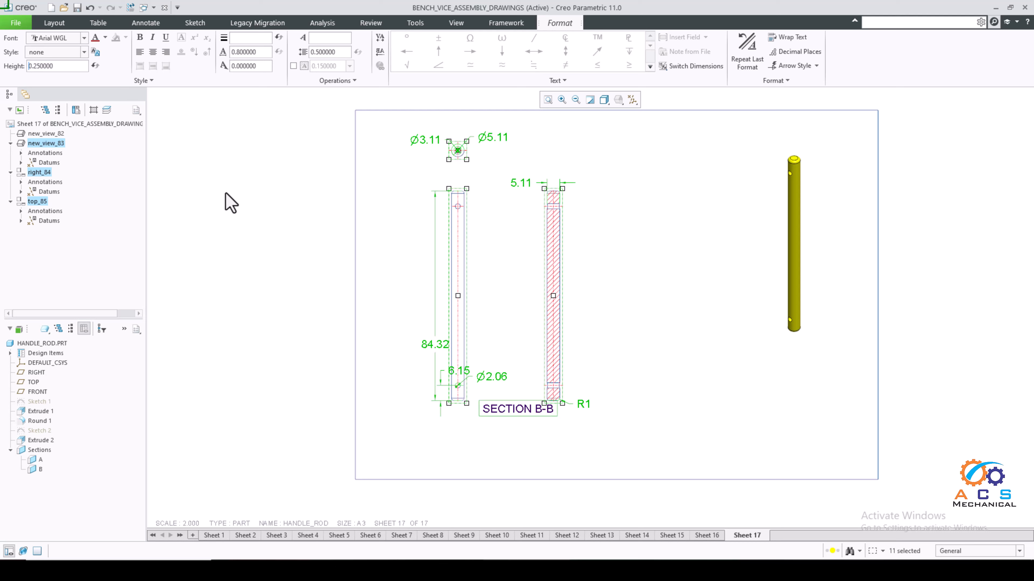
left_click(599, 318)
- Set the text orientation of the section width, overall length and hole distance dimensions to Parallel to and above leader
scroll(556, 144, "up", 1)
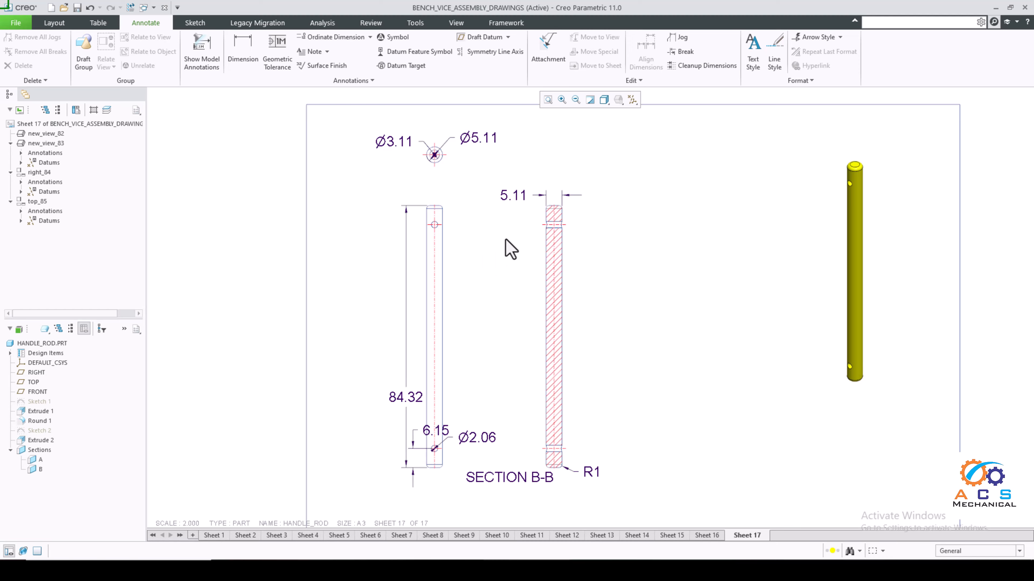
left_click(514, 200)
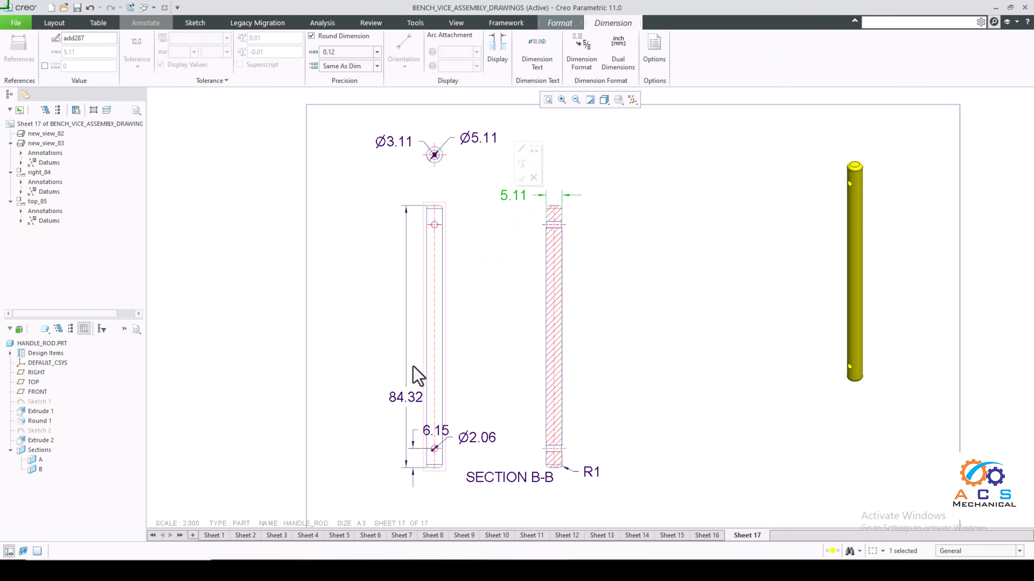
left_click(414, 401, "ctrl")
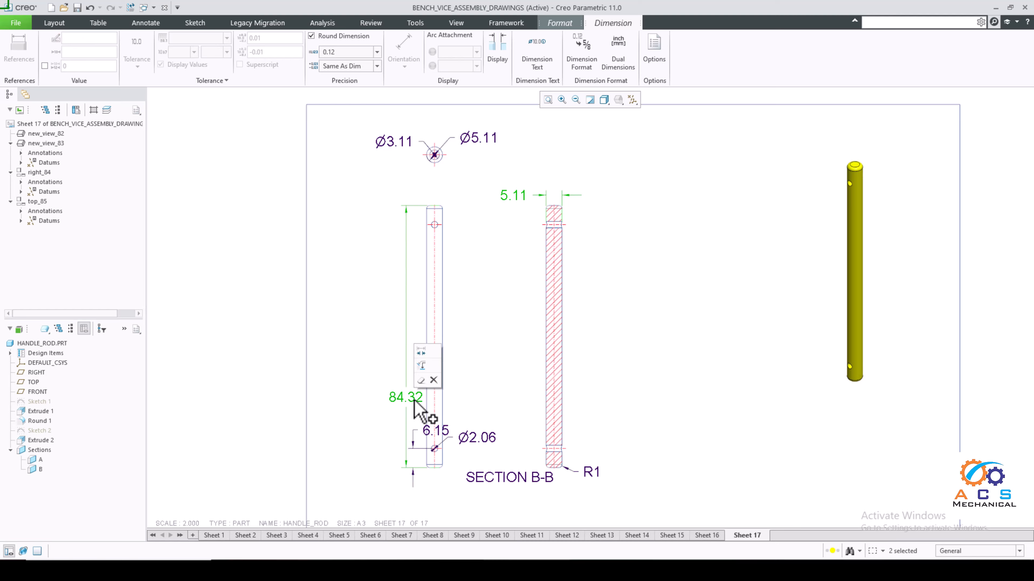
left_click(440, 431, "ctrl")
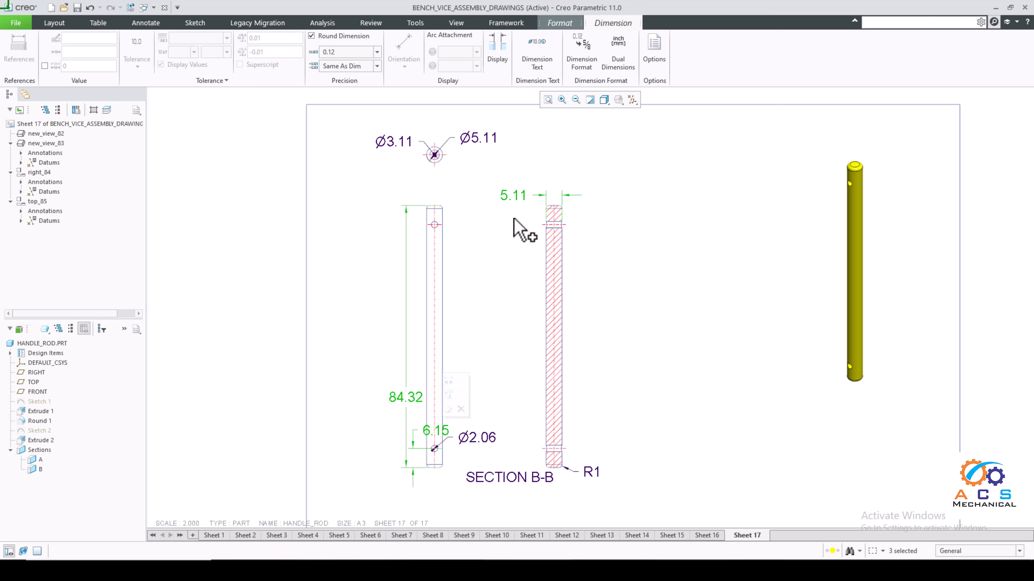
left_click(501, 64)
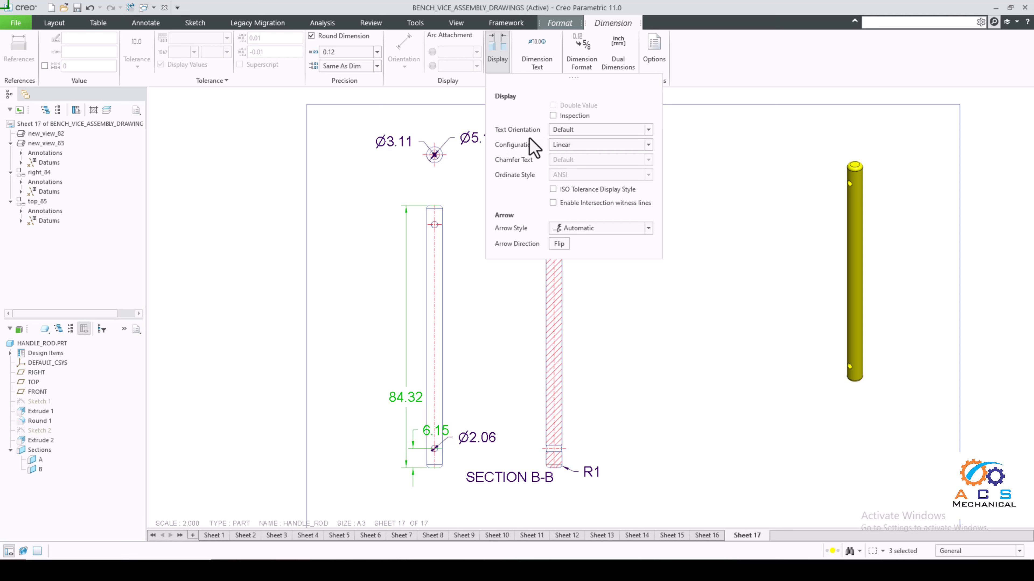
left_click(601, 130)
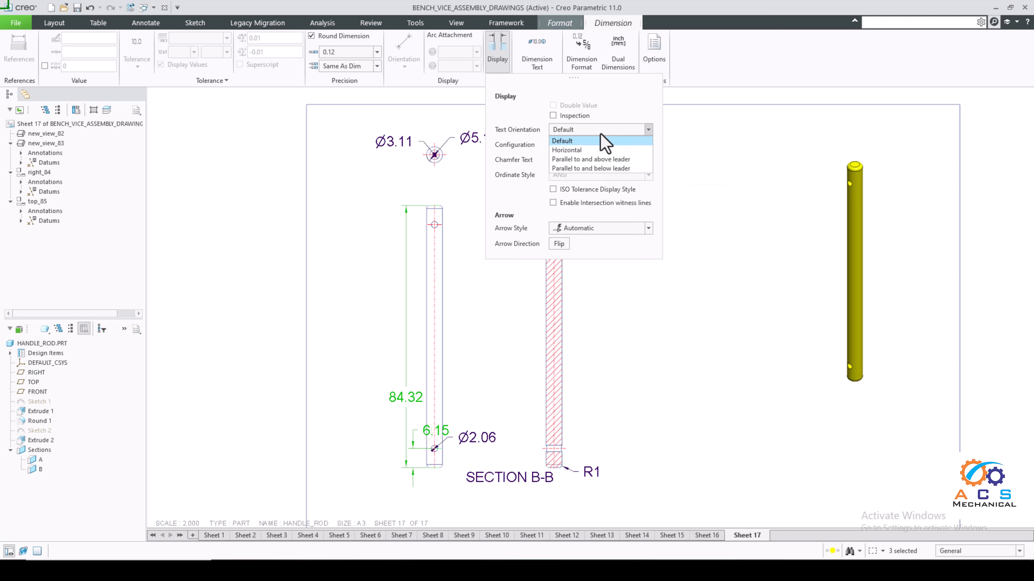
left_click(584, 159)
left_click(688, 328)
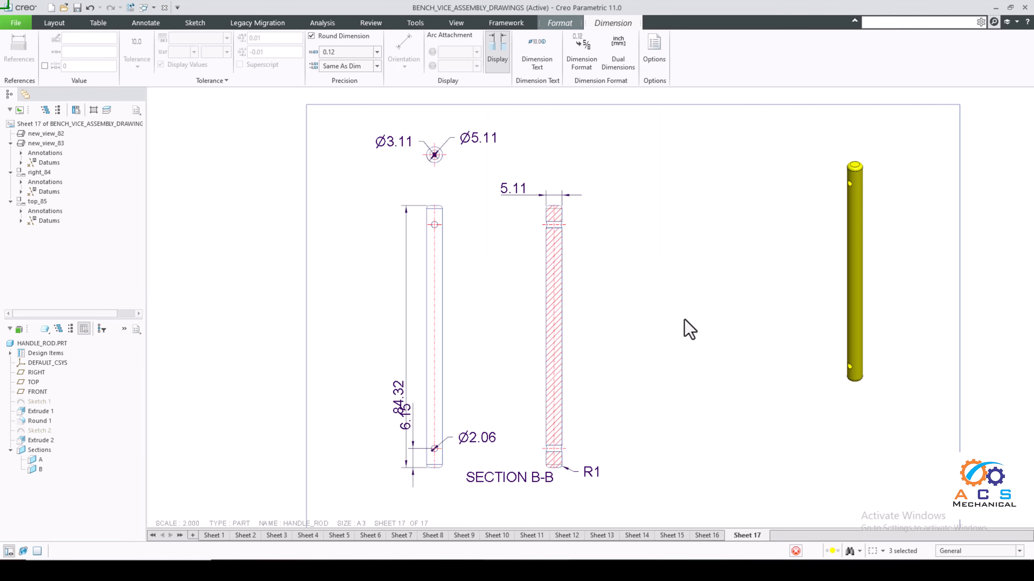
- Flip the arrows of the section view's width dimension to the inside and move its text slightly closer to the rod
scroll(583, 223, "up", 3)
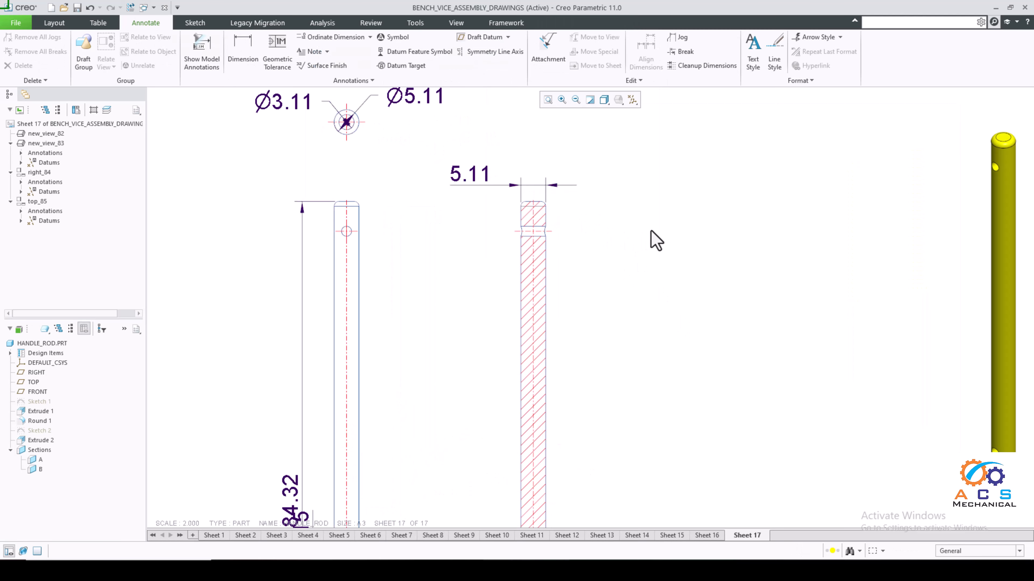
scroll(569, 184, "up", 4)
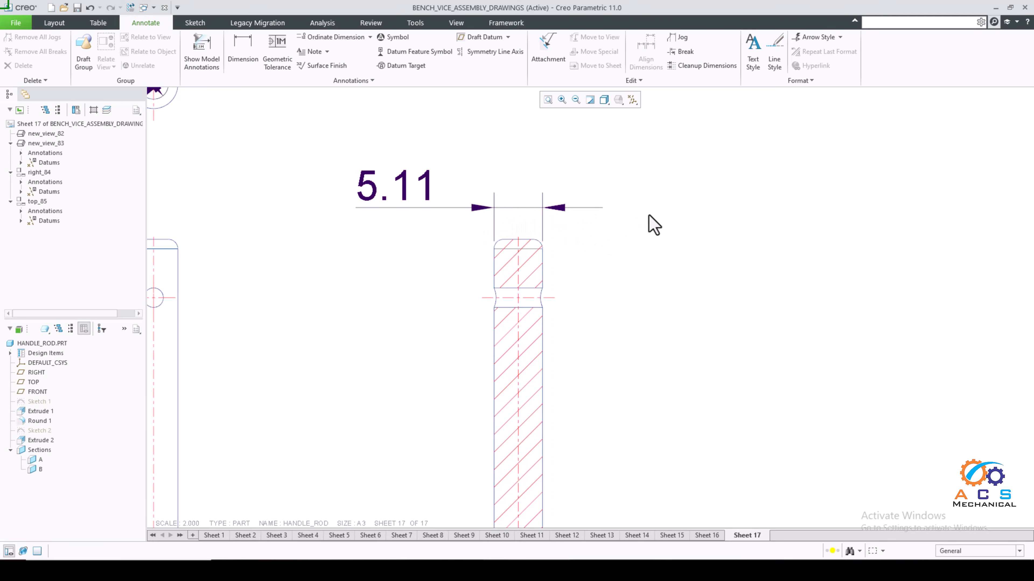
left_click(400, 203)
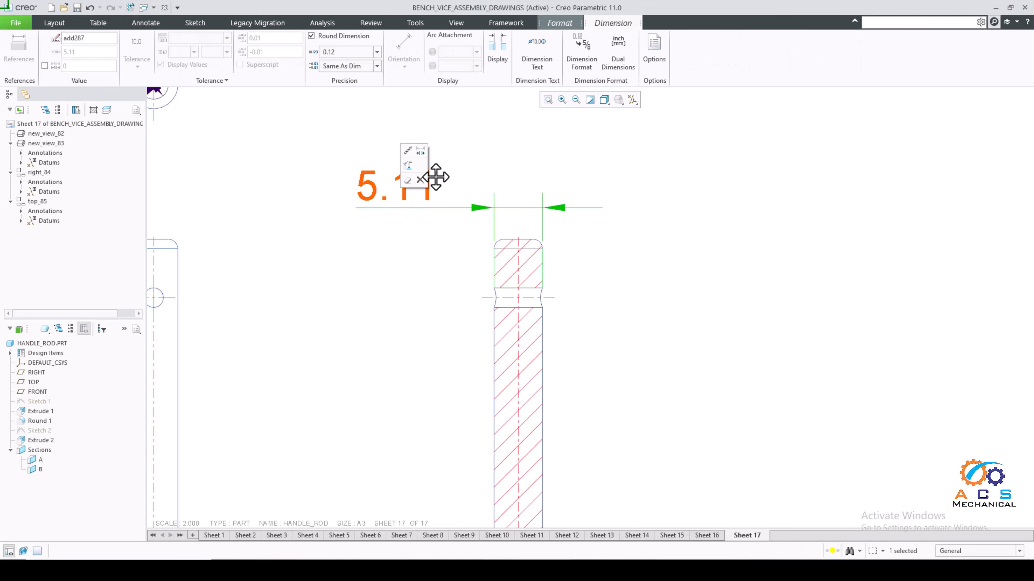
left_click(420, 153)
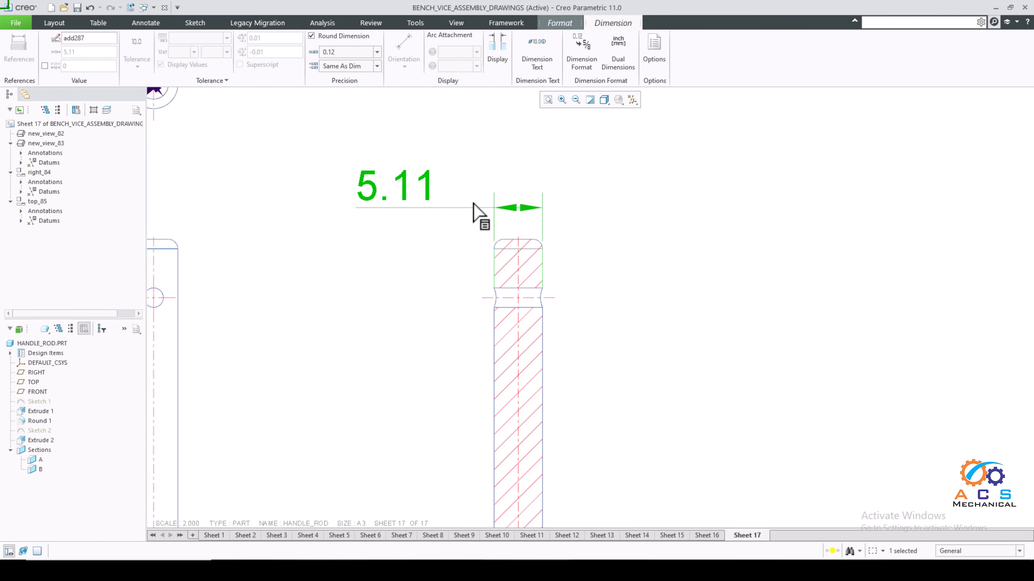
left_click_drag(394, 198, 406, 196)
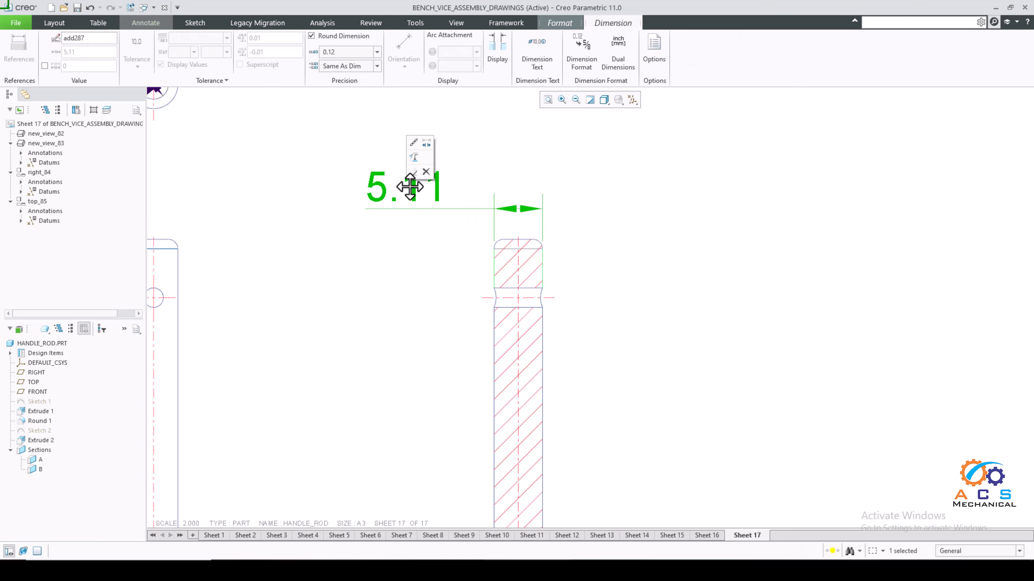
left_click(557, 198)
scroll(477, 197, "down", 4)
scroll(410, 296, "up", 4)
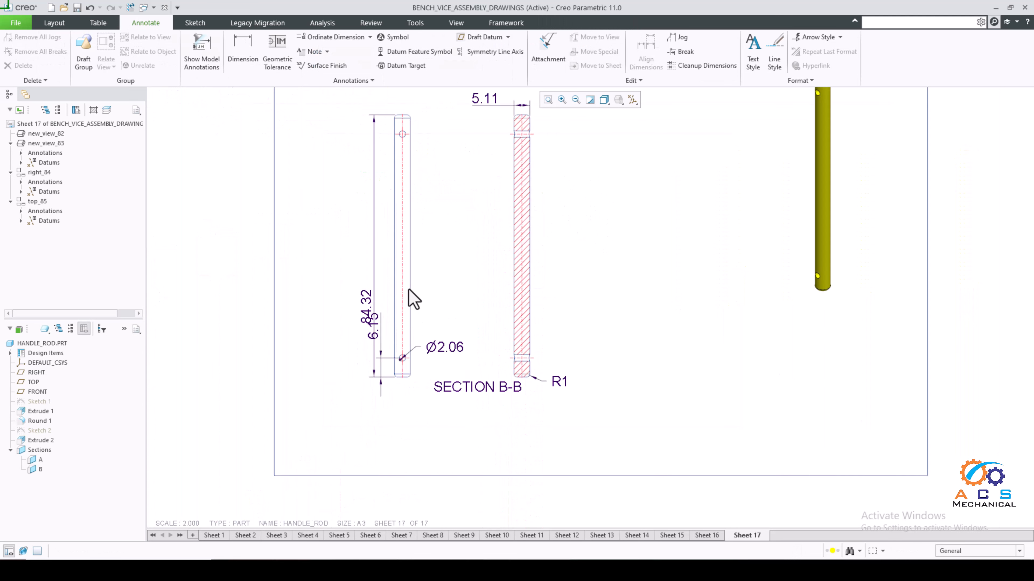
- Move the front view's overall length dimension text up along its line, clear of the hole distance dimension
left_click(343, 302)
scroll(345, 303, "down", 2)
scroll(354, 304, "up", 2)
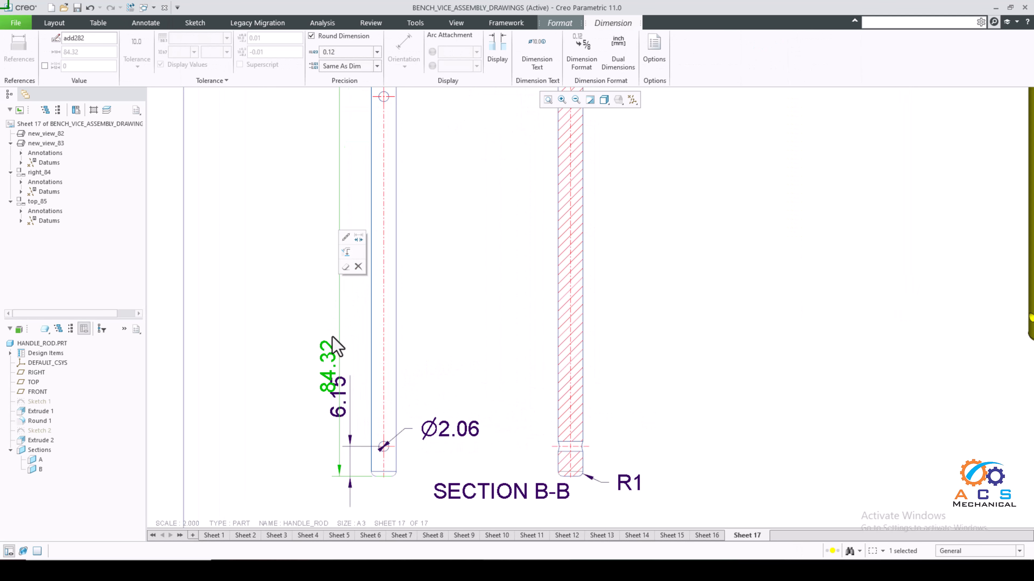
mouse_move(327, 354)
left_mouse_down()
mouse_move(325, 255)
mouse_move(325, 271)
left_mouse_up()
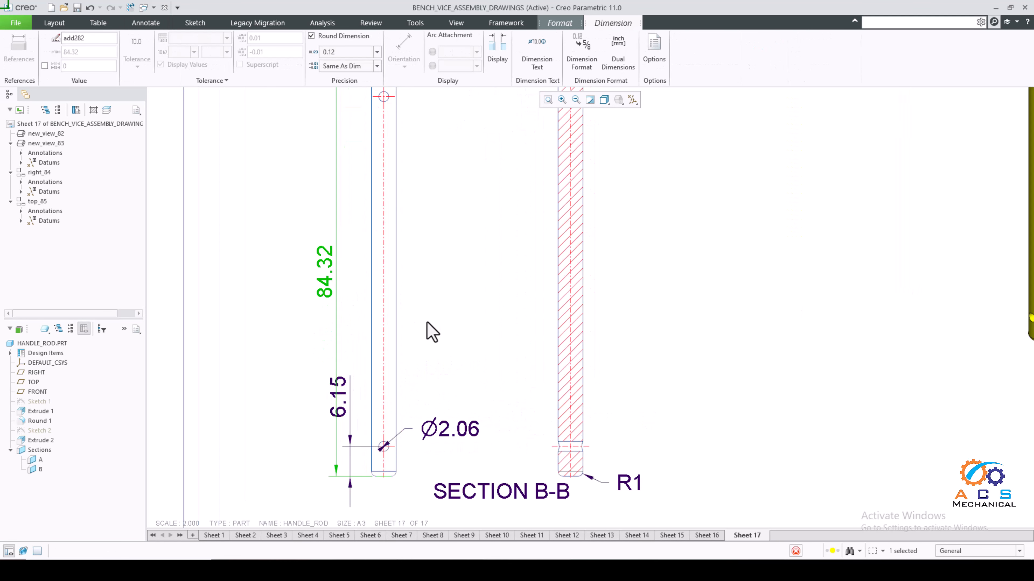
left_click(427, 323)
- Space out the front view's vertical dimensions, with the hole distance near the rod and the overall length farther out to its left
left_click(340, 393)
mouse_move(340, 393)
left_mouse_down()
mouse_move(339, 409)
mouse_move(350, 394)
left_mouse_up()
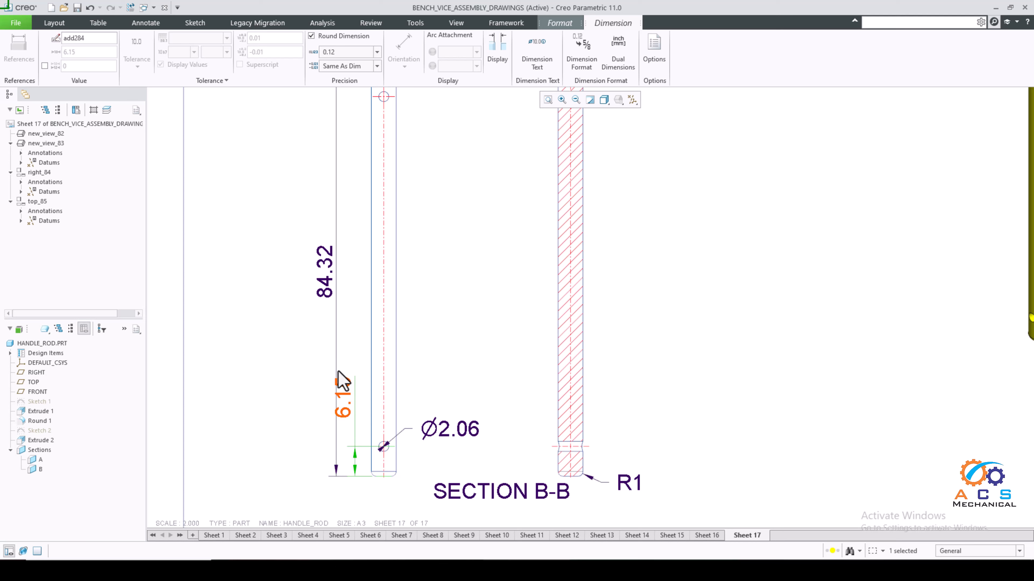
left_click(327, 273)
left_click_drag(328, 272, 296, 272)
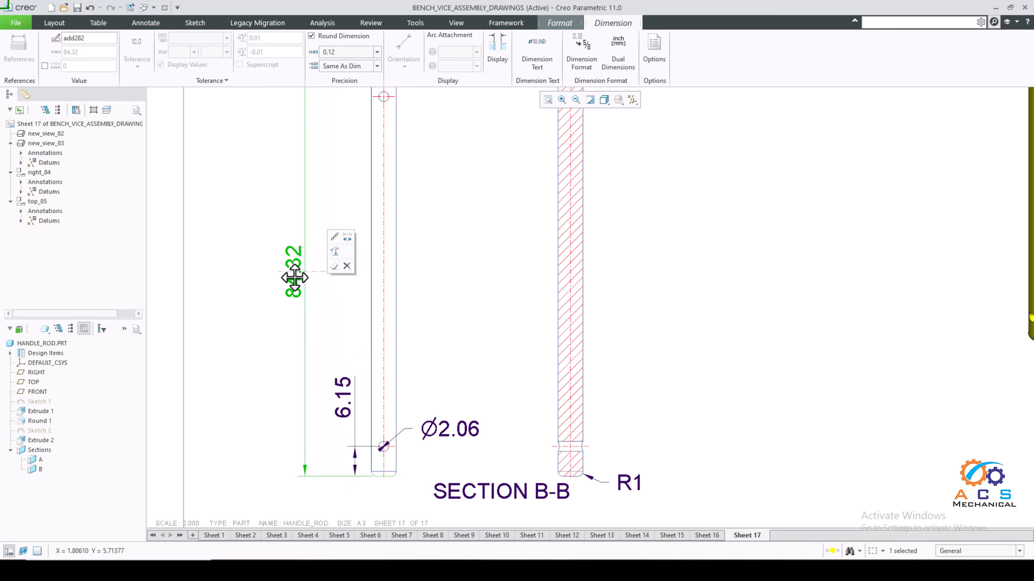
left_click(340, 409)
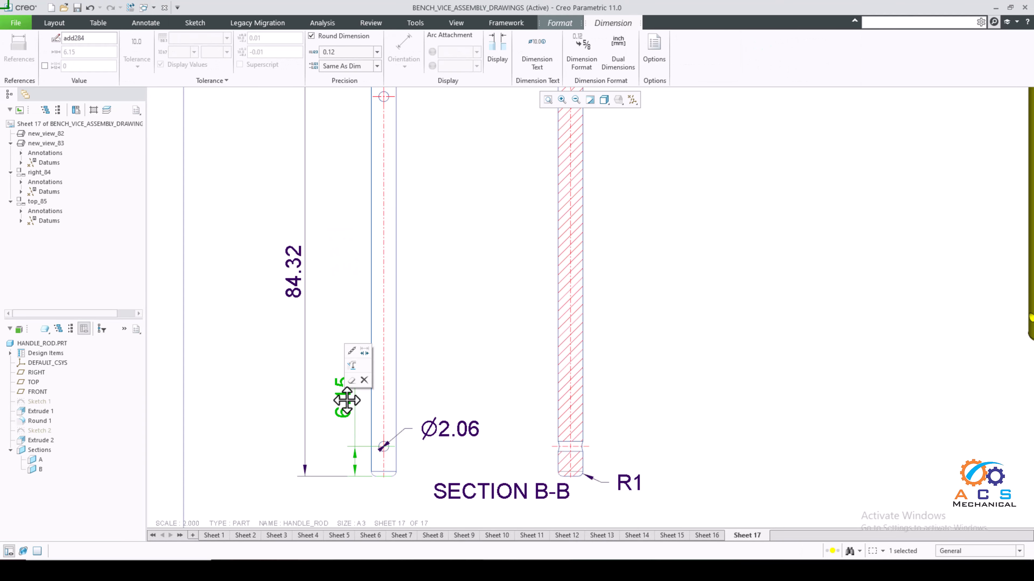
left_click_drag(340, 407, 330, 403)
left_click(427, 397)
scroll(423, 397, "down", 3)
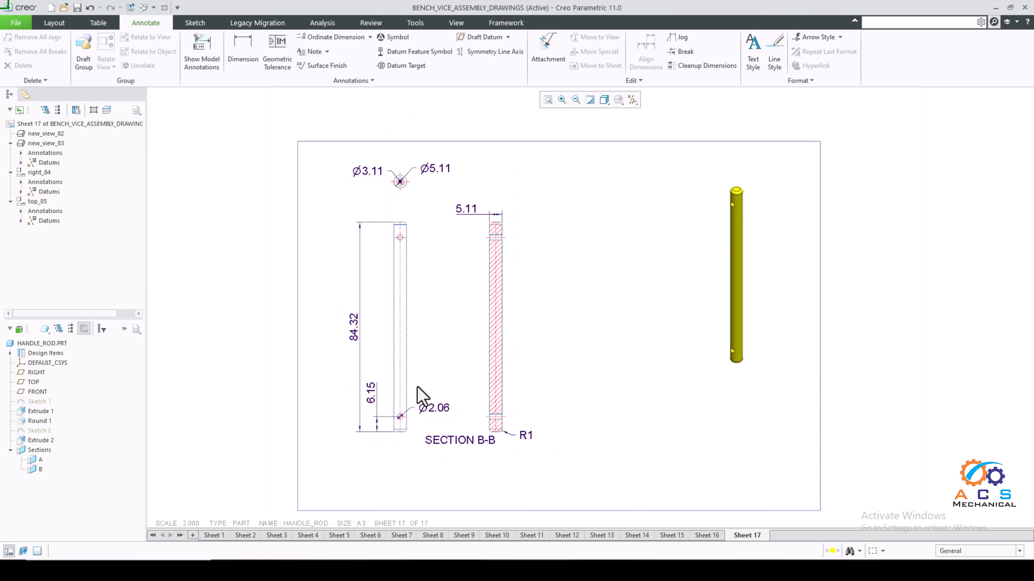
- Move the section B-B view slightly to the right, away from the front view
left_click(494, 366)
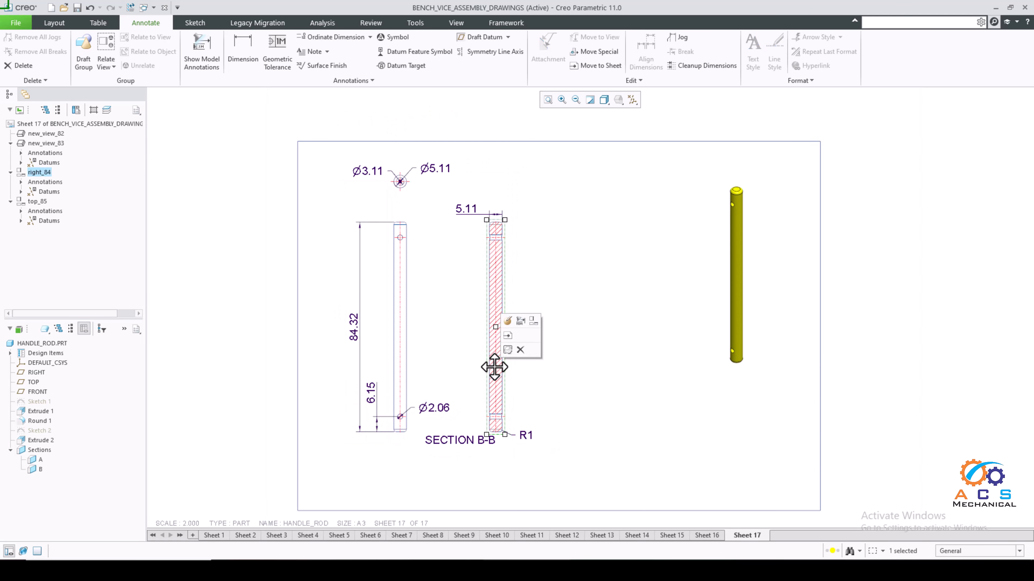
left_click_drag(512, 366, 545, 366)
left_click(605, 392)
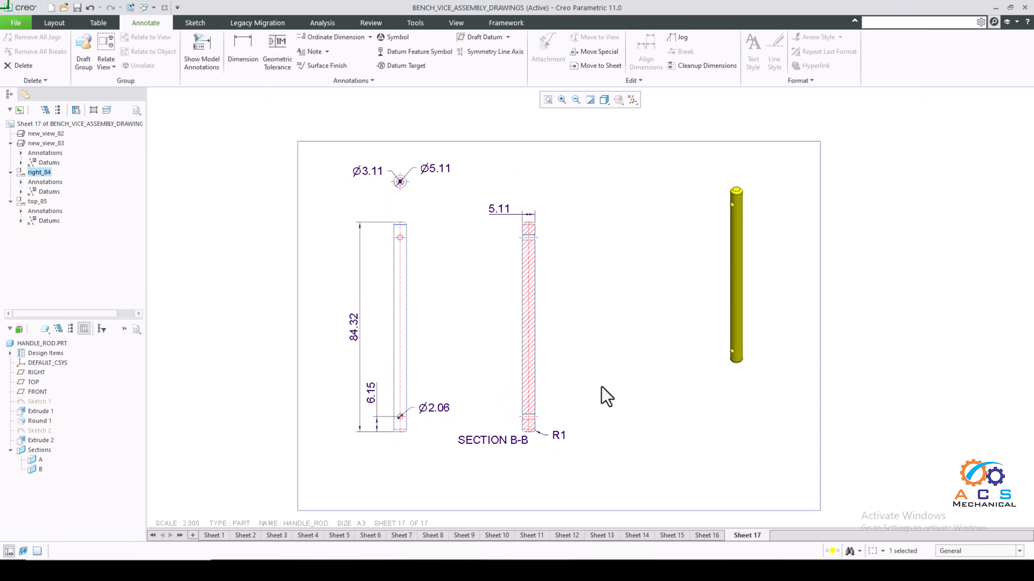
- Move the SECTION B-B label down and to the right so it sits centred below the section view
double_click(519, 440)
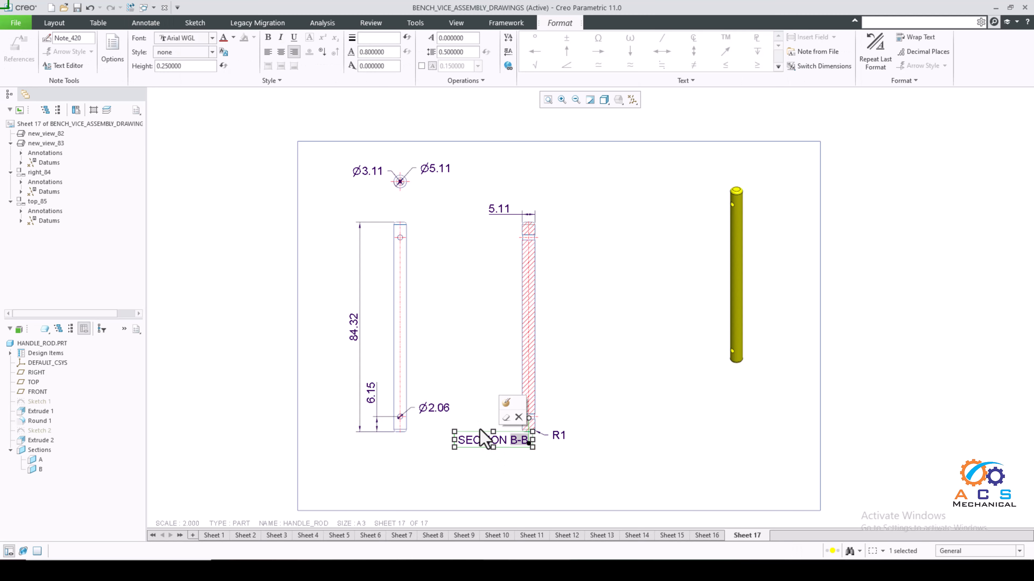
mouse_move(503, 439)
left_mouse_down()
mouse_move(512, 454)
mouse_move(540, 463)
left_mouse_up()
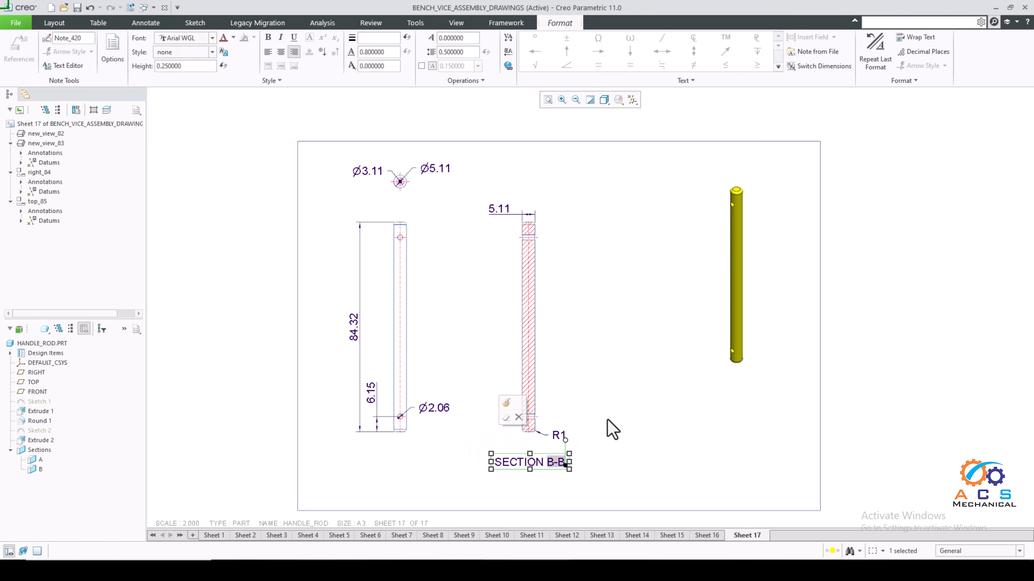
left_click(608, 418)
scroll(609, 419, "down", 3)
scroll(614, 420, "up", 2)
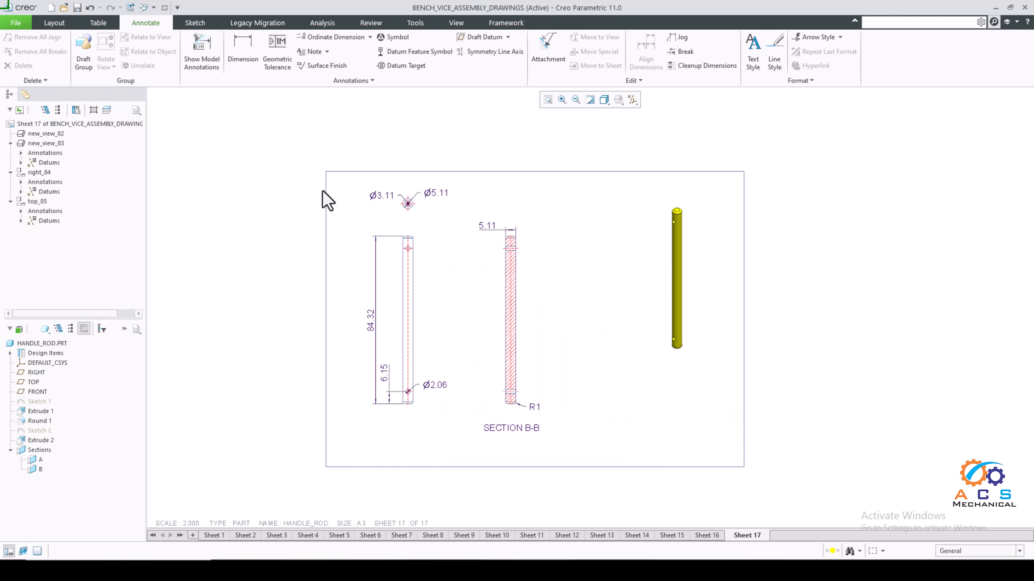
- Insert the title block from part_table.tbl in the desktop's table folder and place it in the sheet's lower-right corner
left_click(107, 22)
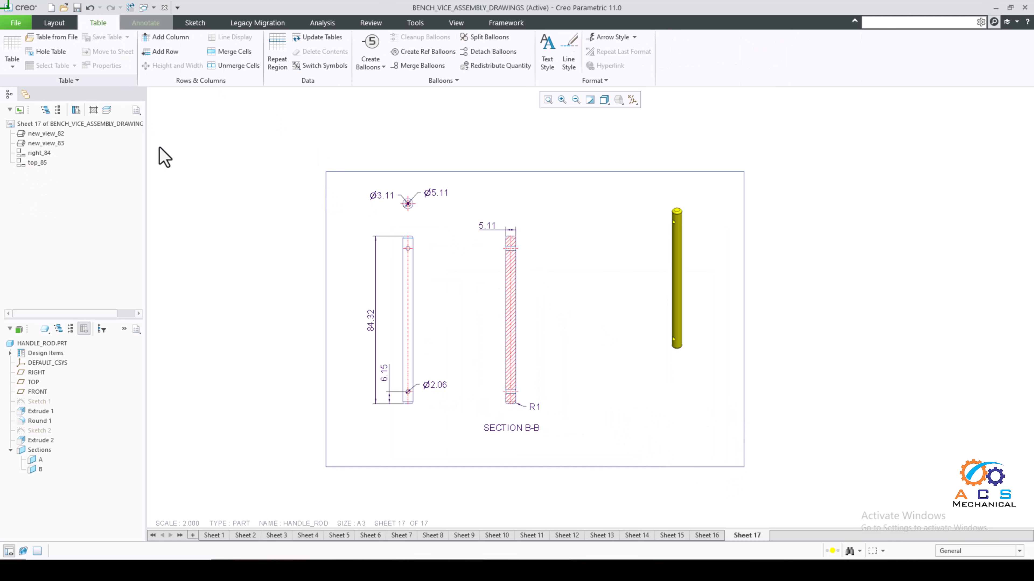
left_click(57, 37)
left_click(377, 260)
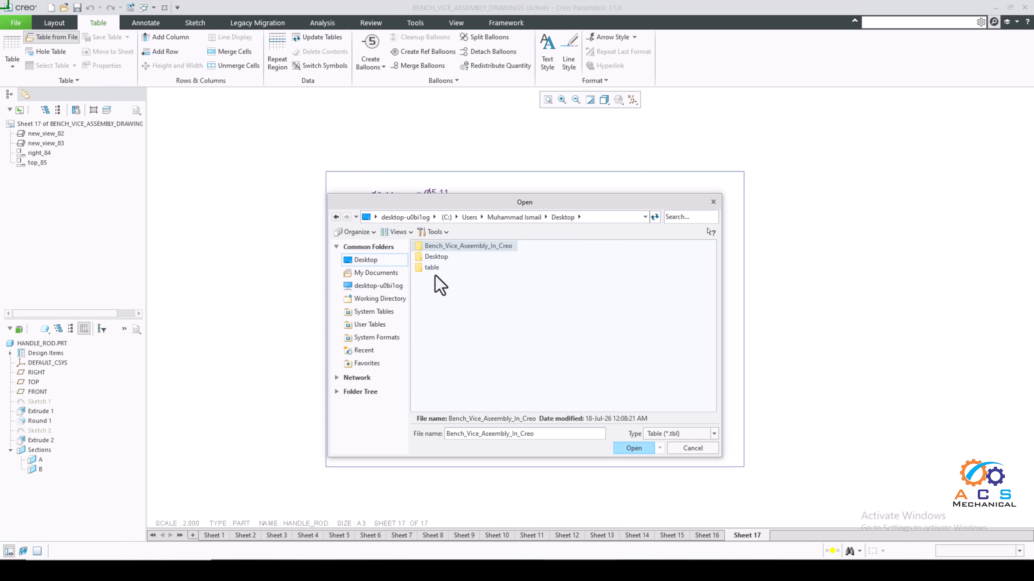
double_click(432, 267)
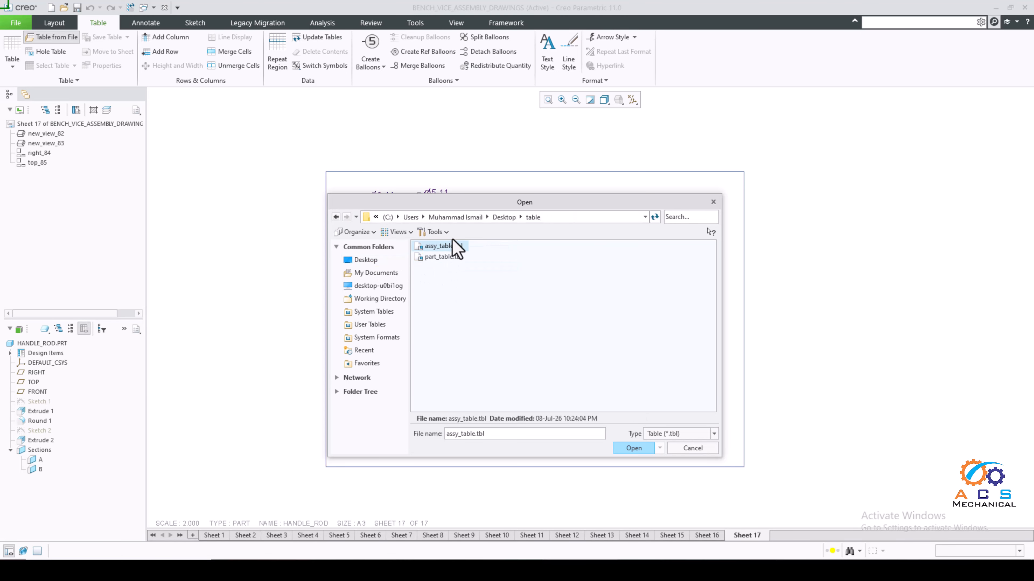
mouse_move(473, 211)
left_mouse_down()
mouse_move(752, 258)
mouse_move(653, 220)
mouse_move(563, 206)
left_mouse_up()
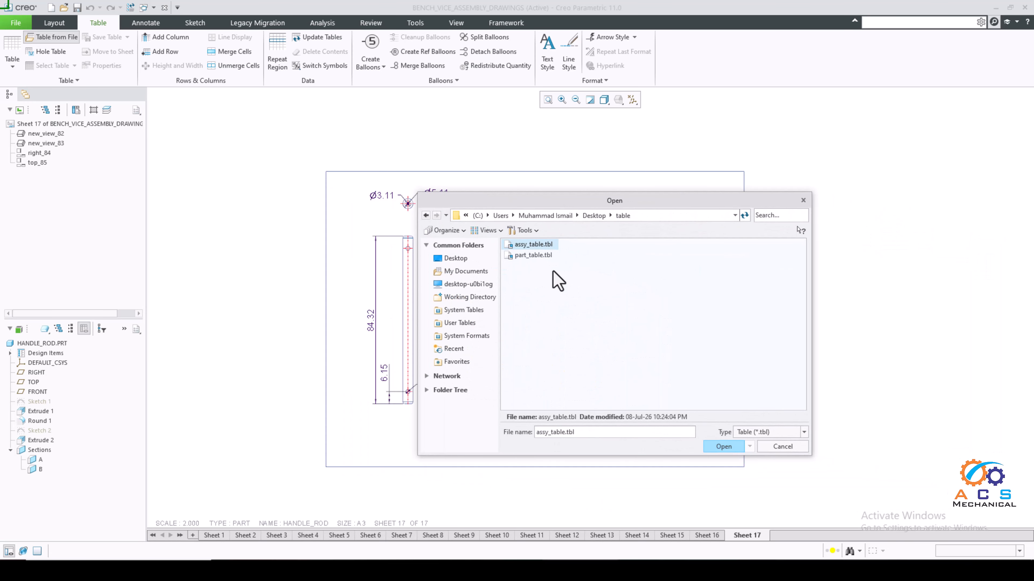
left_click(534, 255)
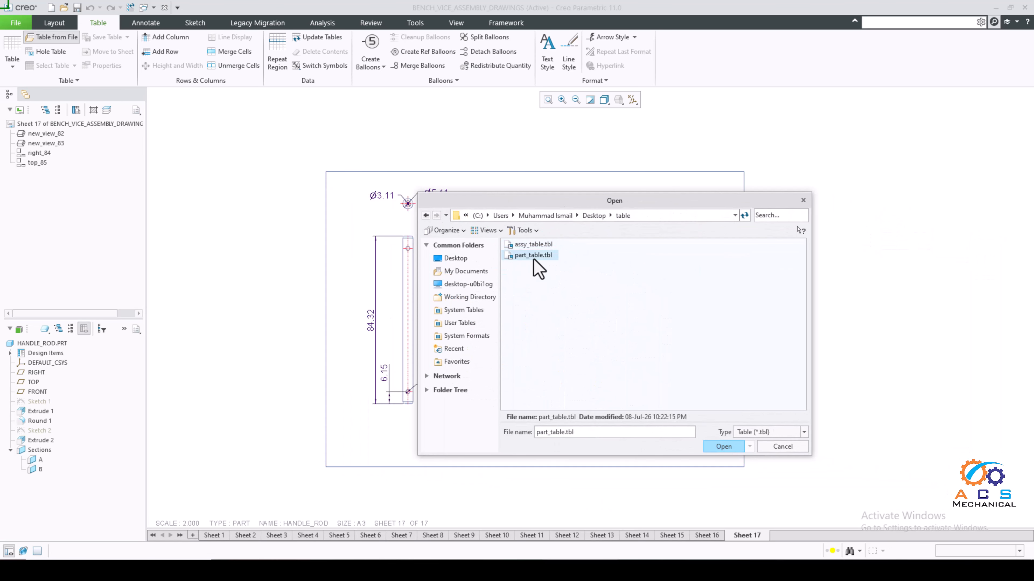
left_click(723, 447)
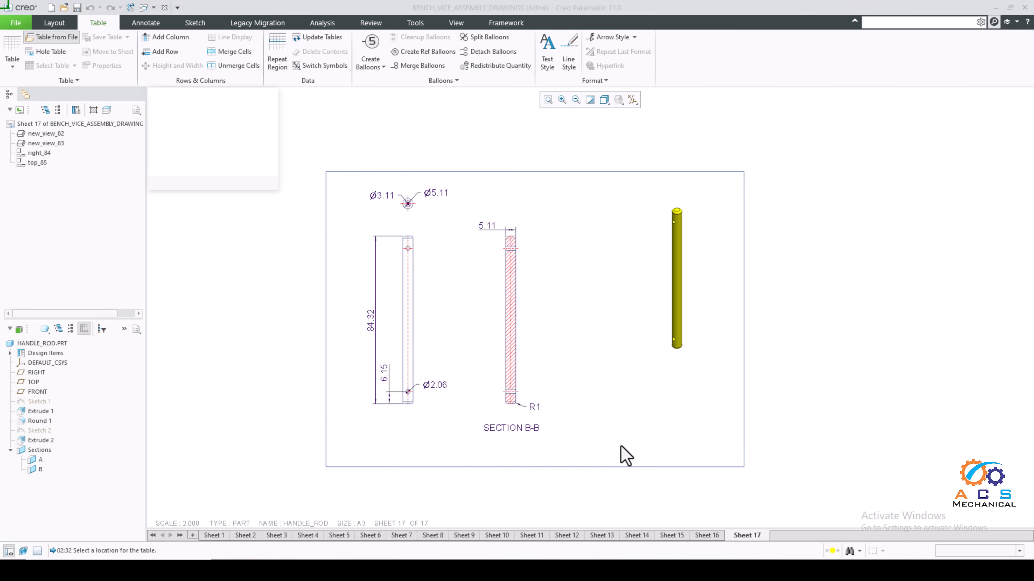
left_click(576, 471)
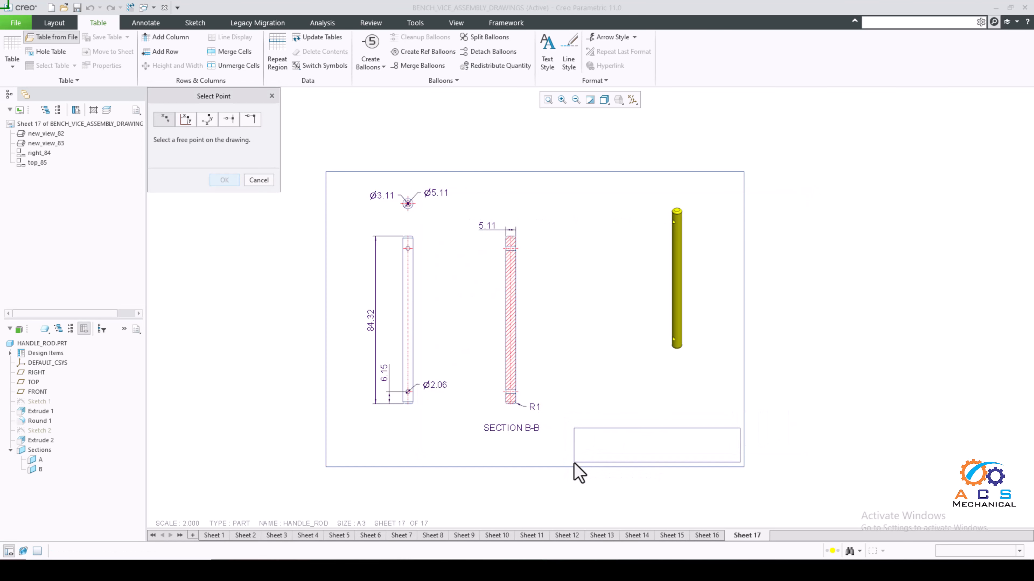
scroll(639, 439, "down", 2)
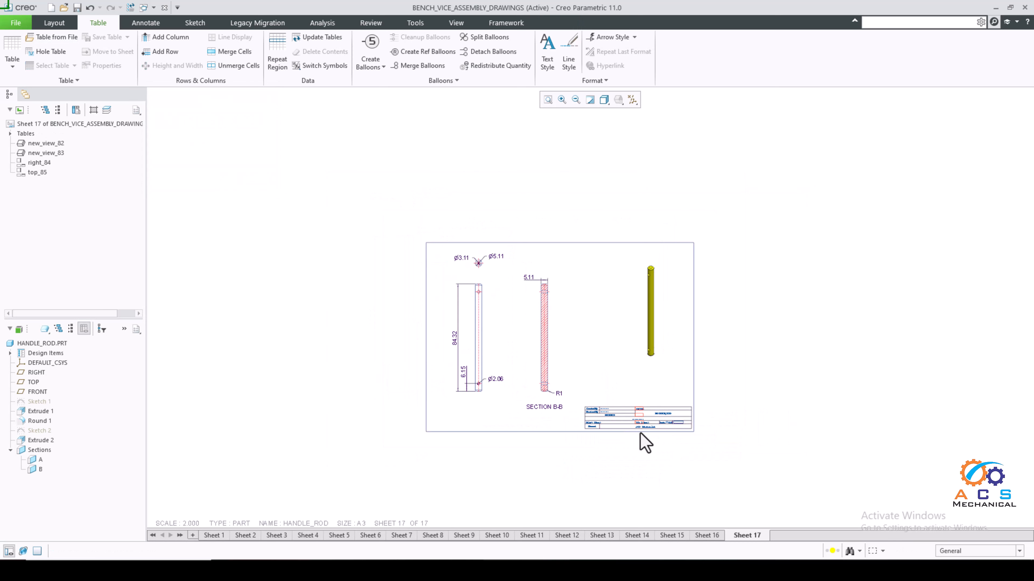
- Replace the dashes in the title block row below PROJECT with "Bench Vice Assembly In Creo"
scroll(642, 439, "down", 4)
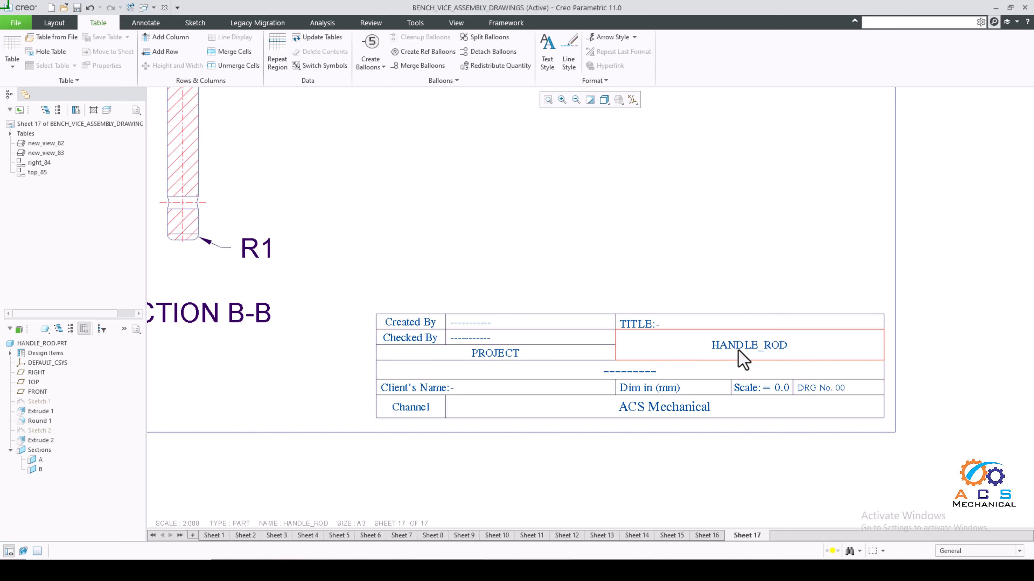
scroll(665, 369, "down", 2)
left_click(639, 384)
double_click(634, 376)
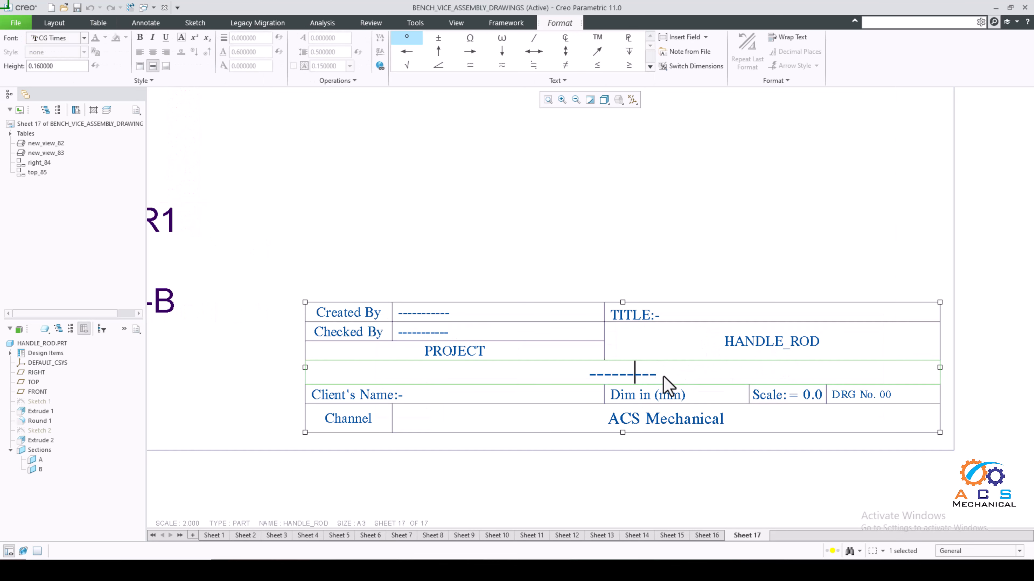
left_click_drag(657, 375, 588, 380)
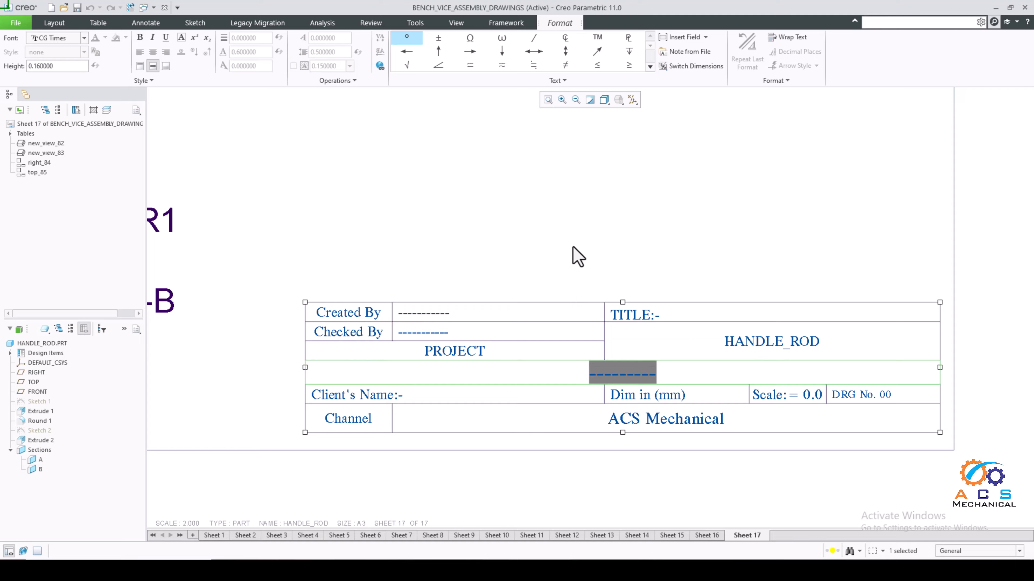
type("Ben")
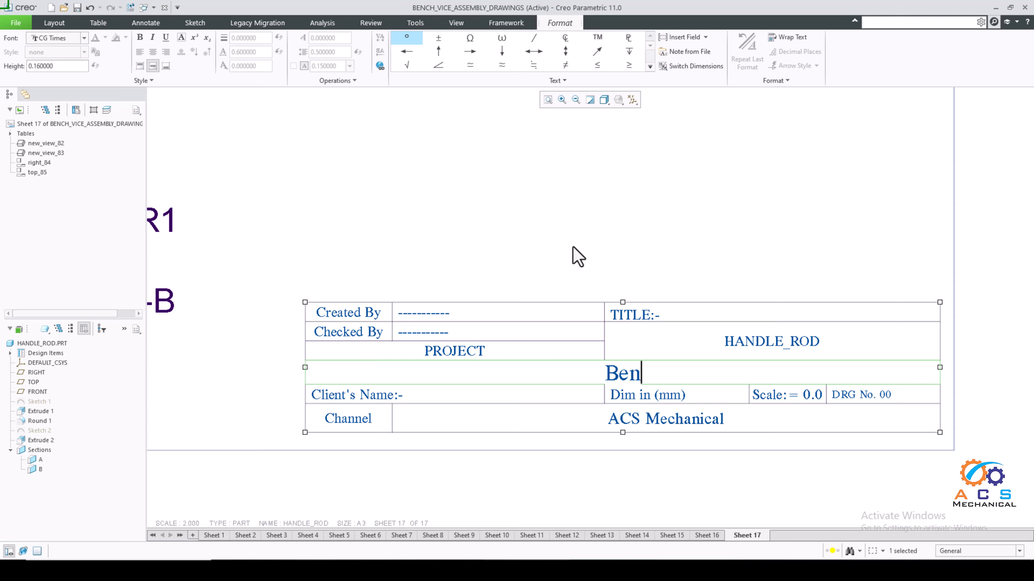
type("ch Vice A")
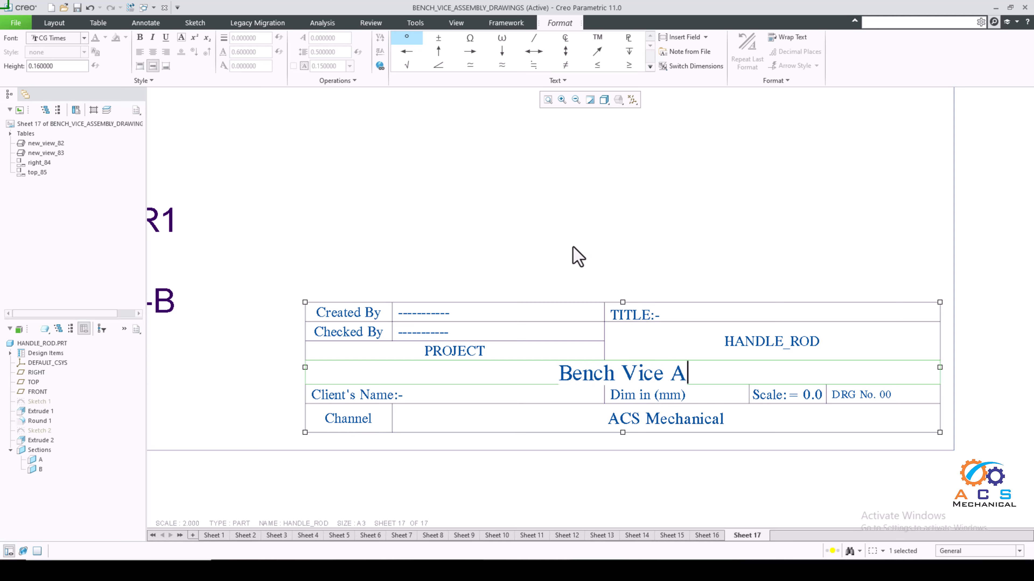
type("ssemlbhy I")
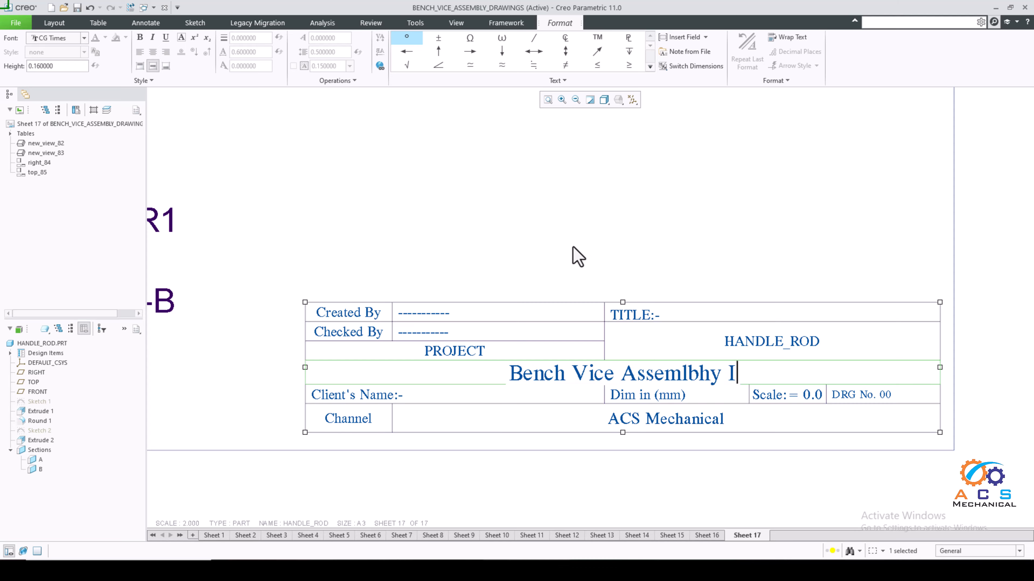
key("BackSpace")
key("BackSpace")
key("BackSpace")
key("BackSpace")
key("BackSpace")
key("BackSpace")
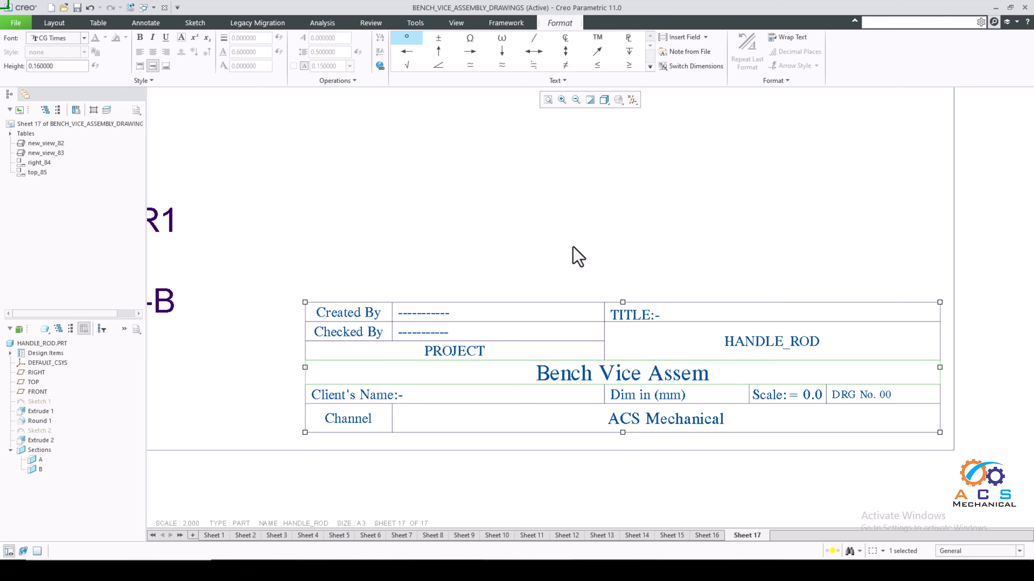
type("bly ")
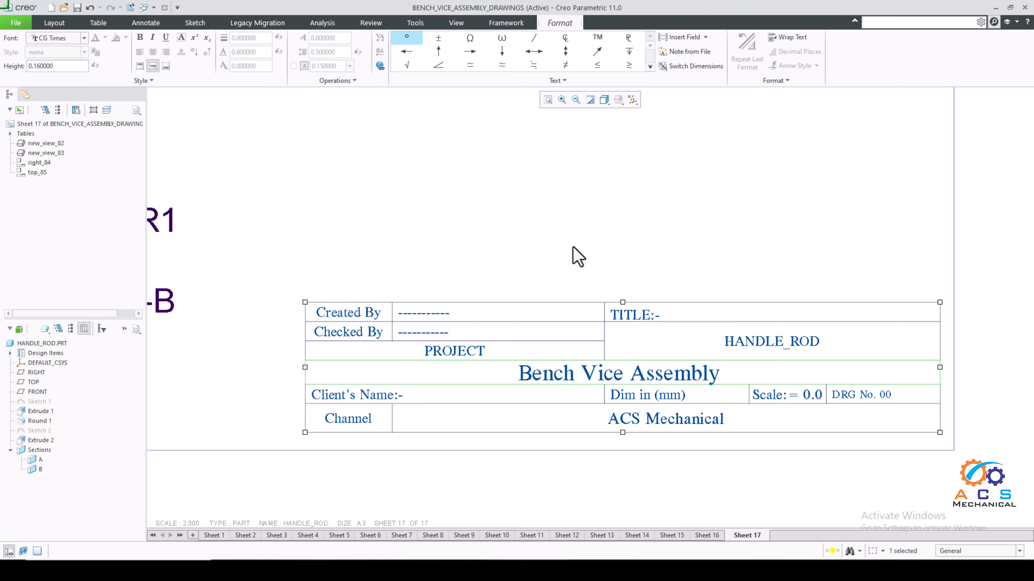
type("IN")
key("BackSpace")
type("N")
key("BackSpace")
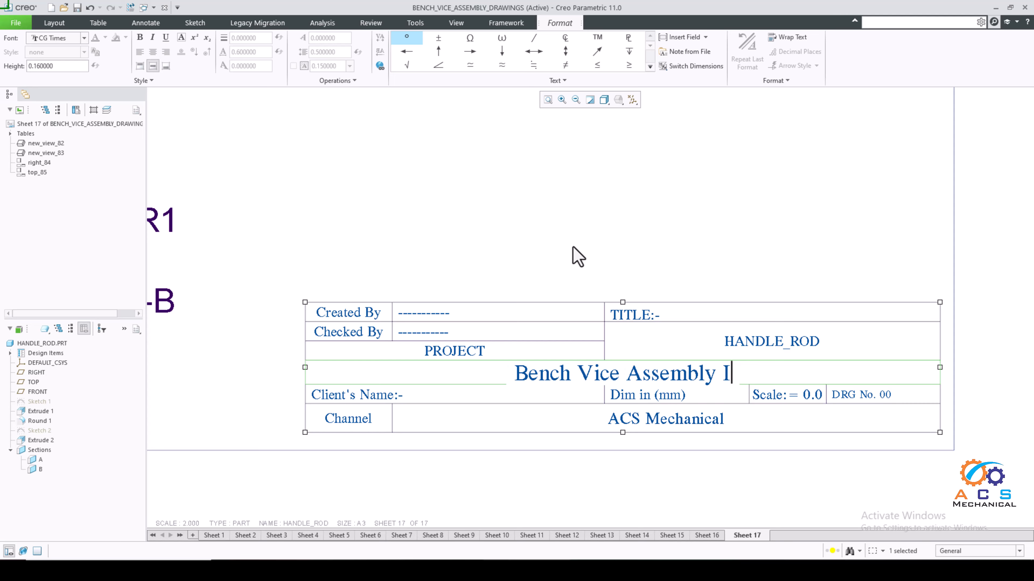
type("n Cr")
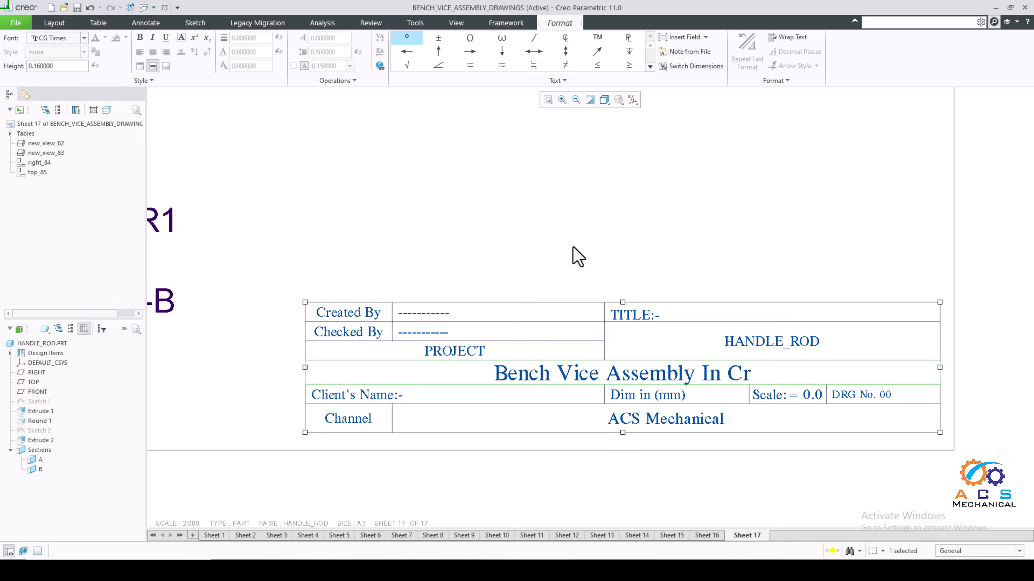
type("eo")
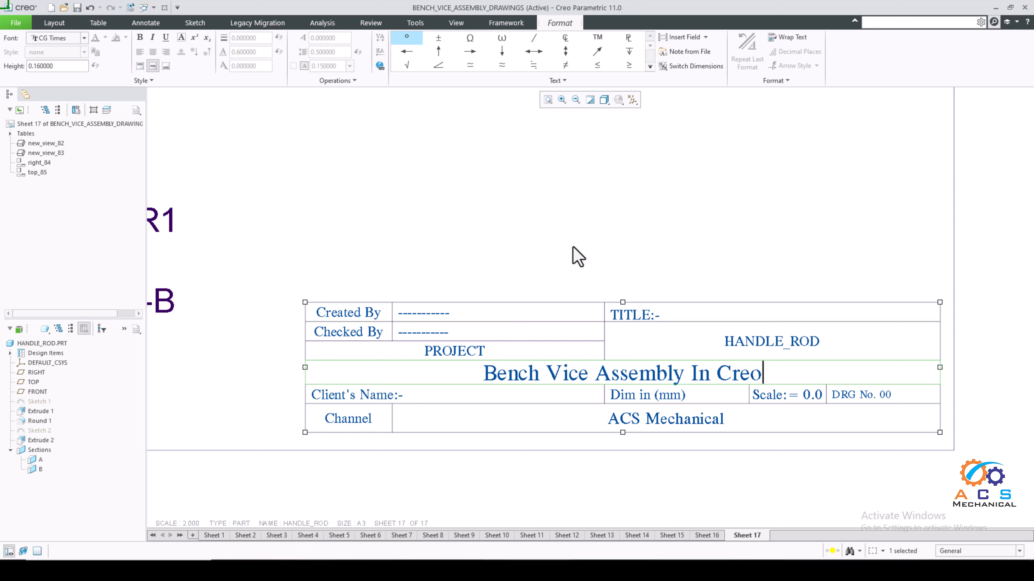
left_click(455, 503)
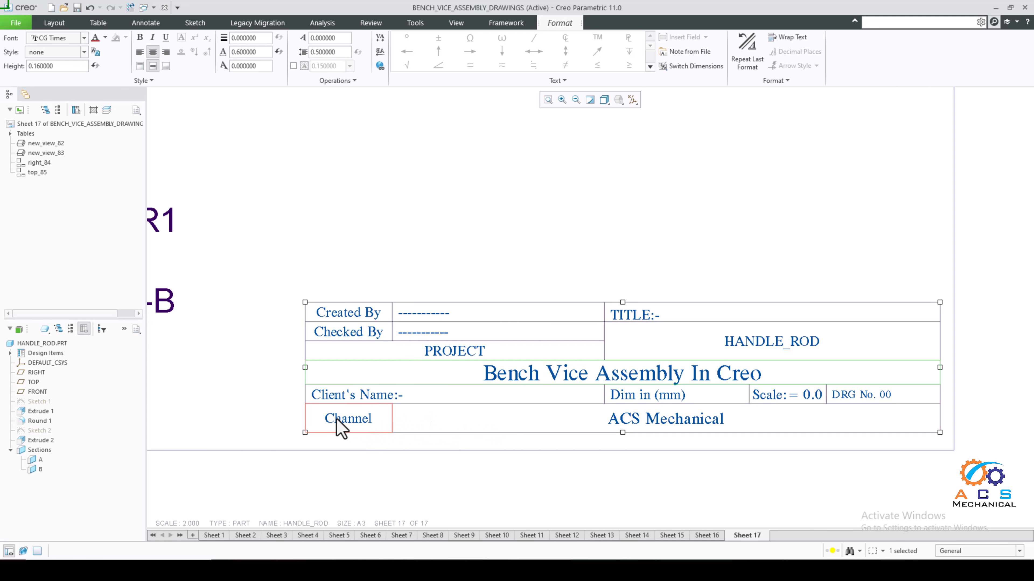
- Set the Scale value in the title block to 2 in place of the placeholder and finish editing the table
scroll(337, 429, "up", 2)
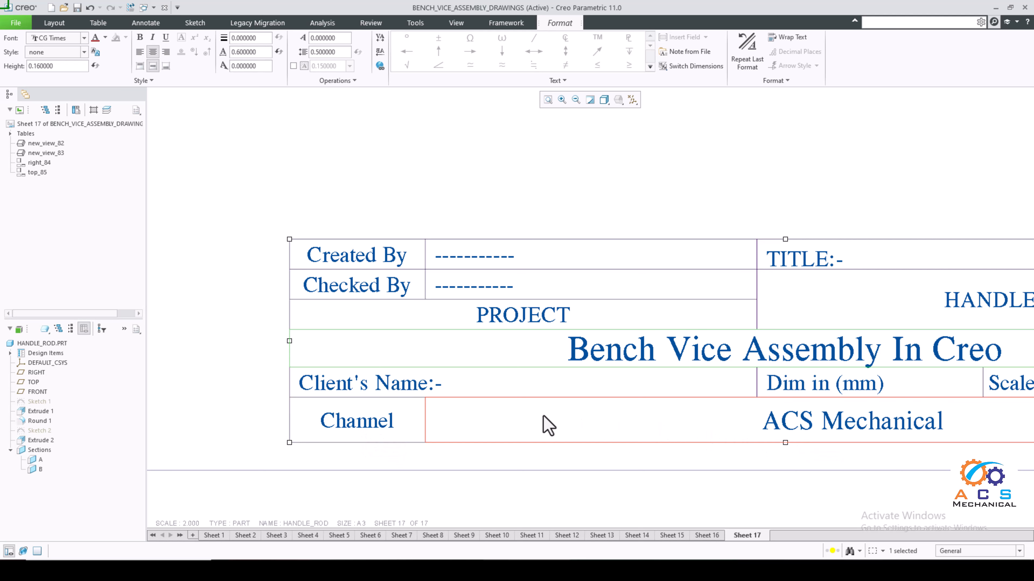
scroll(494, 427, "down", 3)
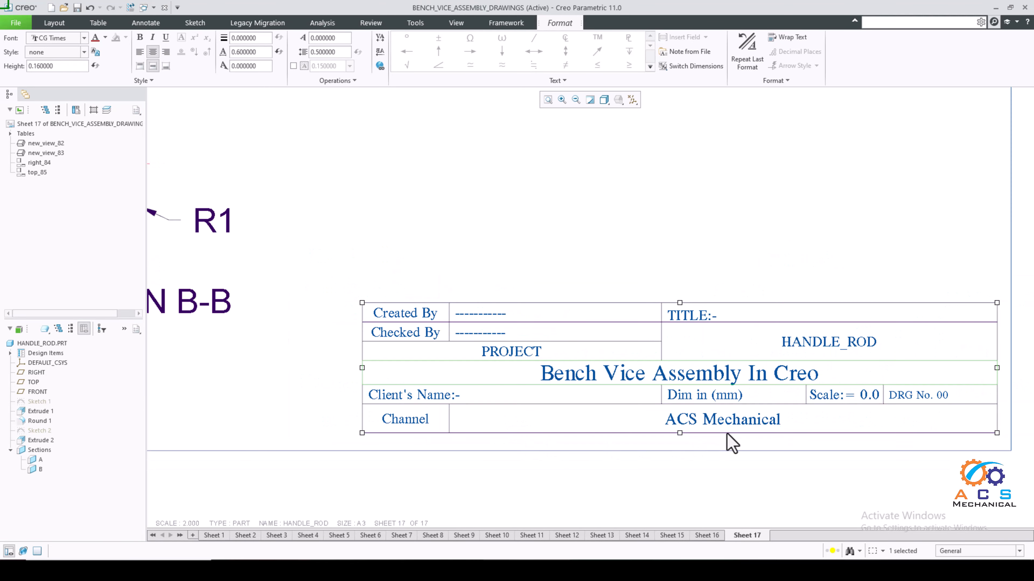
scroll(941, 427, "up", 3)
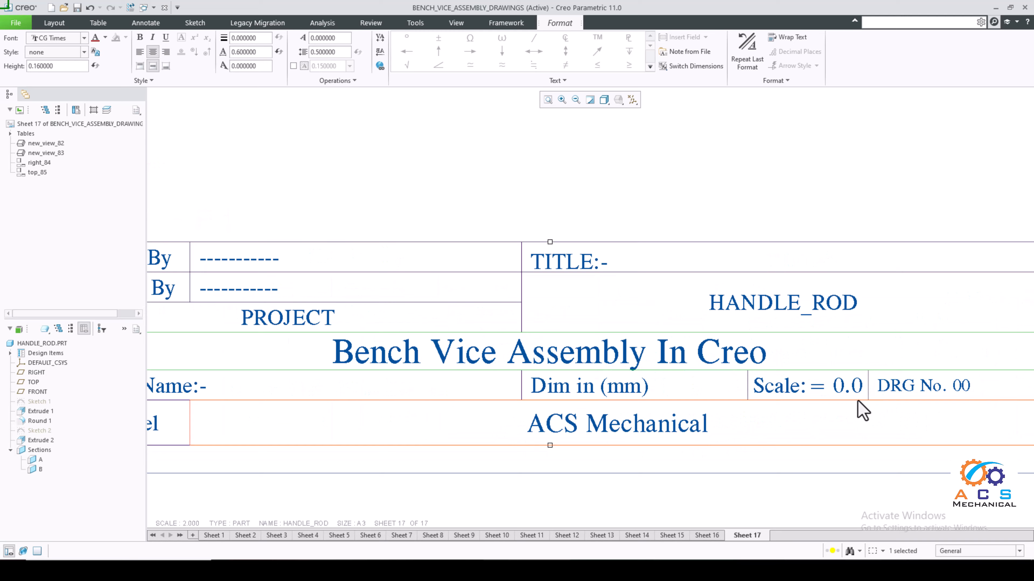
double_click(844, 389)
left_click_drag(835, 389, 861, 387)
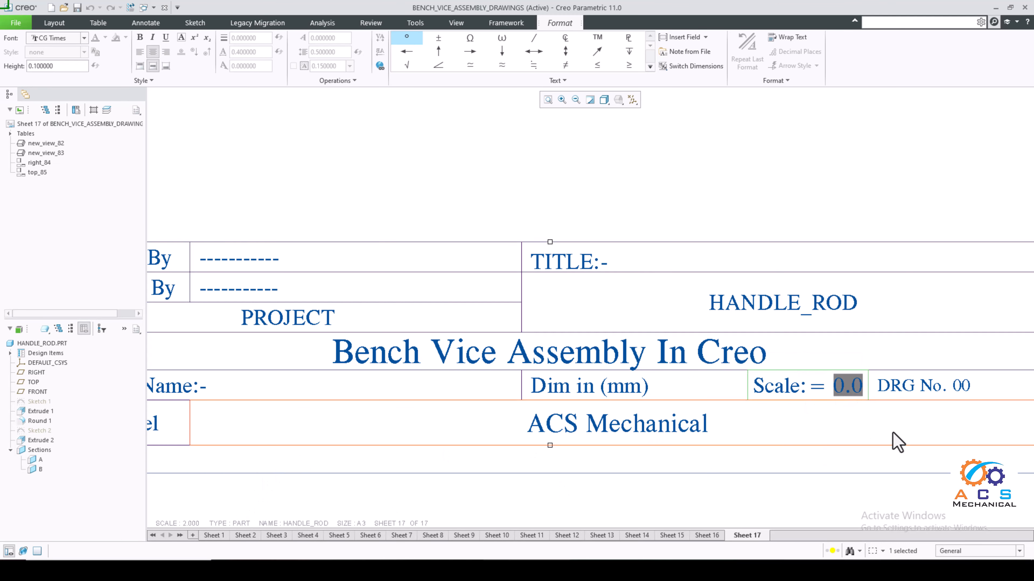
type("2")
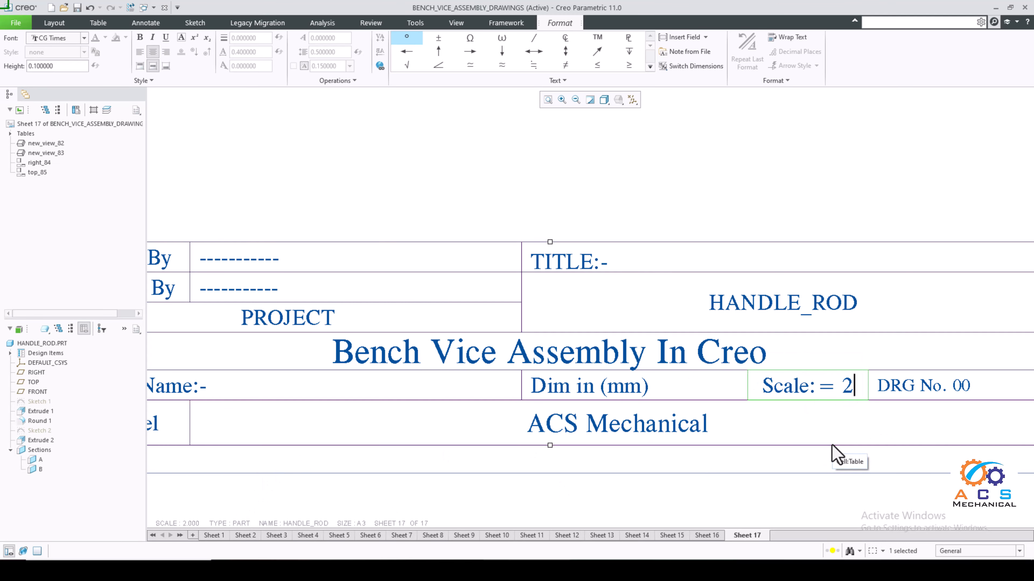
left_click(817, 503)
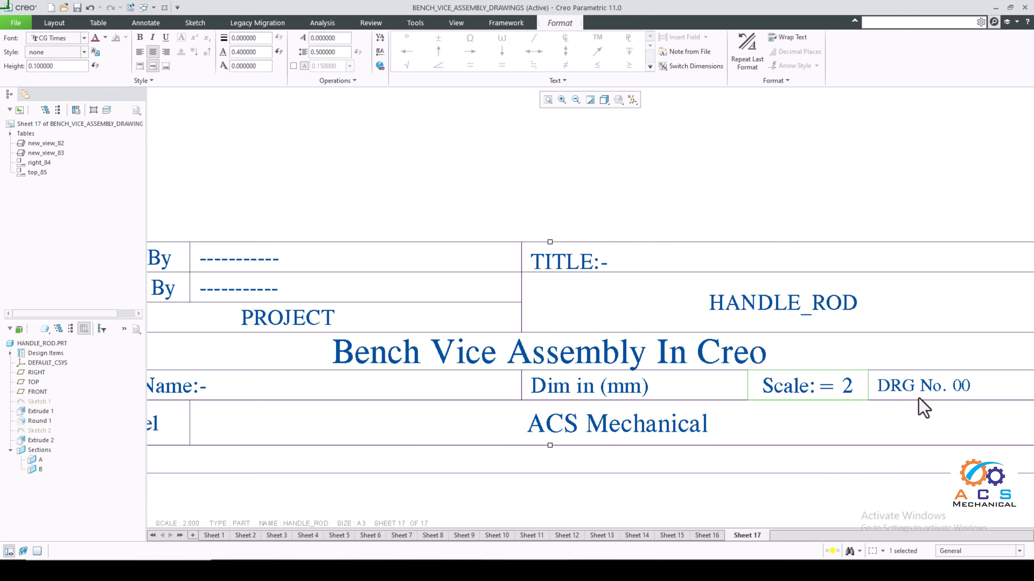
scroll(774, 401, "up", 2)
scroll(898, 394, "down", 1)
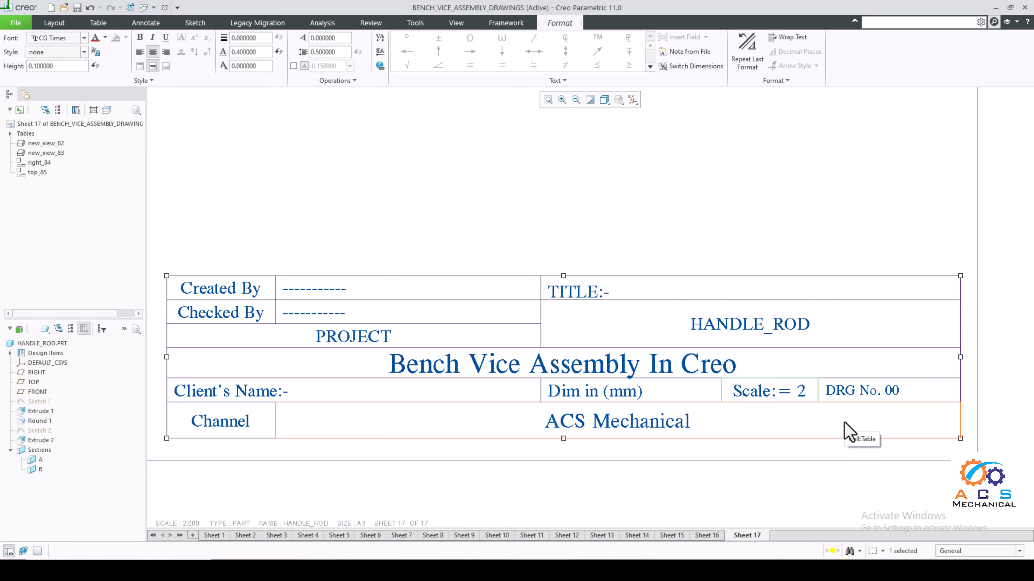
scroll(846, 431, "up", 4)
middle_click_drag(702, 214, 701, 252)
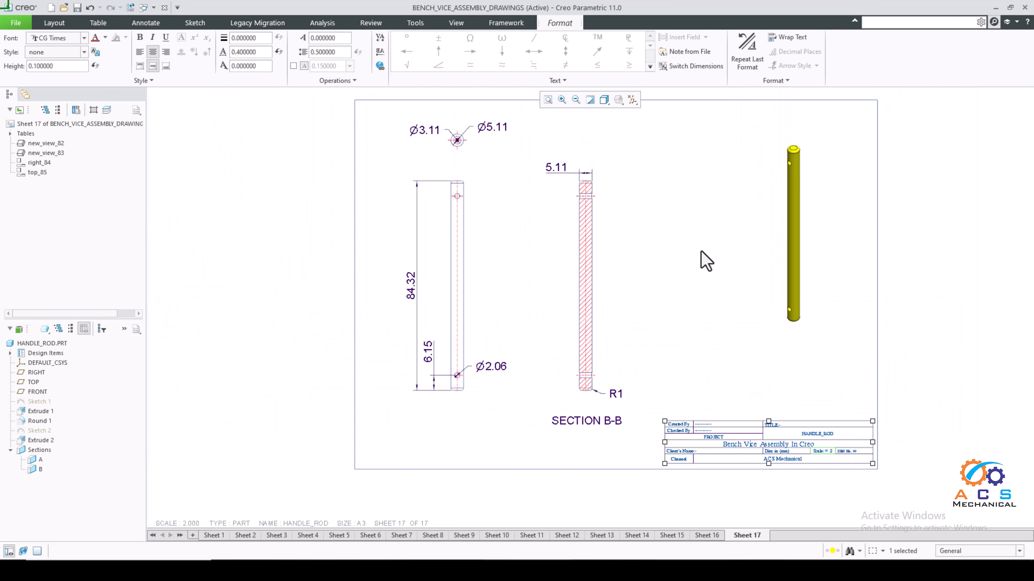
left_click(681, 298)
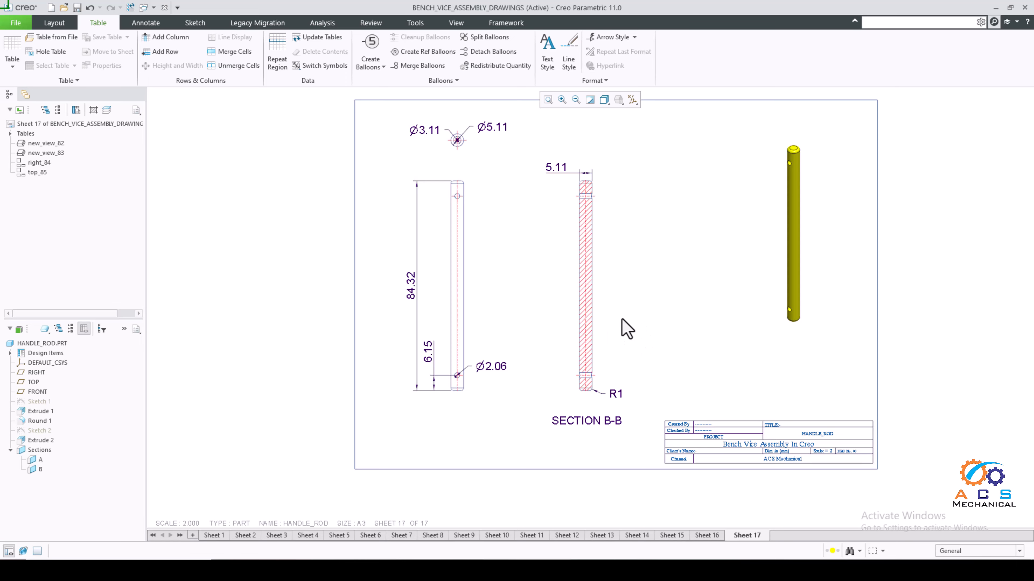
- Examine the handle rod sheet and the parts list on Sheet 14, and return to the full view of Sheet 17
scroll(618, 270, "down", 1)
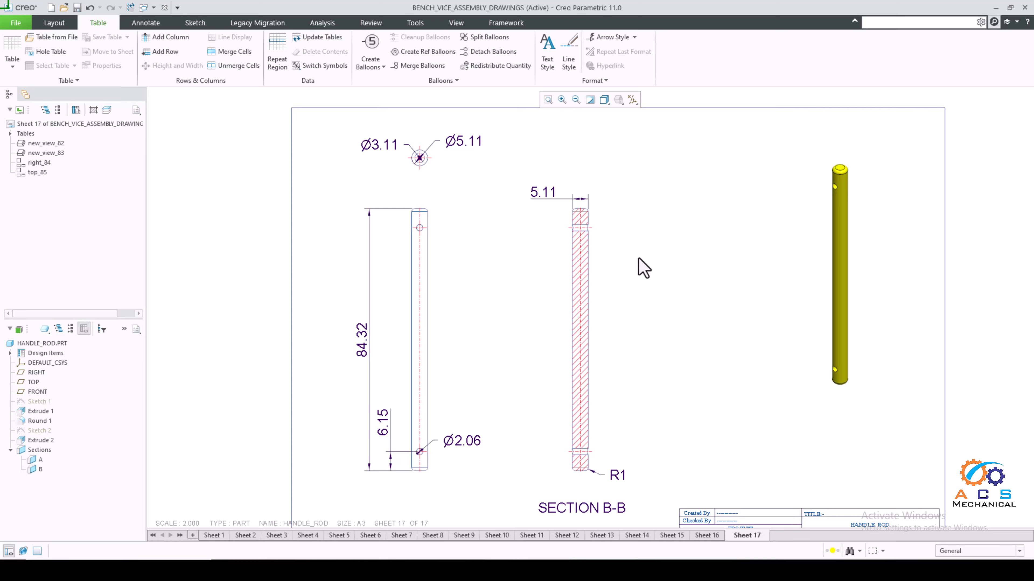
scroll(643, 269, "down", 3)
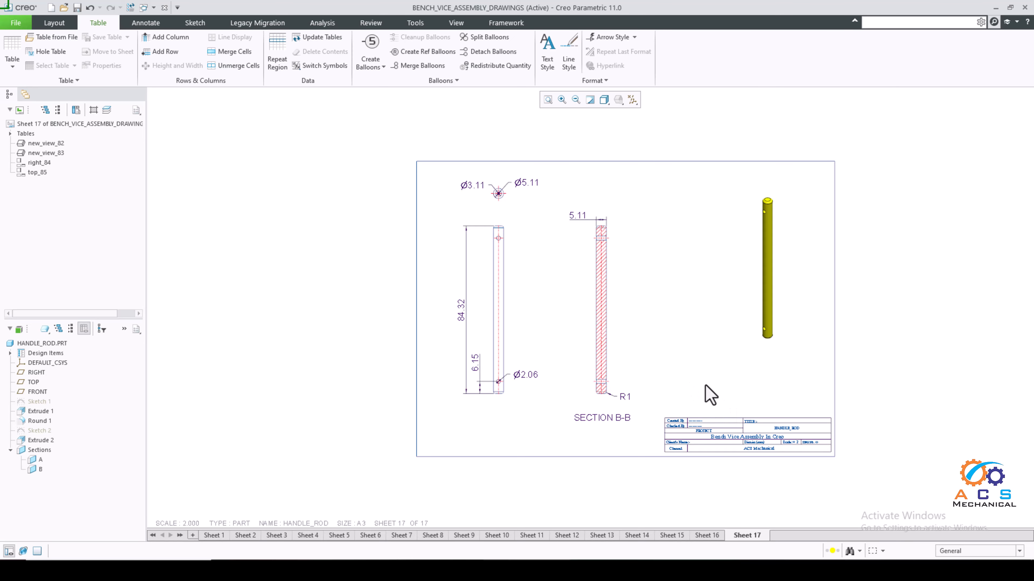
scroll(680, 289, "up", 1)
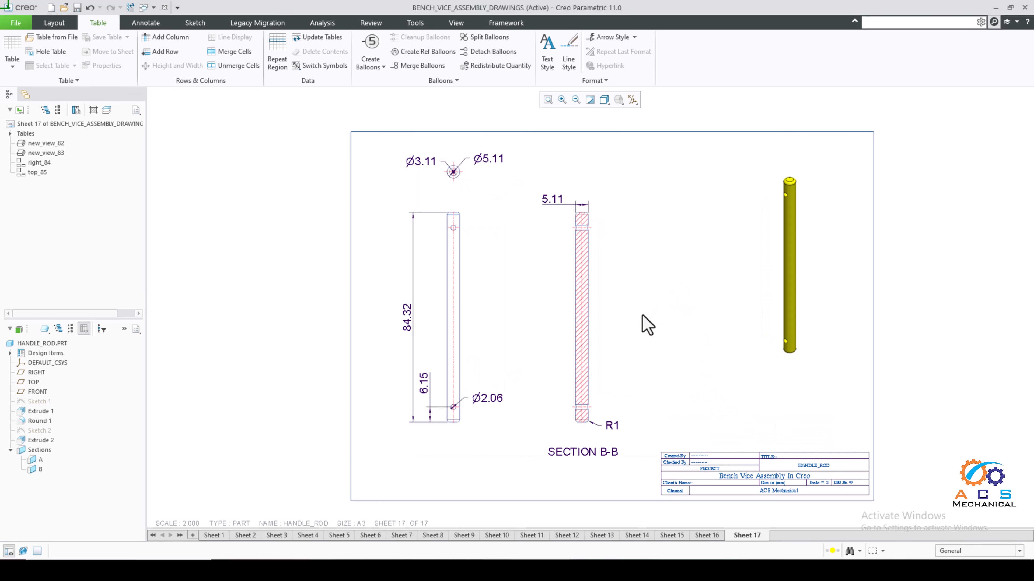
left_click(638, 536)
scroll(651, 442, "down", 1)
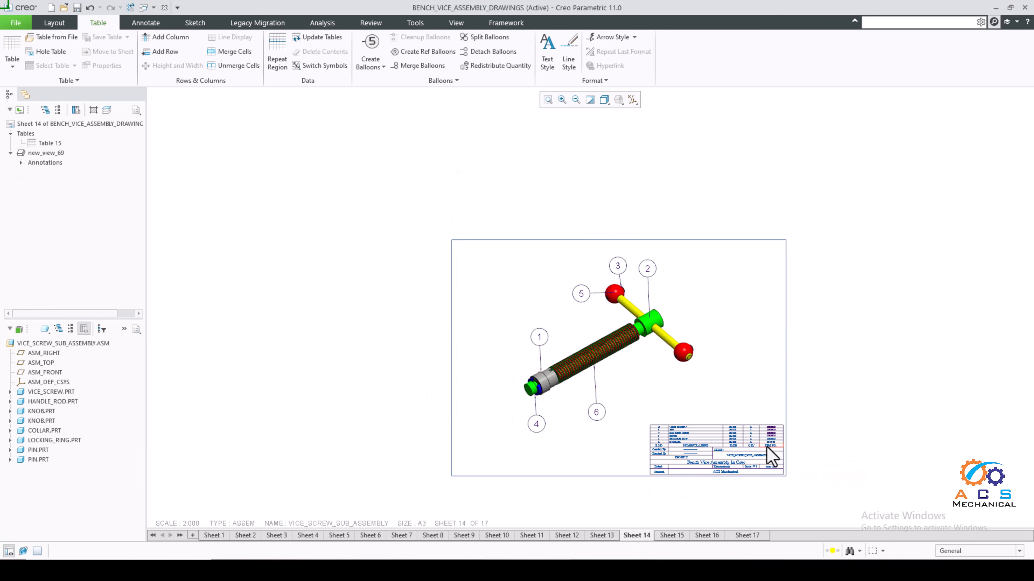
scroll(659, 436, "up", 4)
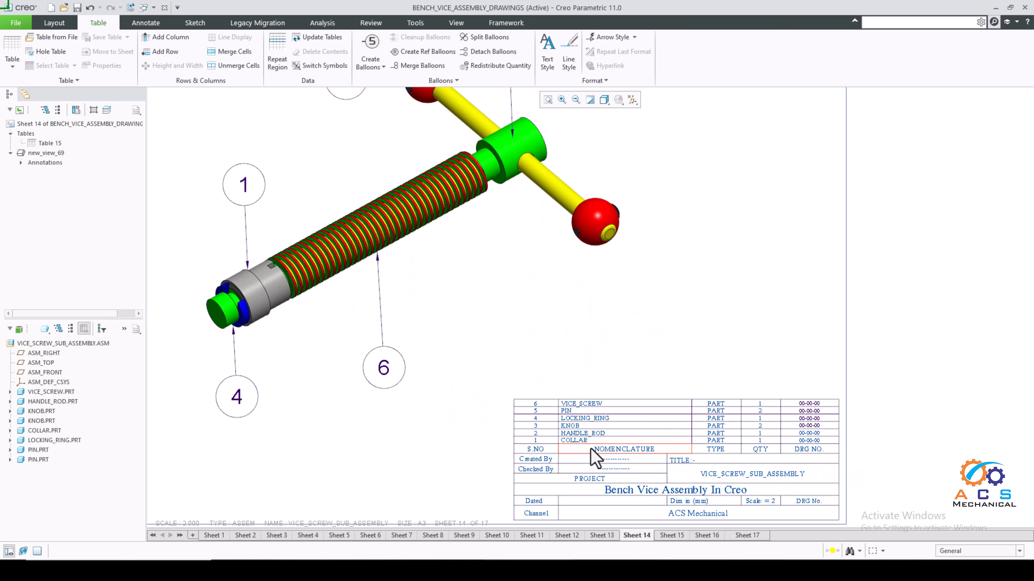
scroll(591, 448, "up", 2)
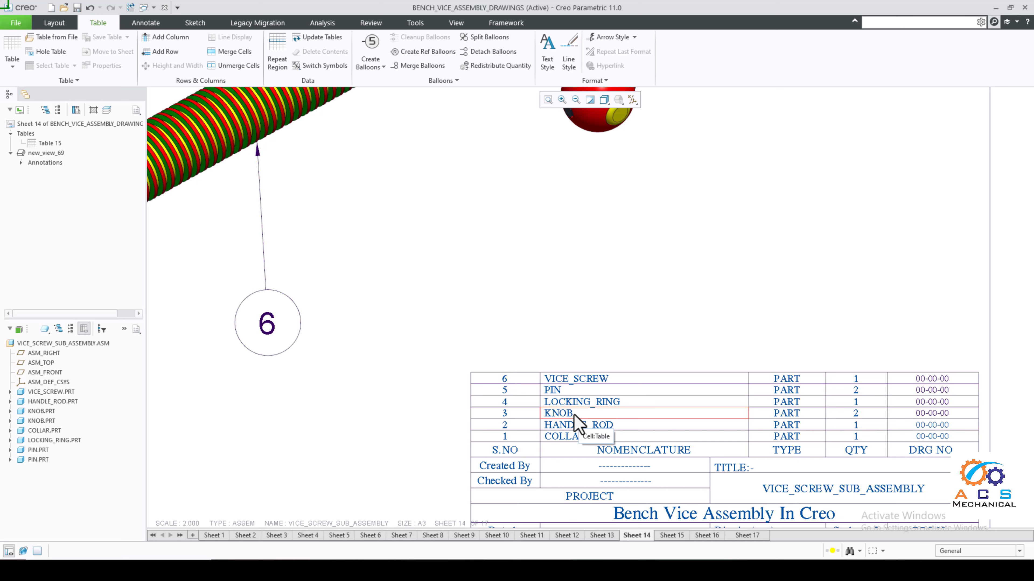
left_click(748, 537)
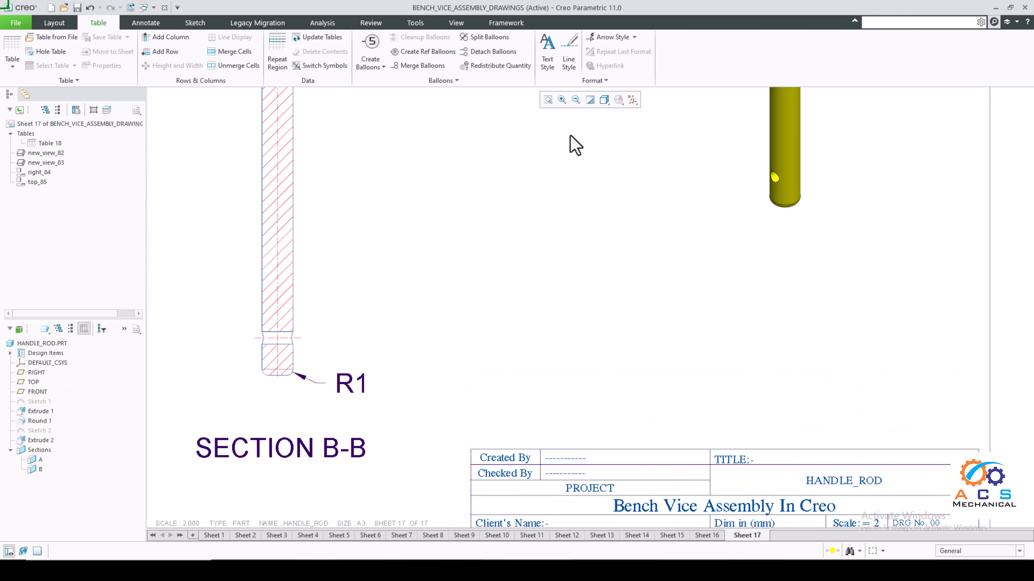
left_click(548, 101)
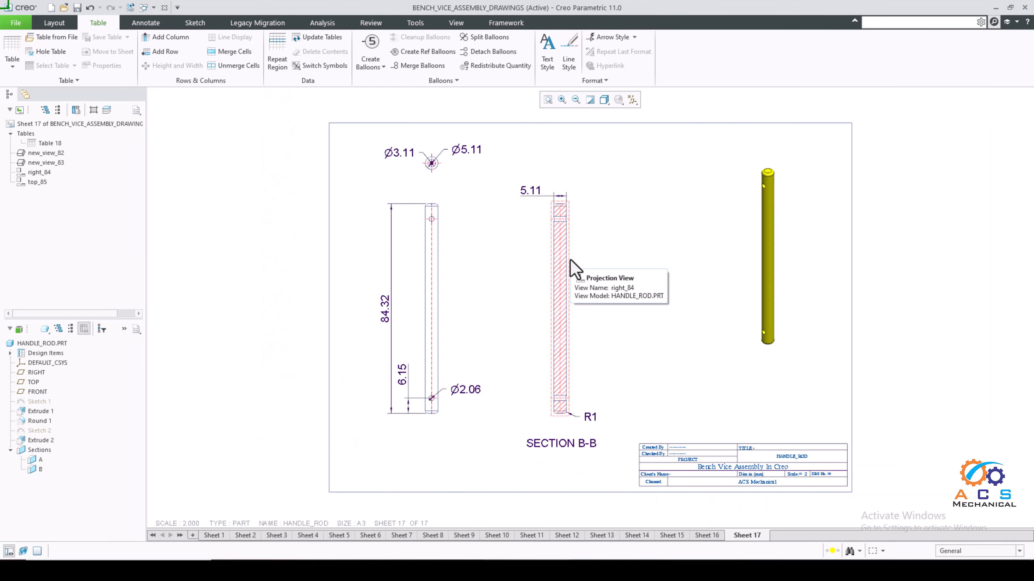